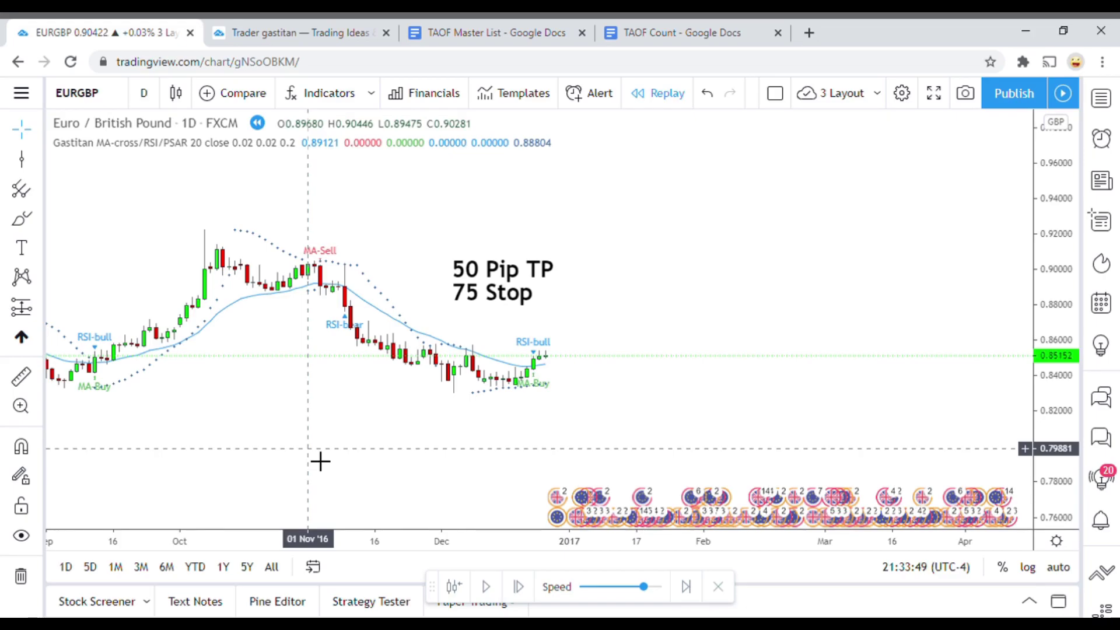
Review the indicator and winner tally in the TAOF Count document, and return to the EURGBP chart
click(639, 32)
scroll(1072, 327, down, 1)
scroll(1072, 327, up, 1)
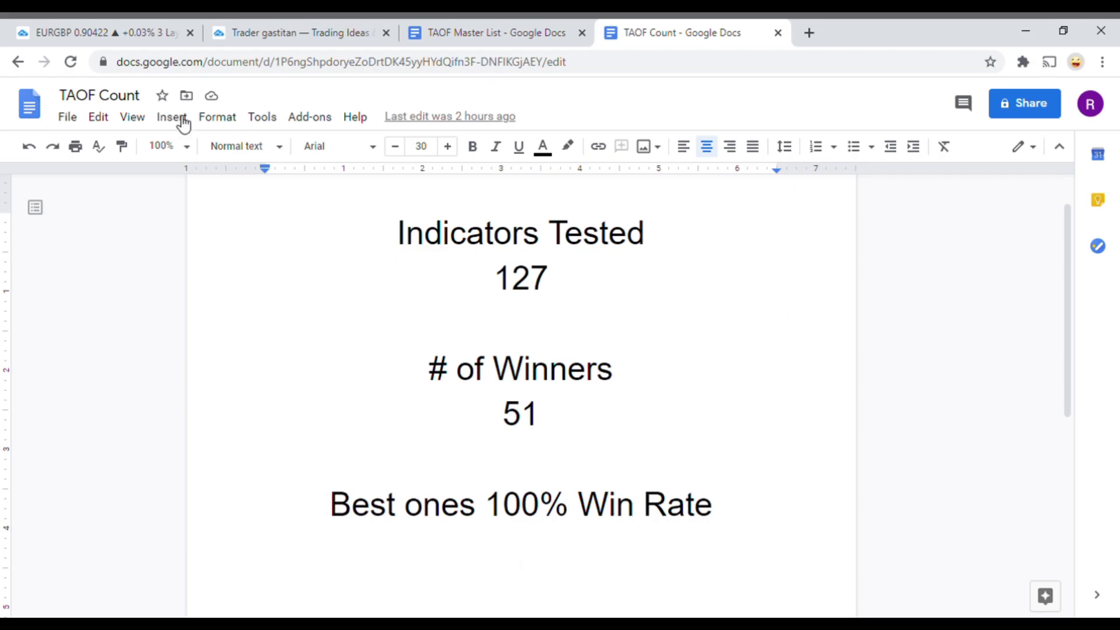
click(77, 33)
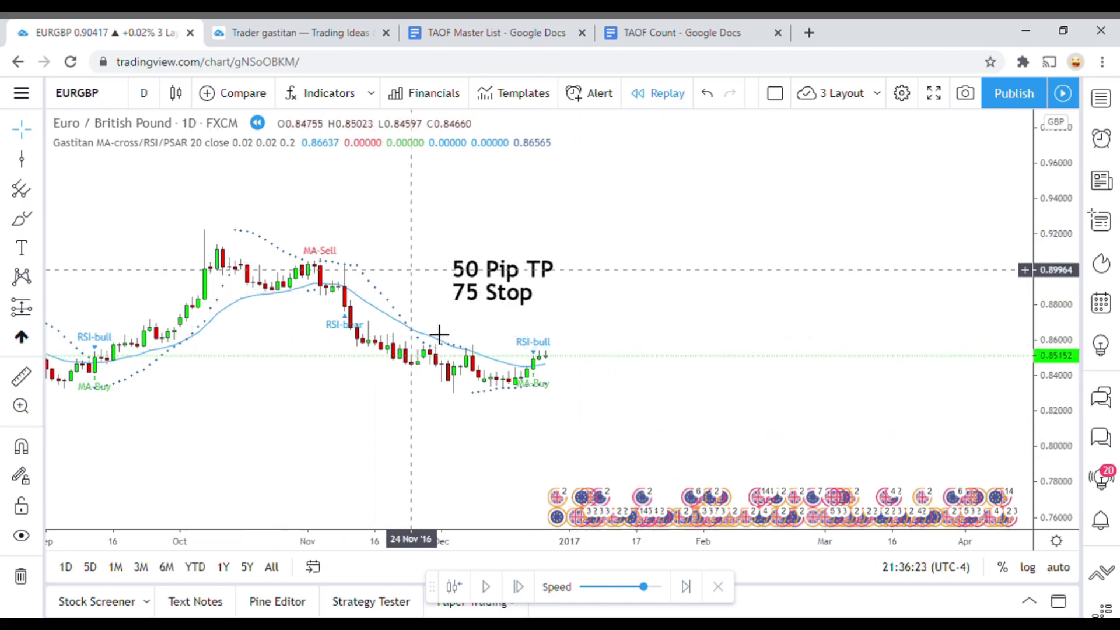
Set the Gastitan MA-cross/RSI/PSAR indicator's Plot style to black with the second-thinnest line thickness, and apply it
drag(393, 463, 415, 454)
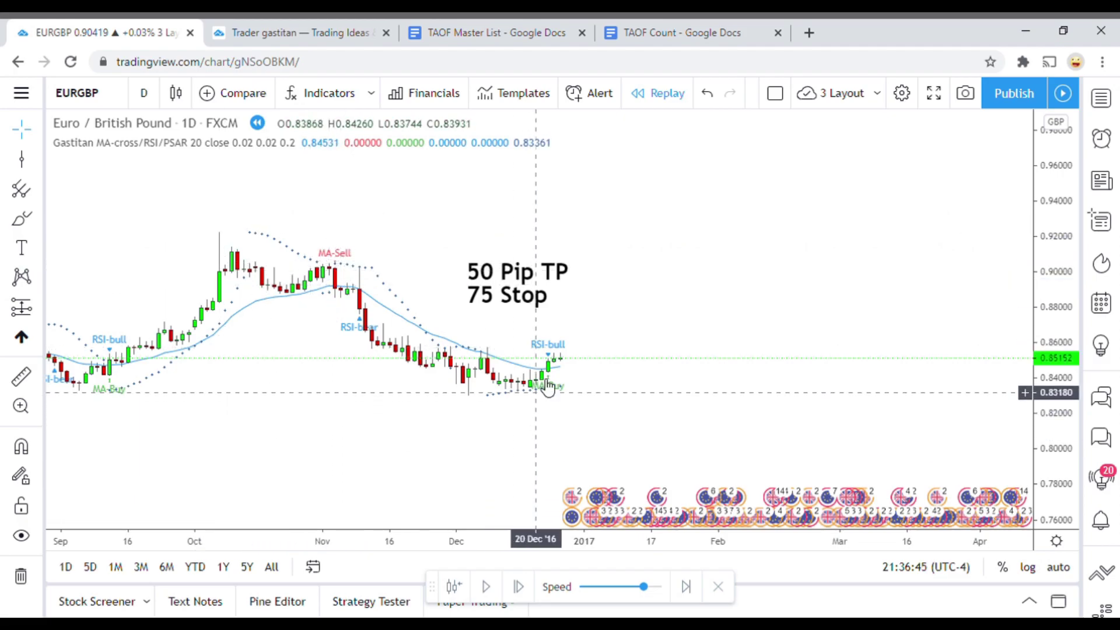
mouse_move(355, 419)
mouse_down()
mouse_move(359, 402)
mouse_move(341, 427)
mouse_up()
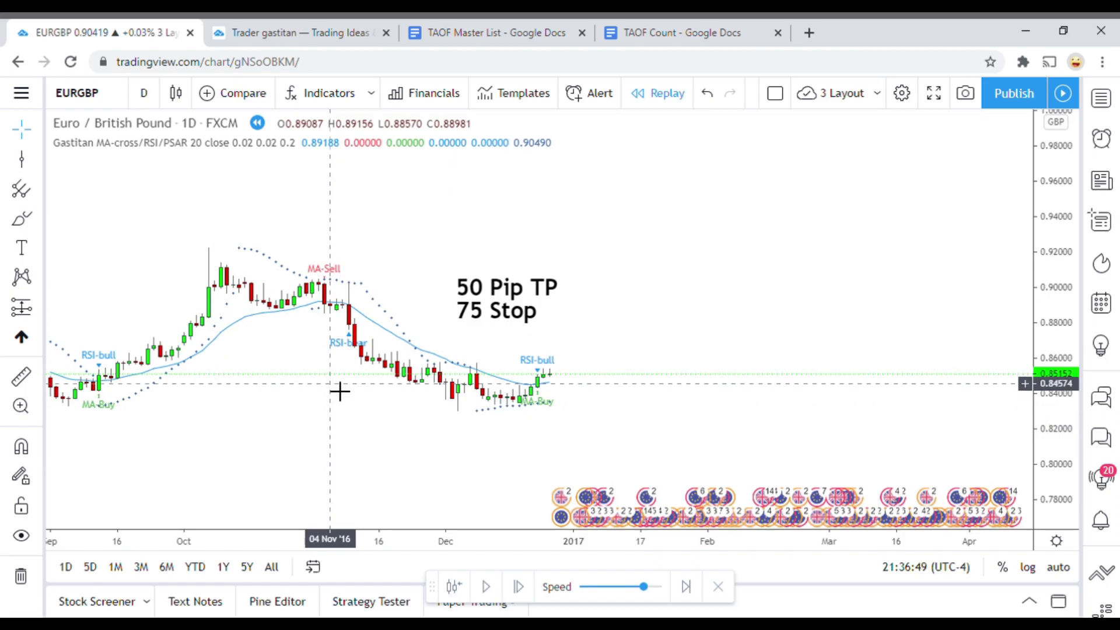
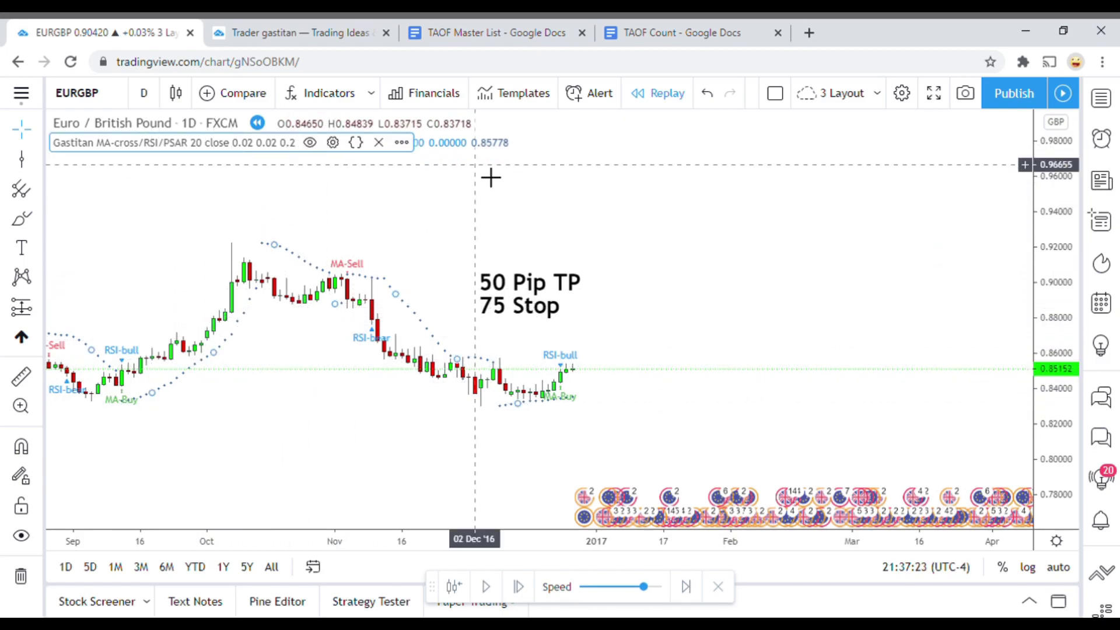
click(332, 142)
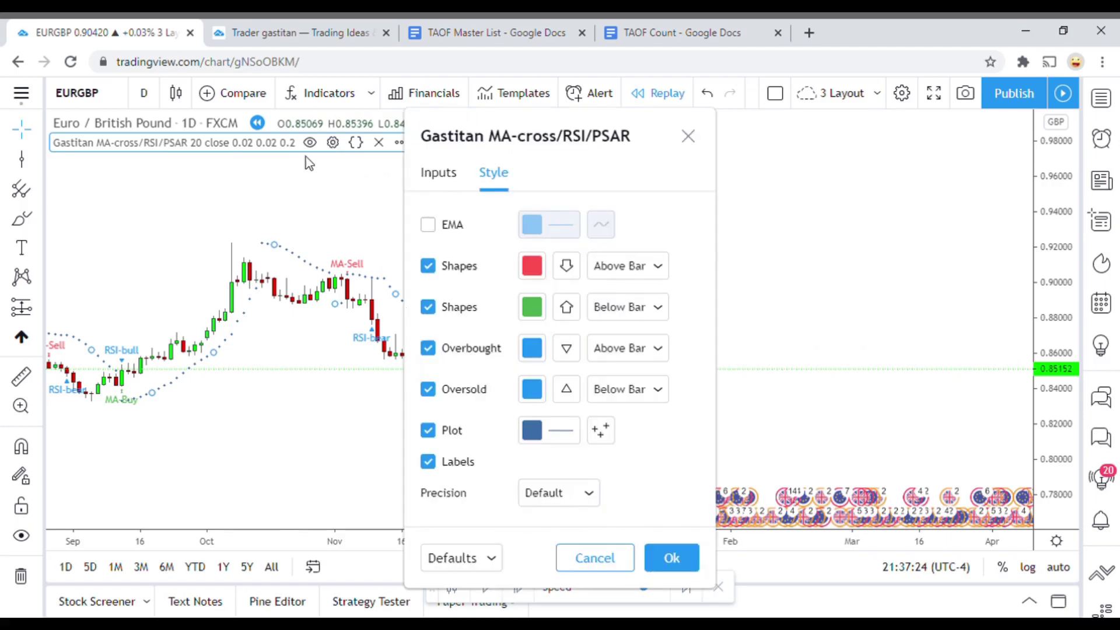
click(533, 431)
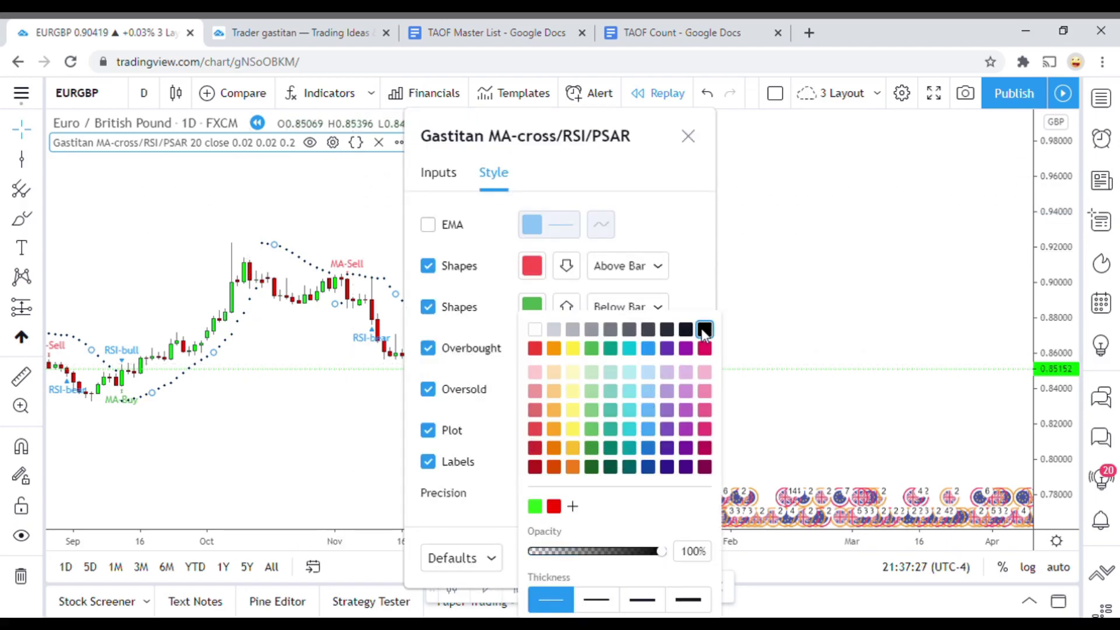
click(693, 269)
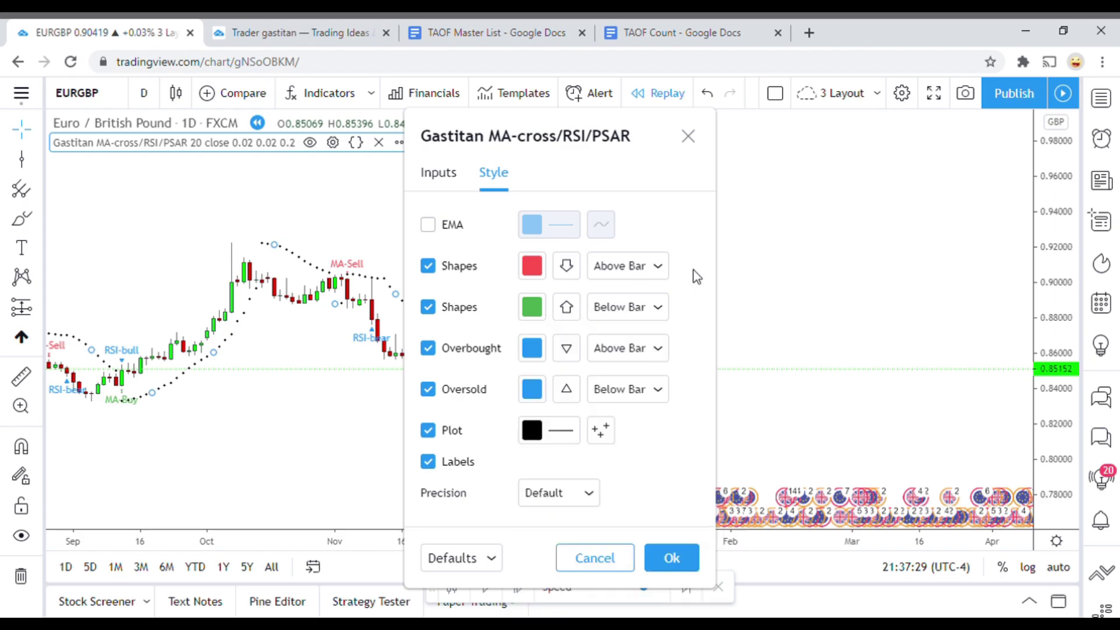
click(564, 439)
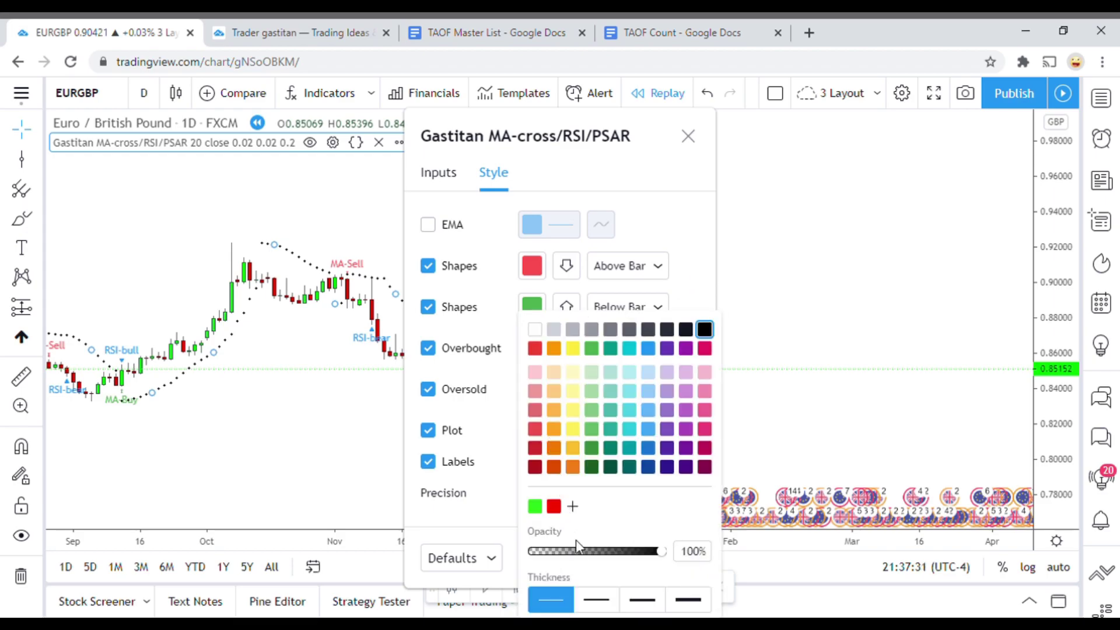
click(595, 601)
click(658, 266)
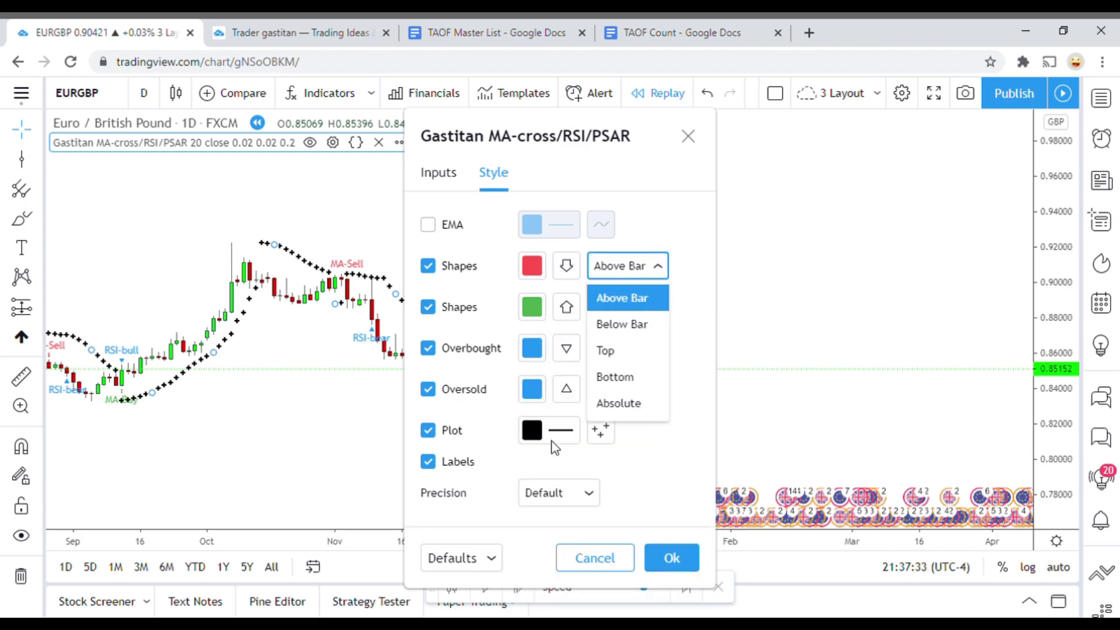
click(672, 561)
Examine the PSAR dots alongside the MA and RSI signals in the second half of 2016
mouse_move(283, 425)
mouse_down()
mouse_move(318, 436)
mouse_move(298, 427)
mouse_up()
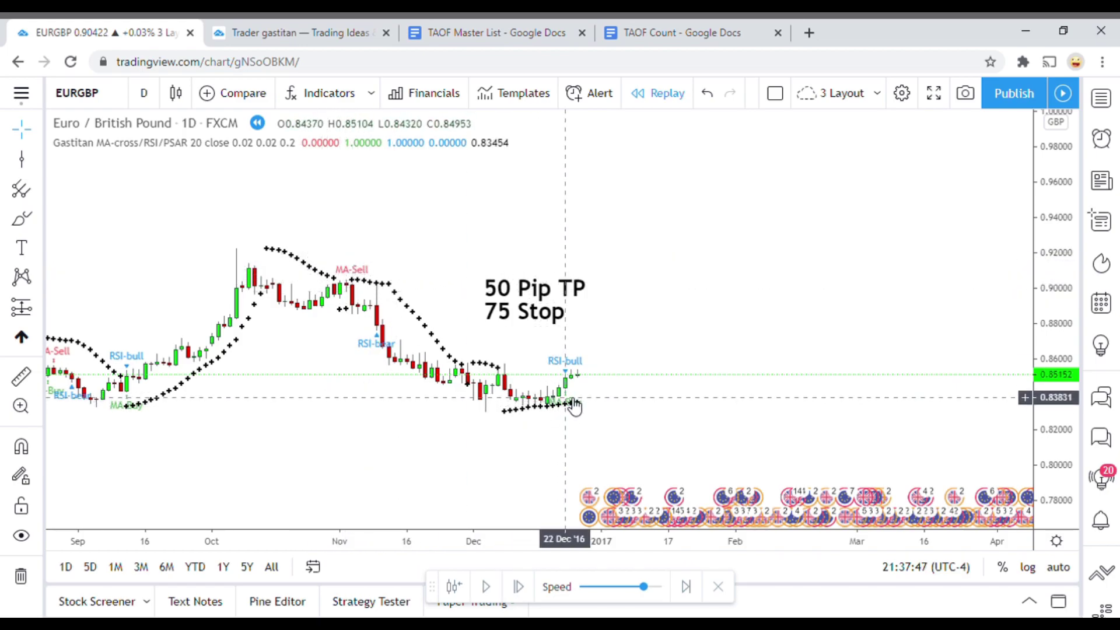
drag(370, 450, 642, 450)
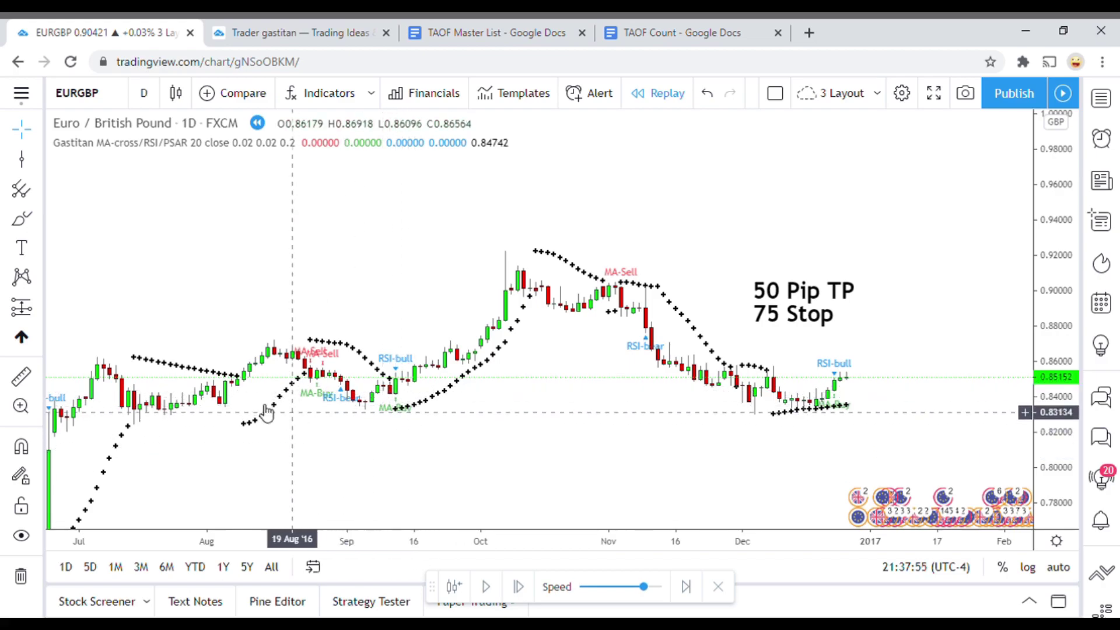
drag(418, 443, 256, 435)
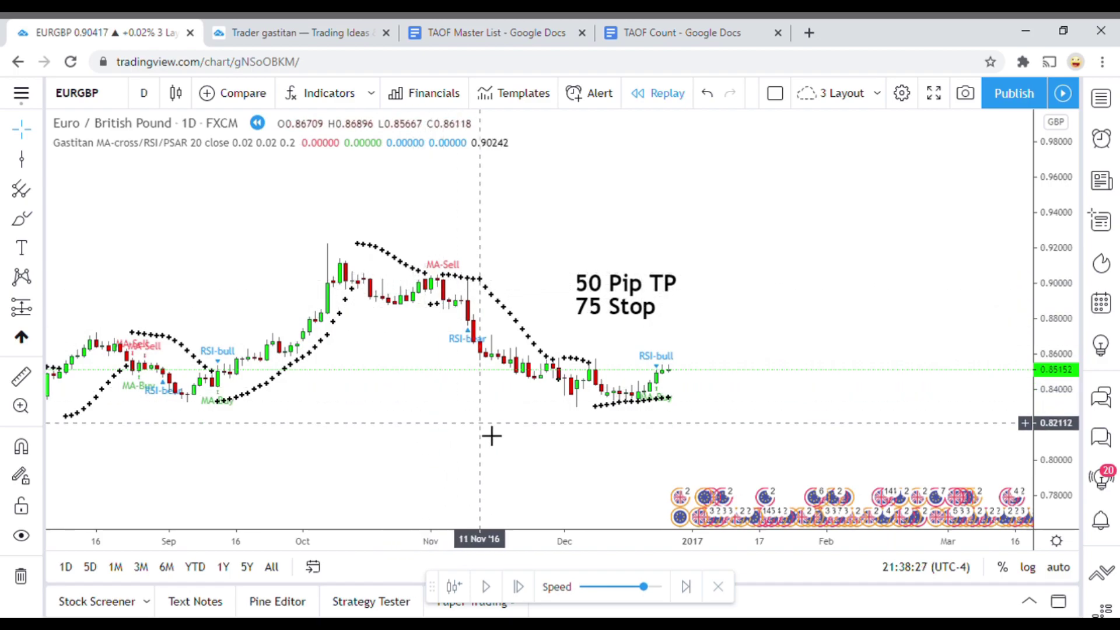
drag(482, 414, 464, 398)
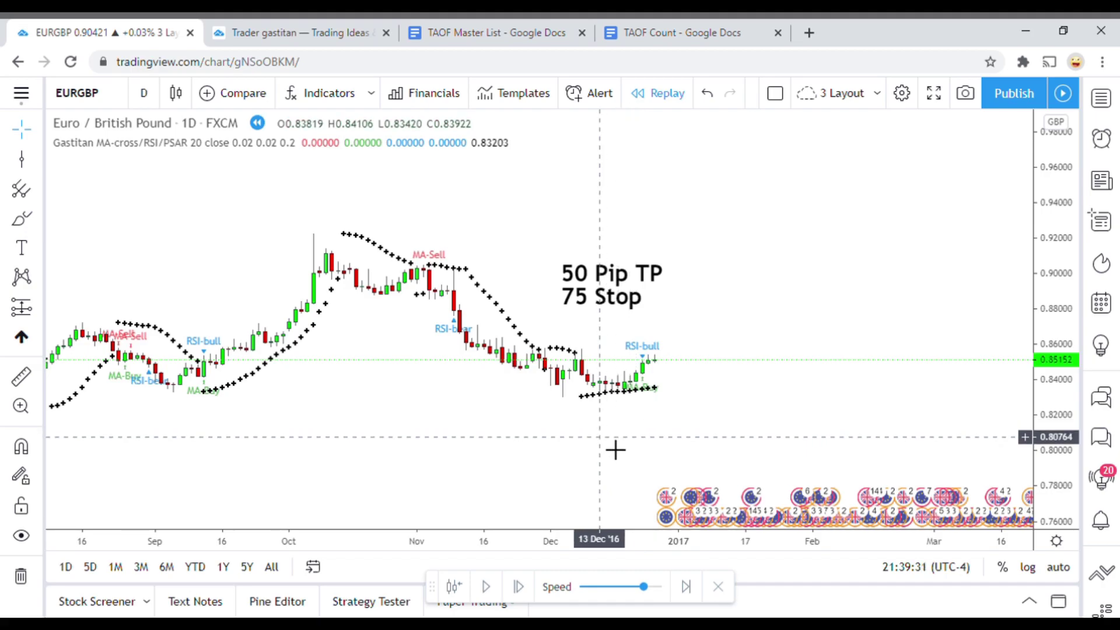
drag(653, 402, 595, 400)
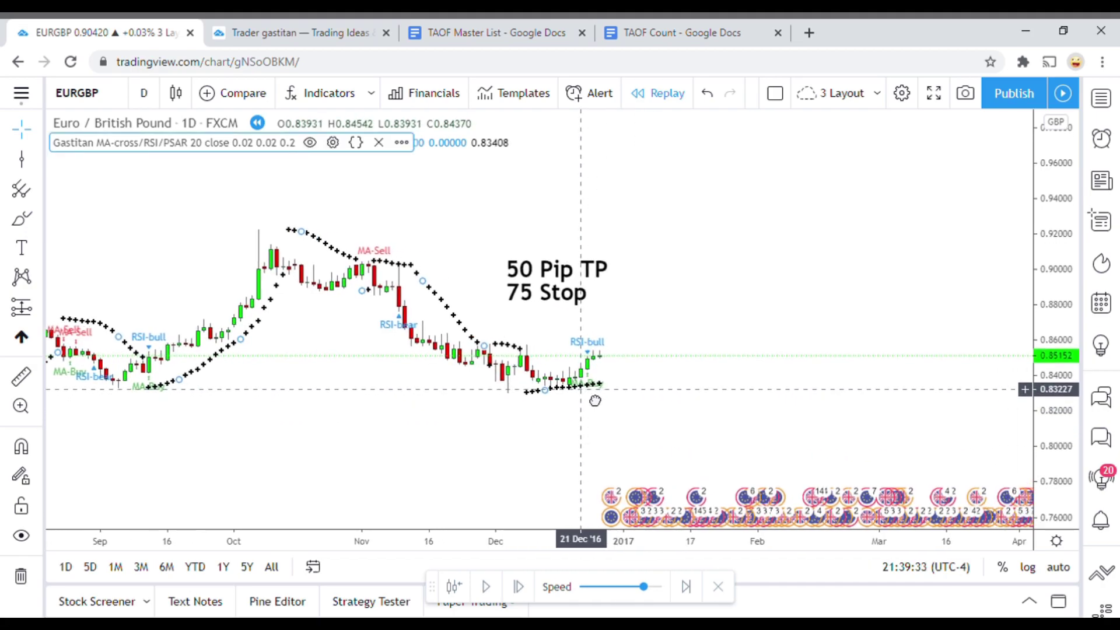
click(594, 434)
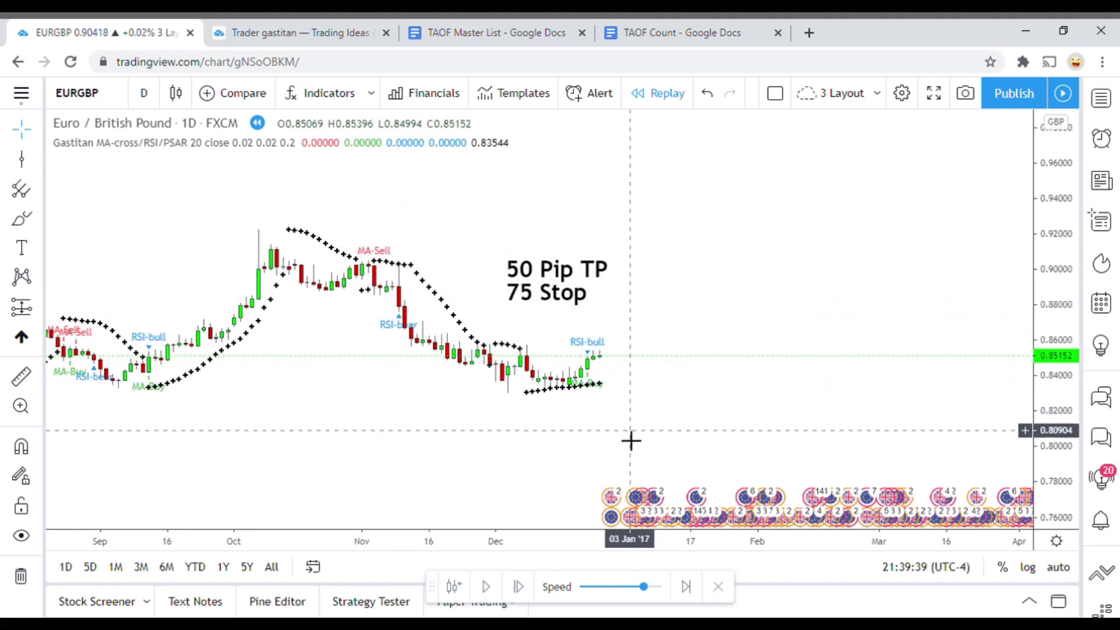
drag(642, 428, 614, 380)
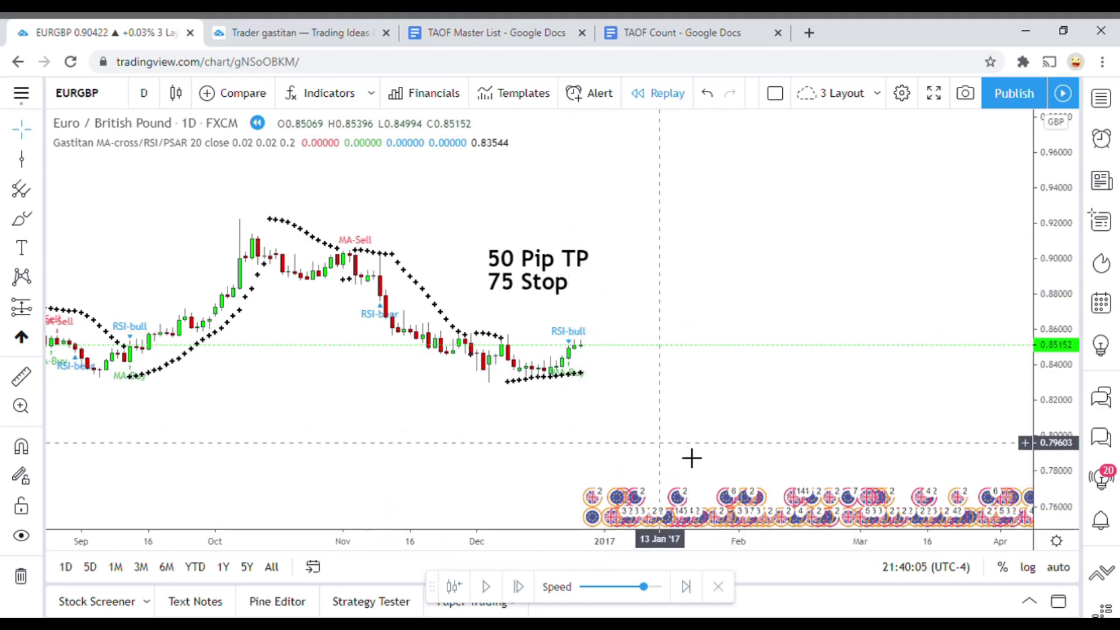
Run the bar replay through January 2017, pausing just after the sell signal with RSI-bear confirmation
scroll(688, 443, right, 5)
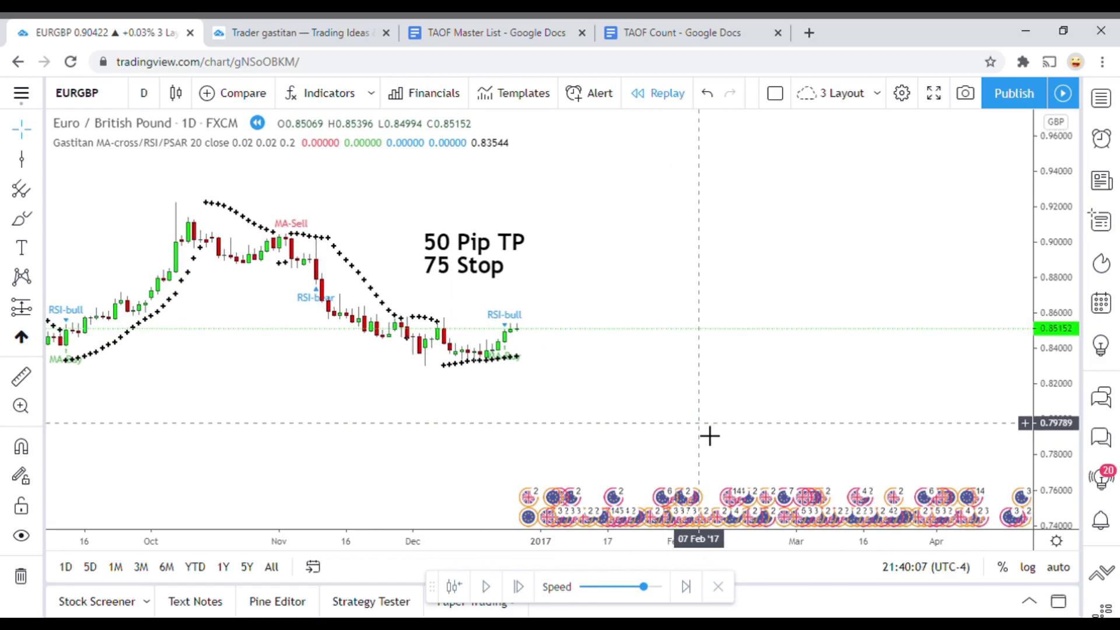
click(488, 587)
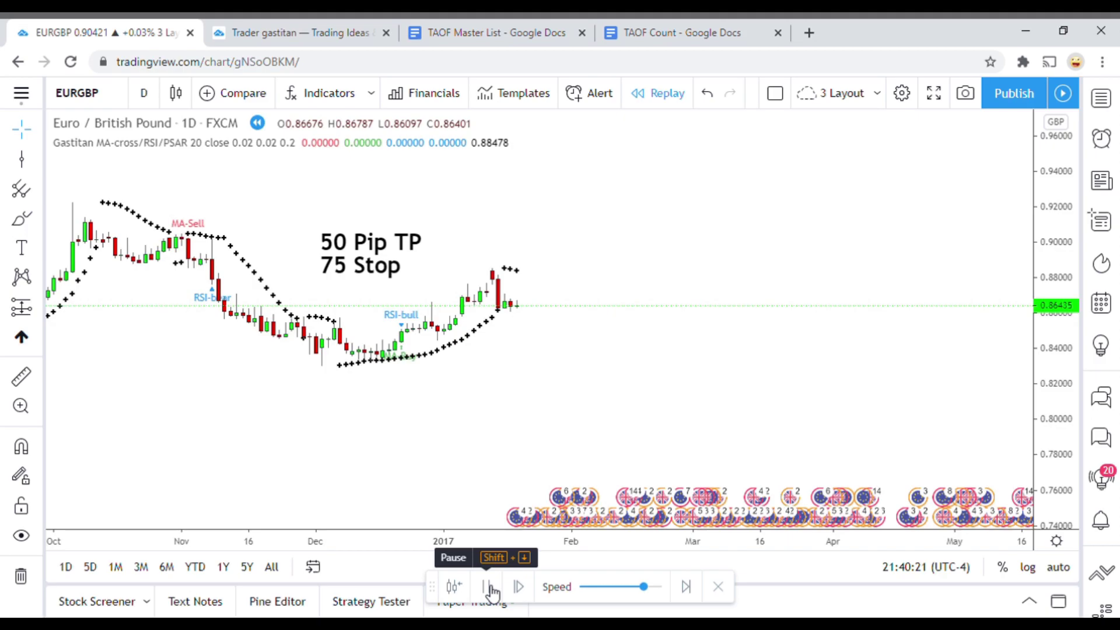
click(488, 587)
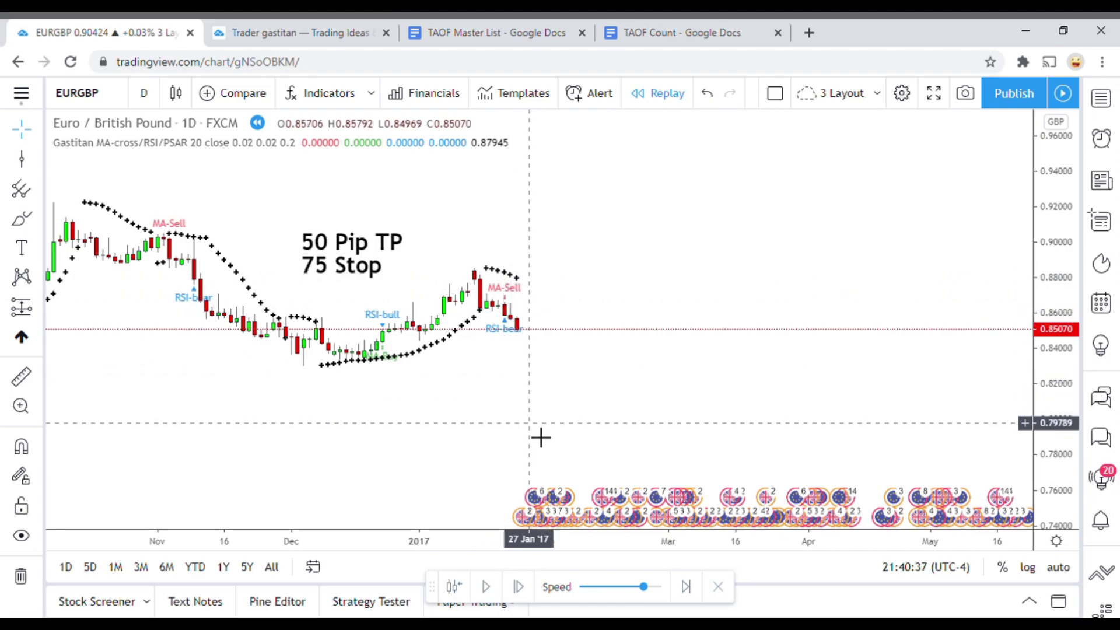
drag(535, 422, 530, 409)
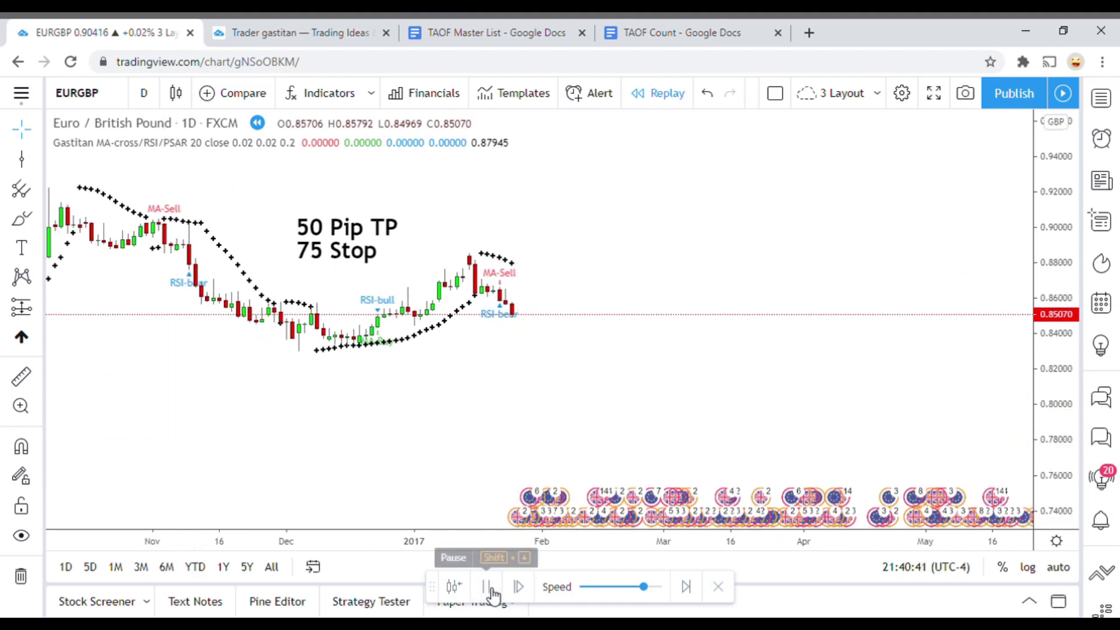
click(490, 589)
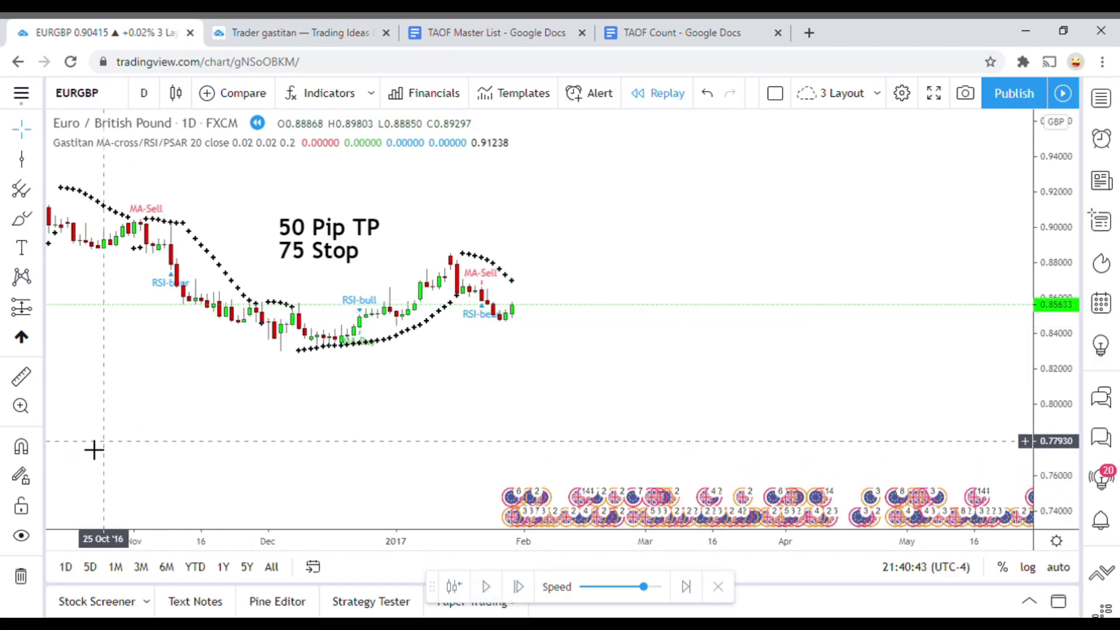
Measure the price move following the January 2017 sell signal, and clear the measurement
click(26, 382)
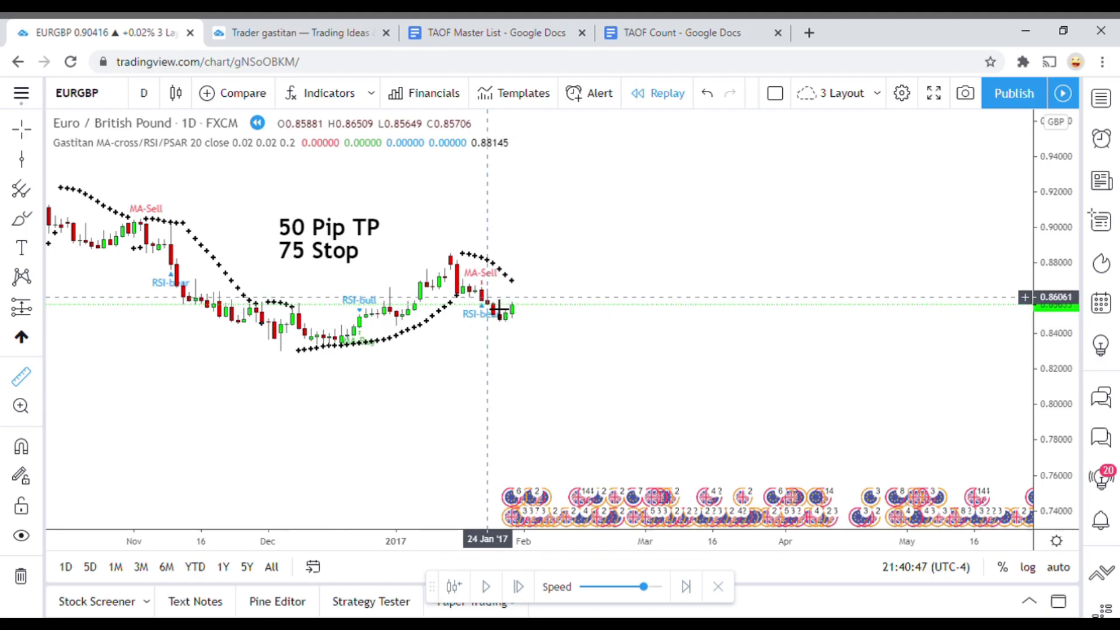
click(517, 314)
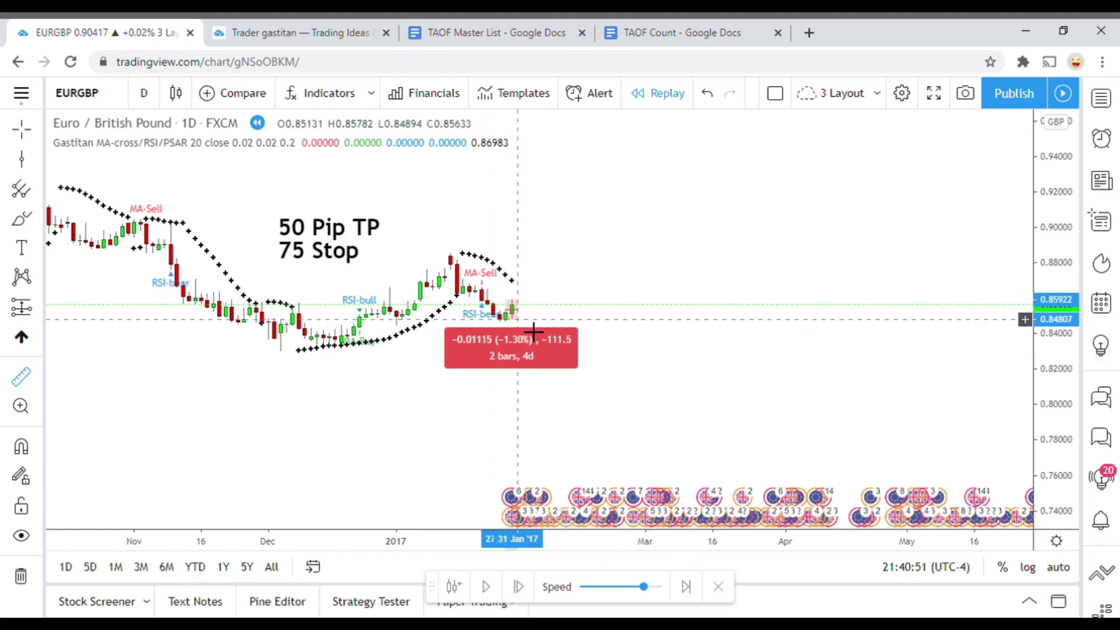
key(Escape)
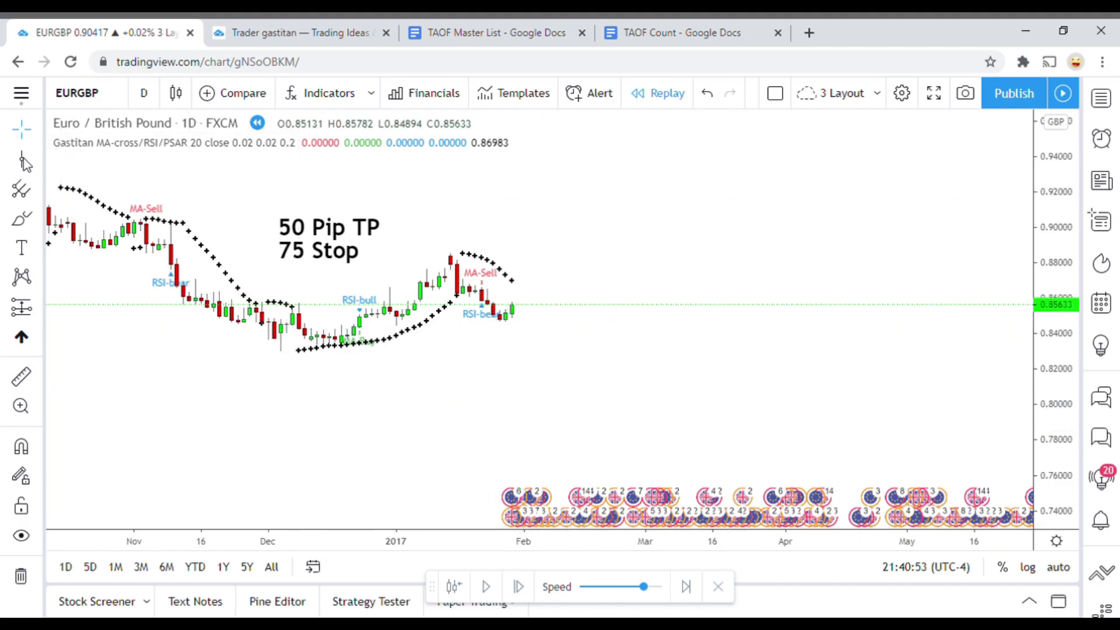
Mark the sell signal with a vertical line at 23 January 2017, and colour the line green
key(alt+v)
click(492, 416)
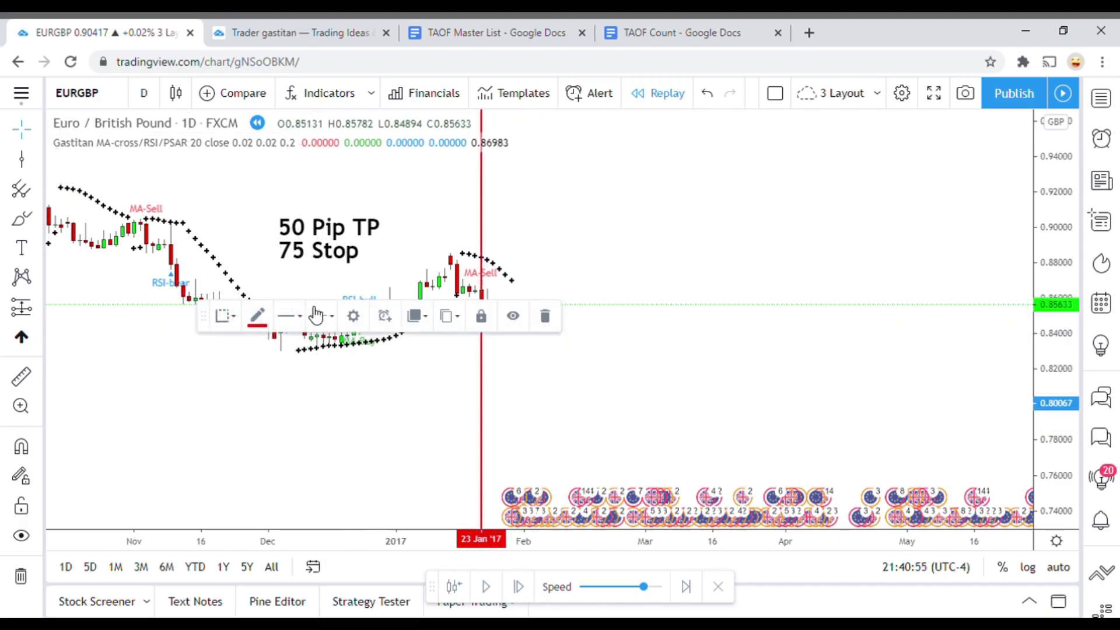
click(259, 316)
click(312, 363)
click(673, 392)
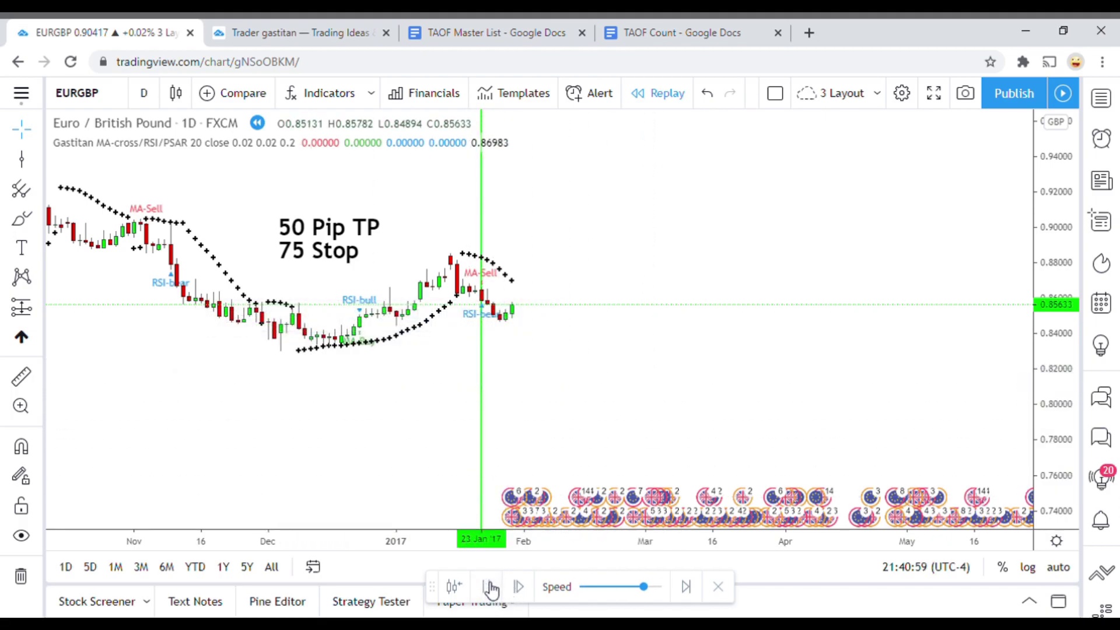
Continue the bar replay to 2 February 2017 and examine the clustered MA and RSI signals around the start of February
click(490, 586)
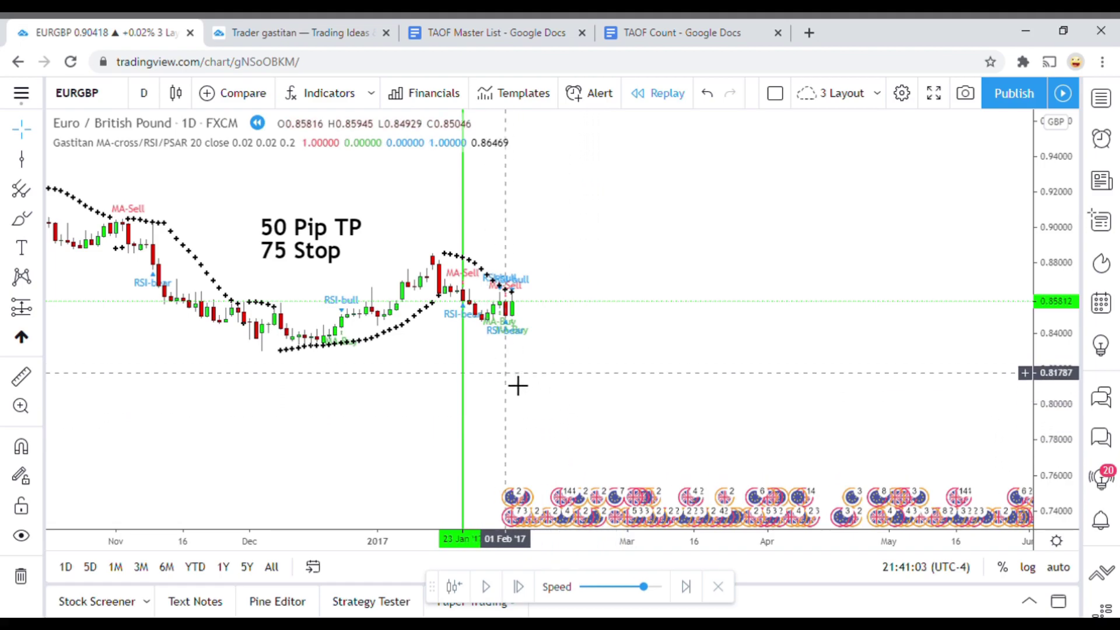
scroll(509, 393, up, 3)
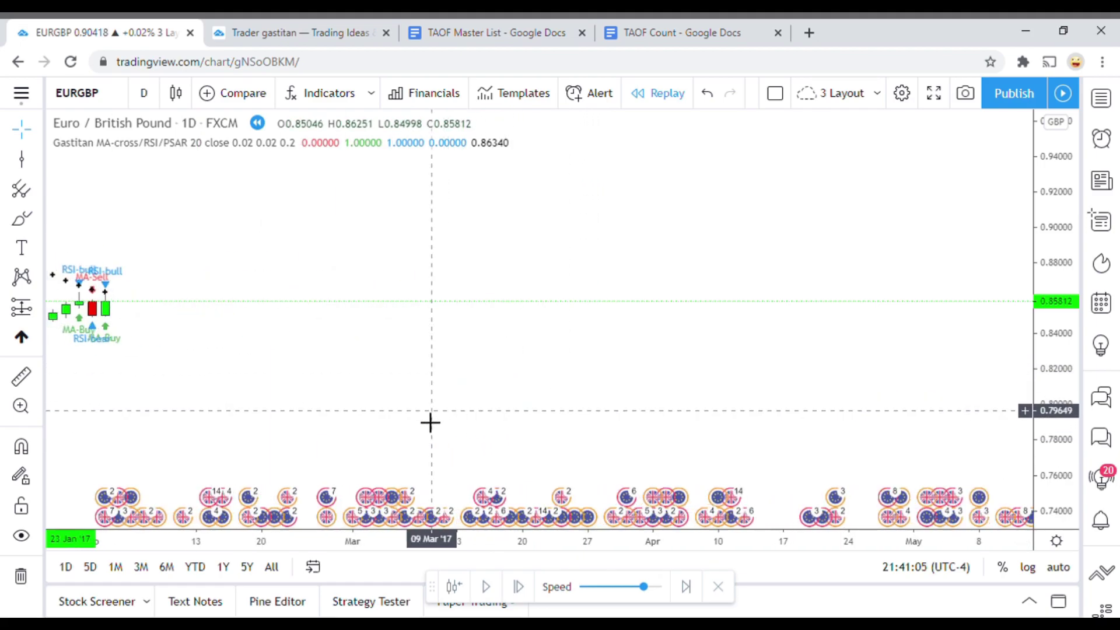
drag(430, 422, 635, 439)
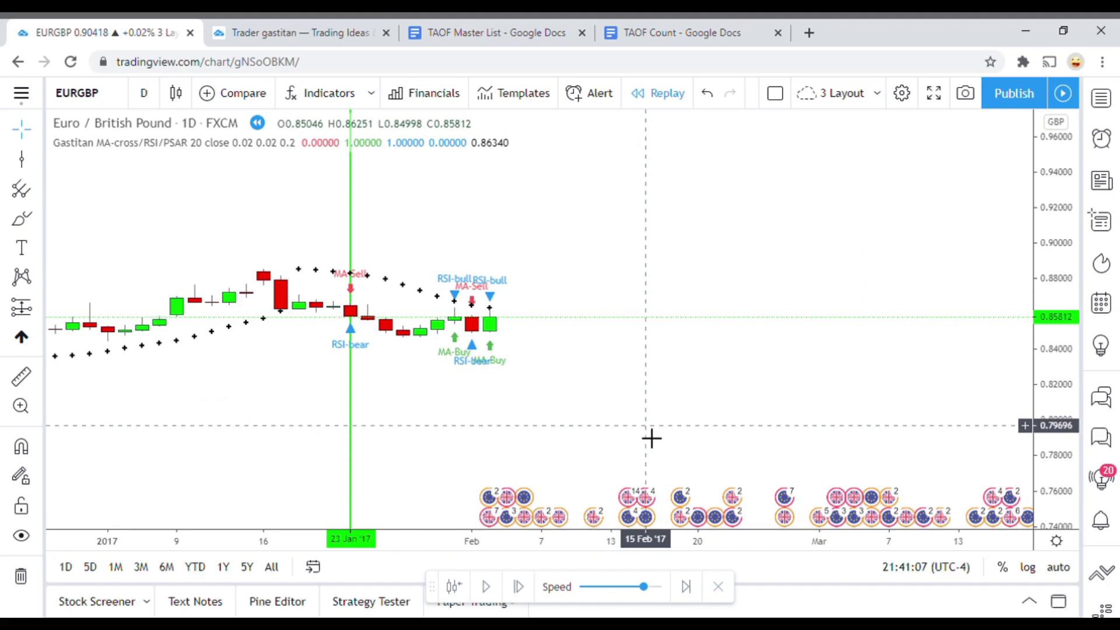
drag(1053, 466, 1057, 364)
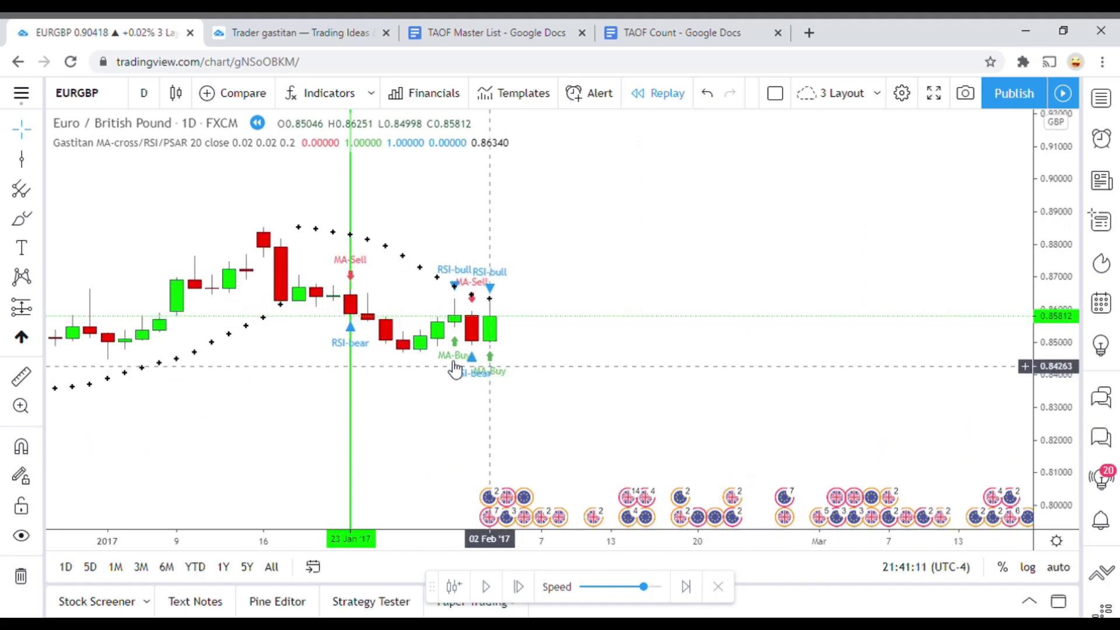
drag(455, 418, 422, 407)
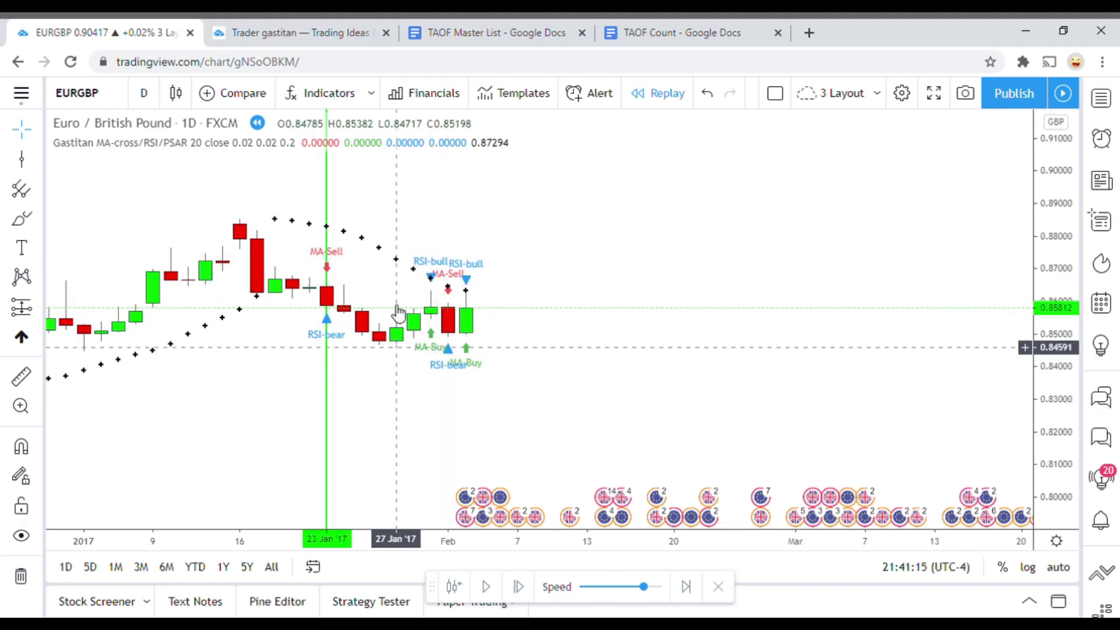
scroll(790, 425, down, 3)
drag(789, 425, 602, 387)
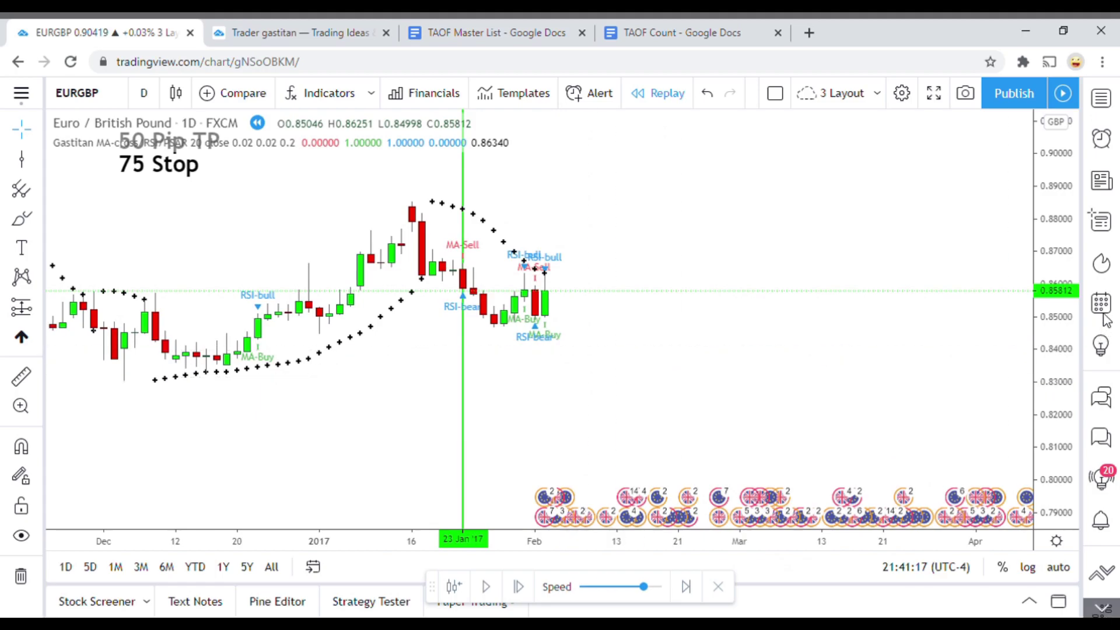
scroll(817, 418, down, 3)
drag(719, 420, 576, 404)
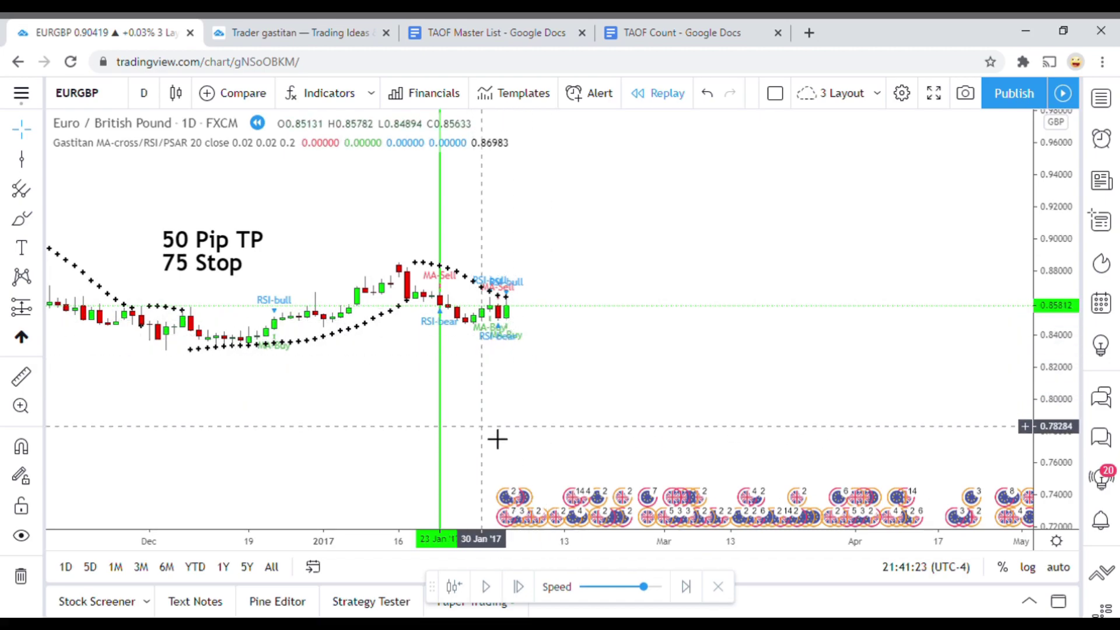
scroll(493, 431, right, 5)
drag(492, 417, 722, 430)
scroll(746, 435, right, 3)
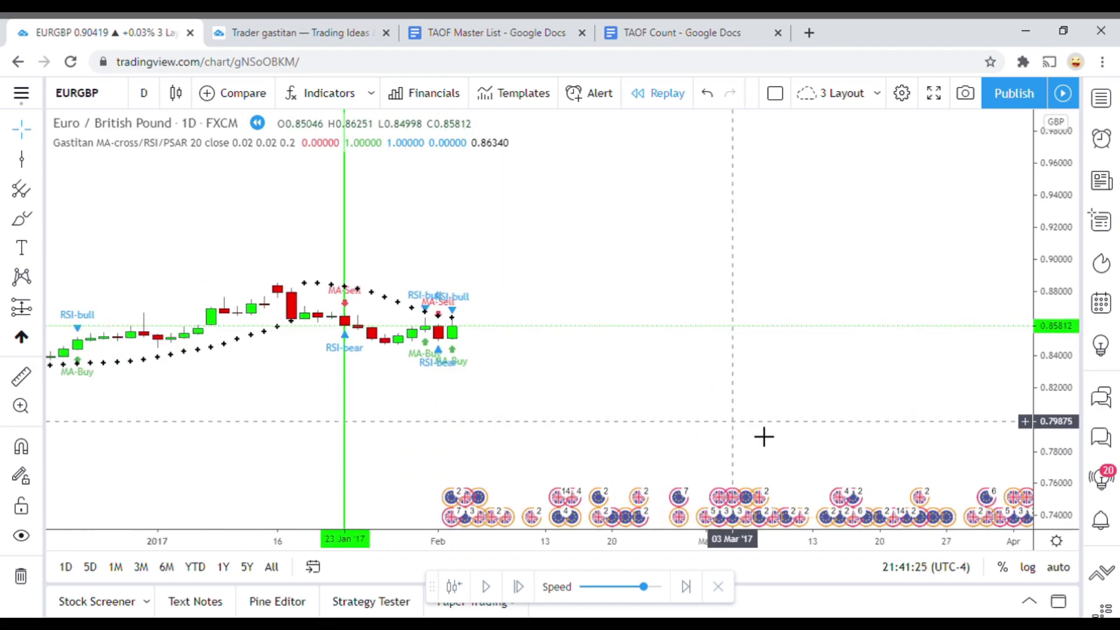
Continue the bar replay from 2 February to 8 February 2017, pausing just after the next sell signal with RSI-bear confirmation
scroll(723, 420, right, 5)
drag(781, 388, 886, 373)
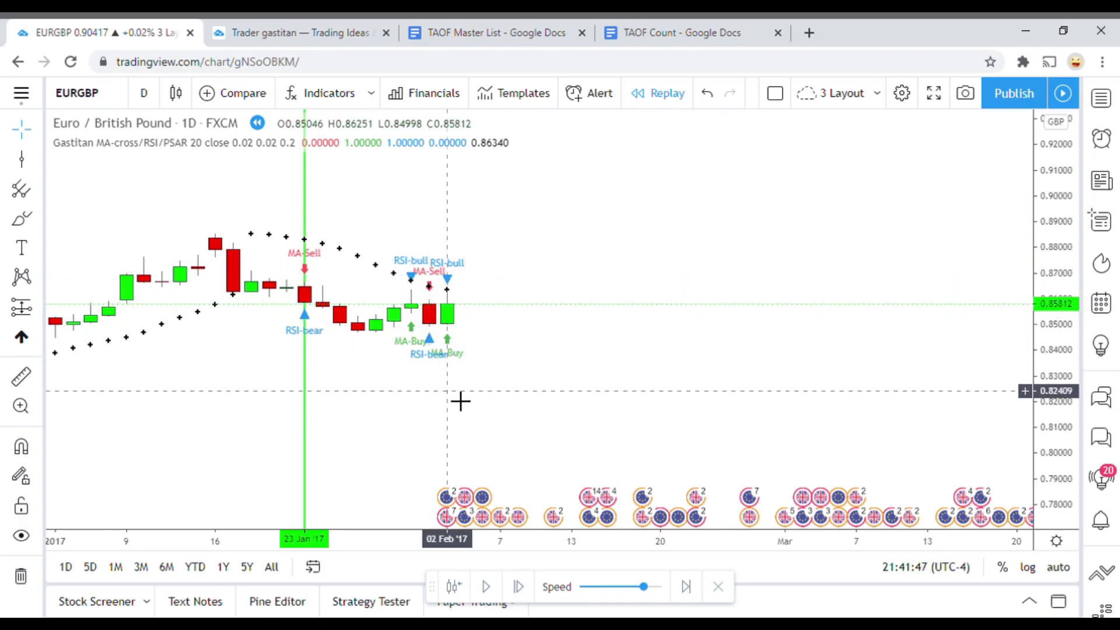
drag(460, 400, 453, 355)
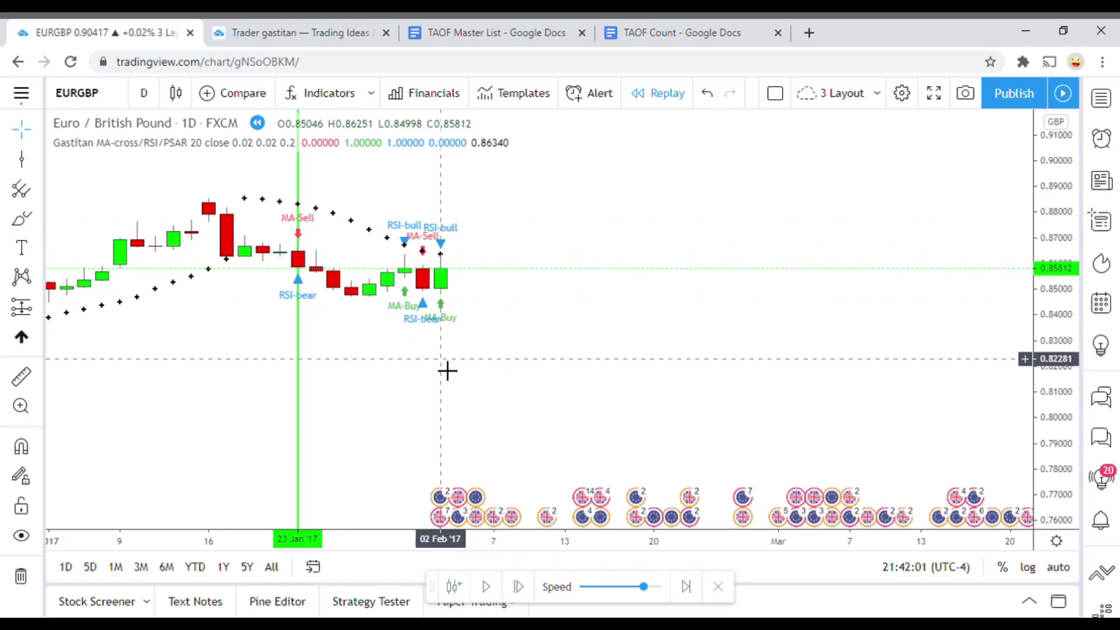
scroll(674, 400, down, 1)
drag(674, 400, 574, 420)
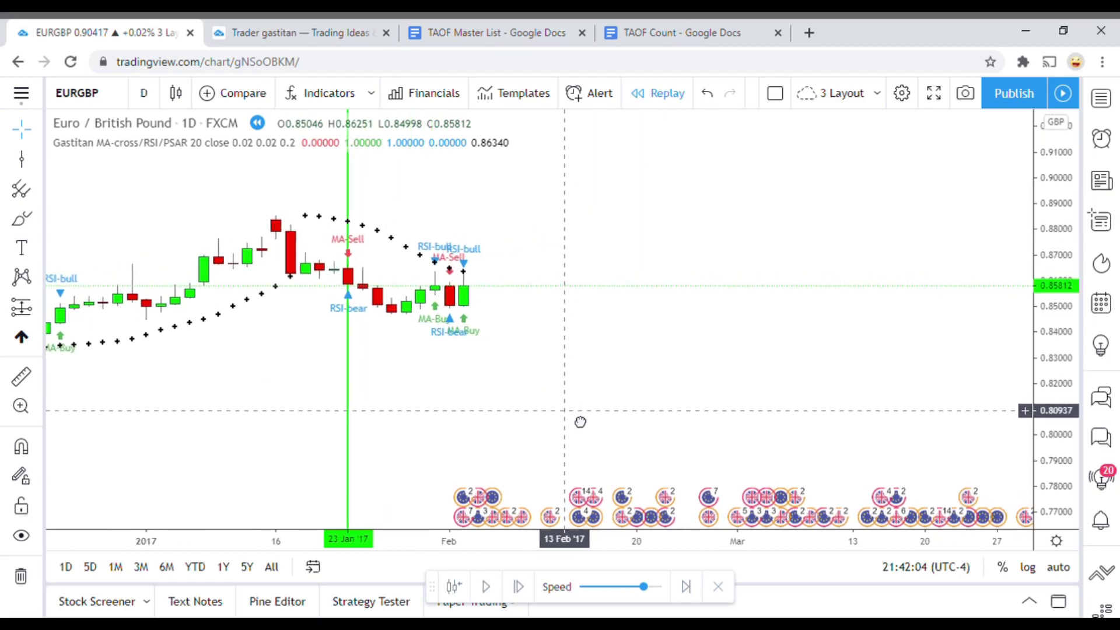
click(487, 586)
scroll(529, 432, down, 2)
scroll(552, 362, up, 1)
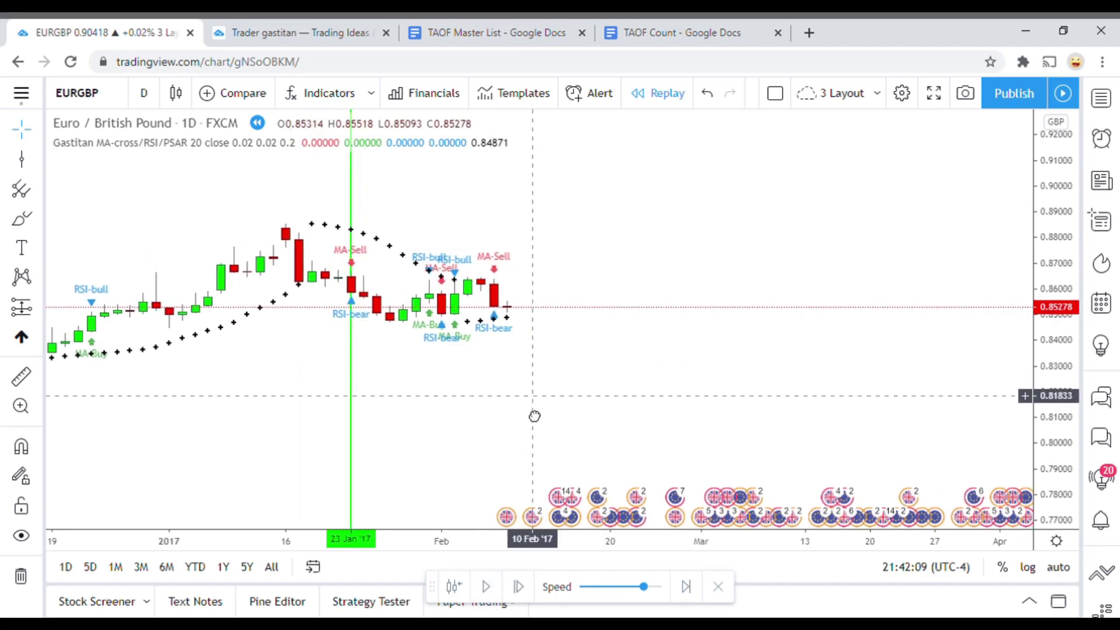
scroll(522, 425, down, 1)
drag(549, 424, 505, 425)
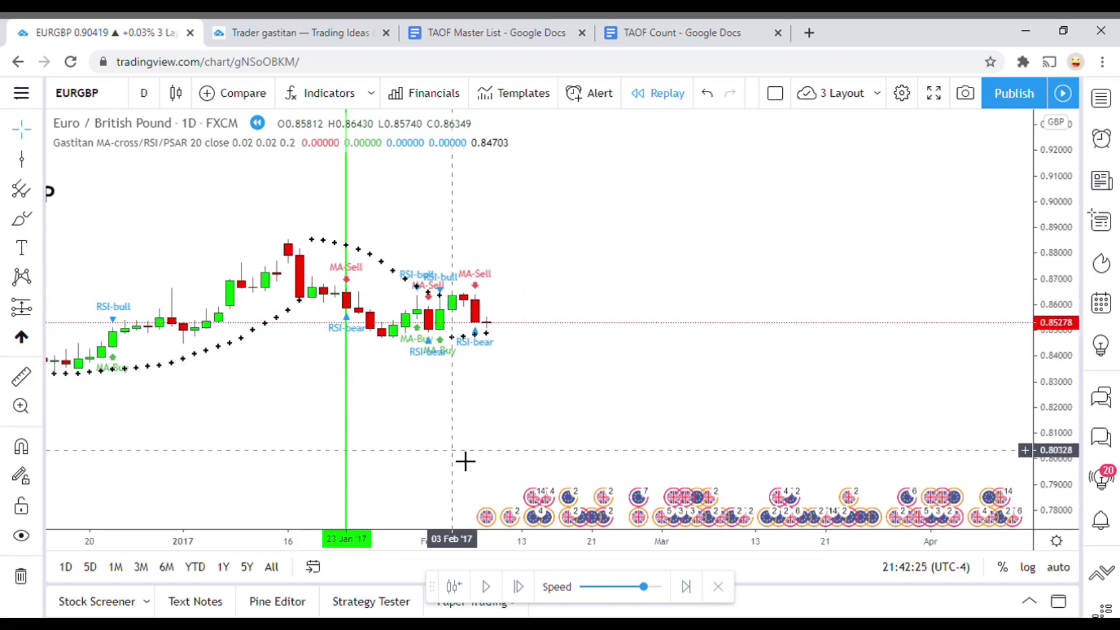
Measure the price rise following the 1 February 2017 sell signal, and clear the measurement
shift+click(471, 341)
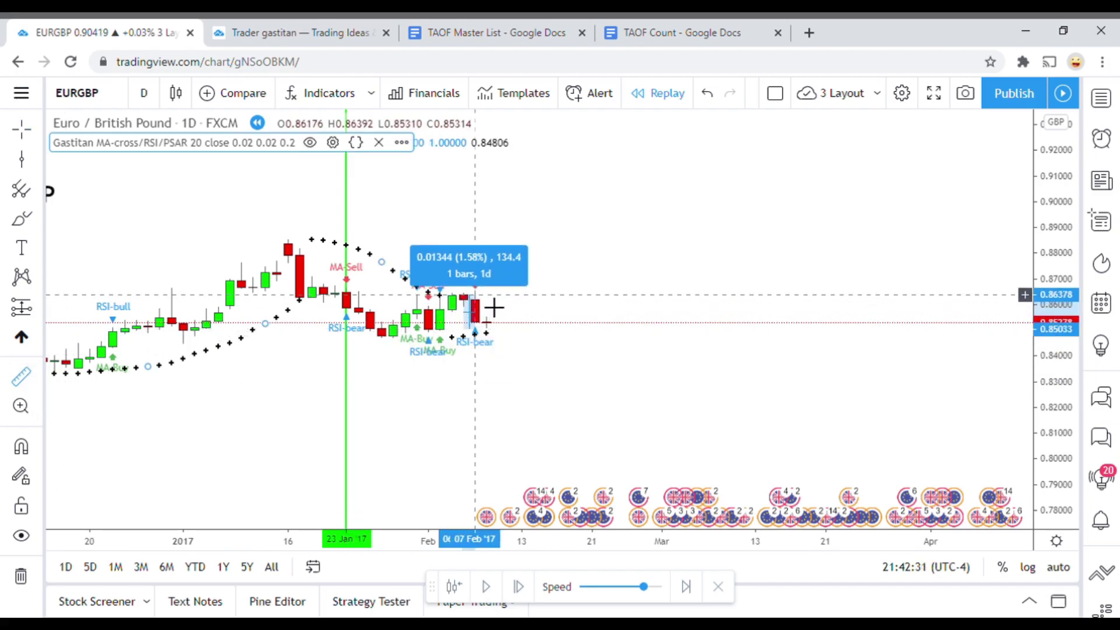
scroll(602, 445, down, 2)
scroll(603, 445, up, 2)
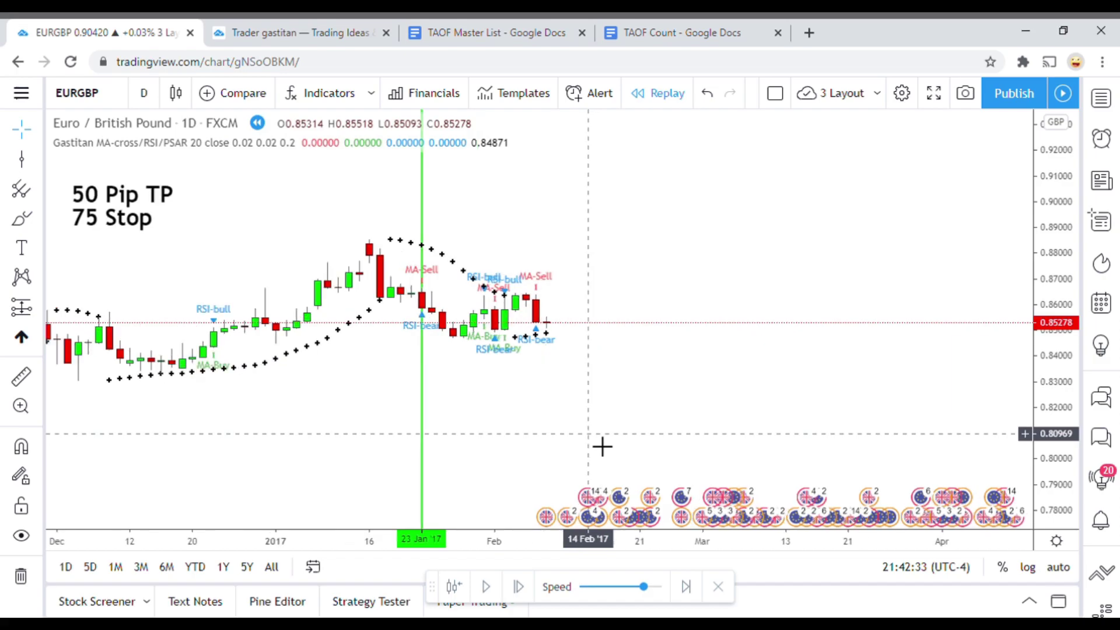
Mark the sell signal with a vertical line at 1 February 2017, and colour the line red
drag(602, 447, 550, 435)
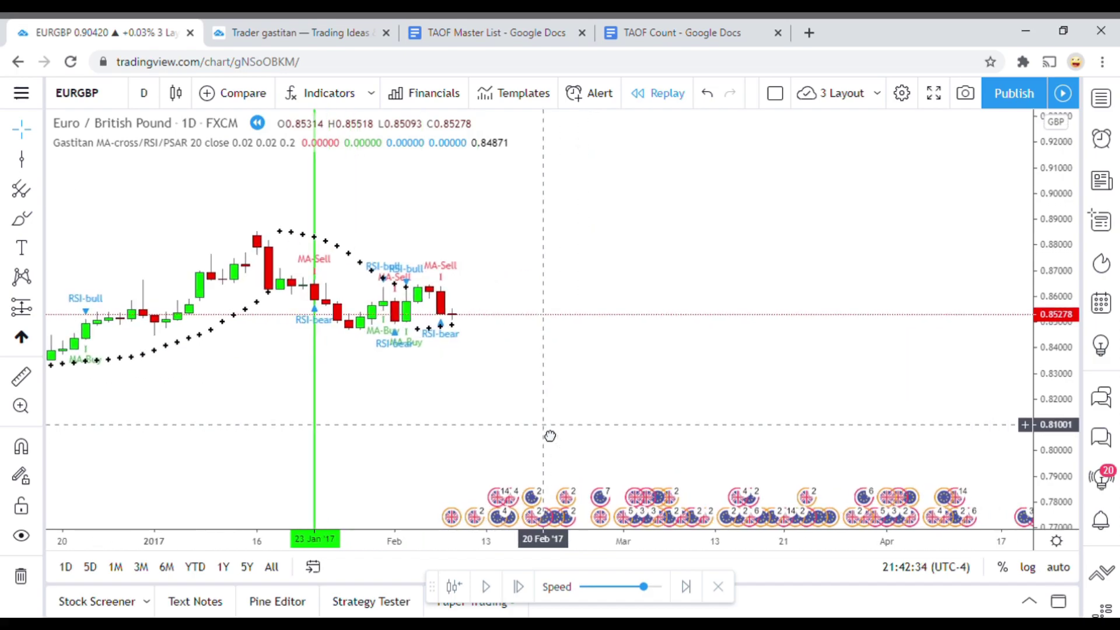
click(24, 158)
click(396, 397)
click(257, 315)
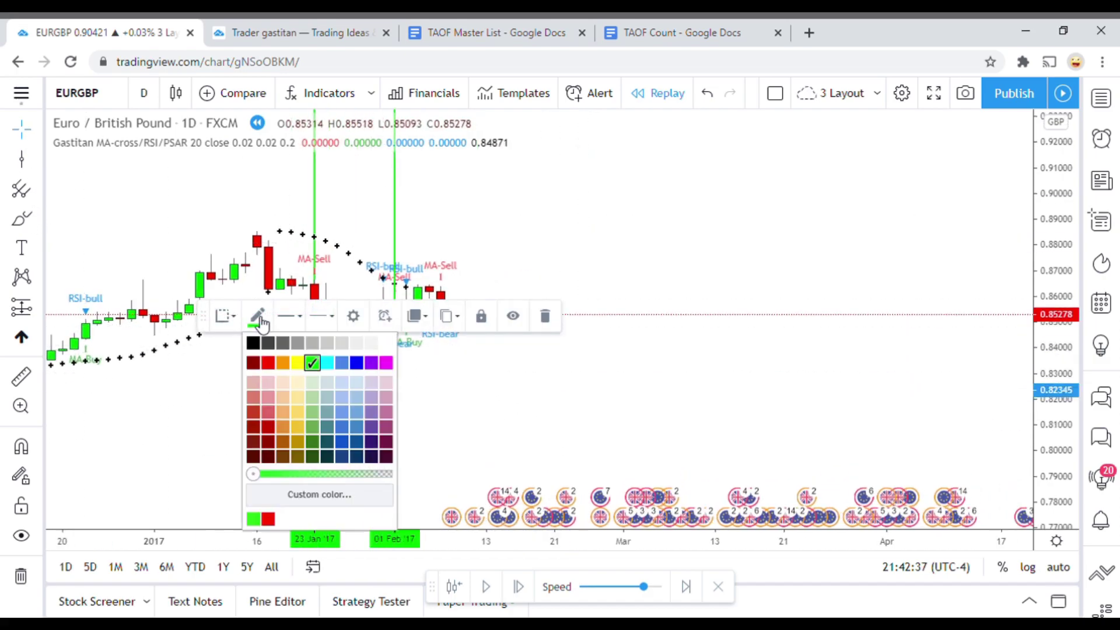
click(269, 365)
drag(508, 402, 545, 420)
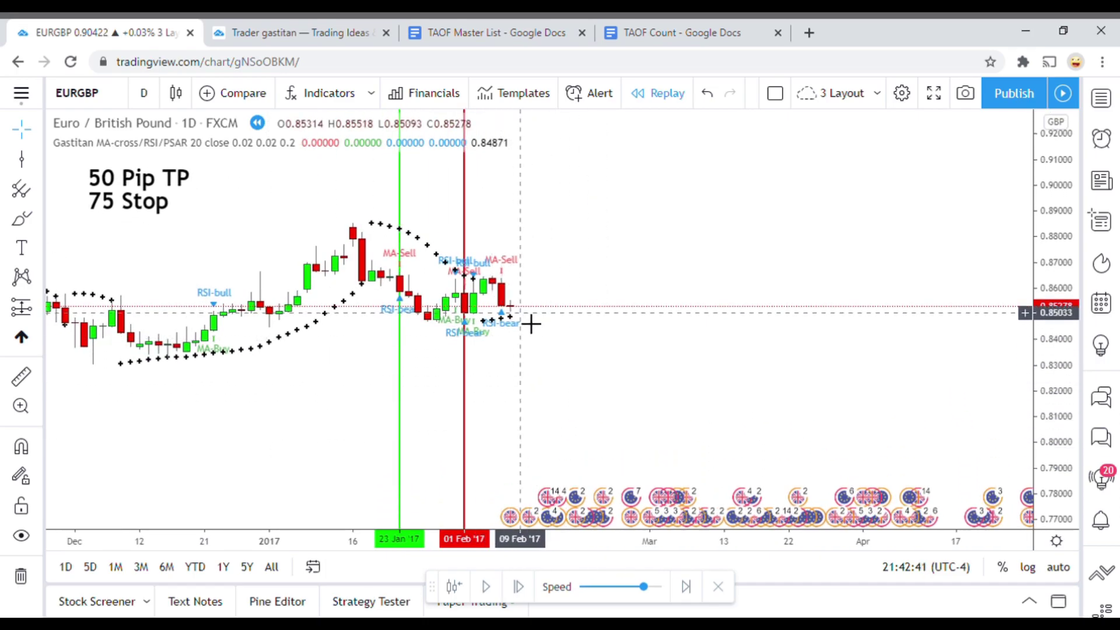
Continue the bar replay to 24 February 2017, pausing at 17 February to check the signals on the way
click(489, 587)
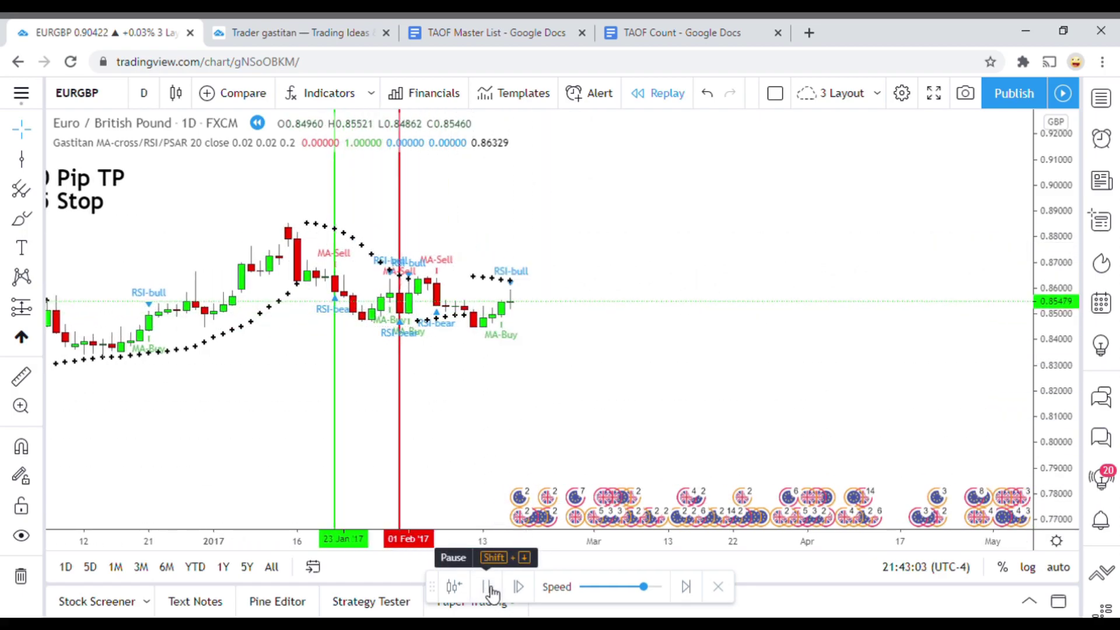
click(489, 588)
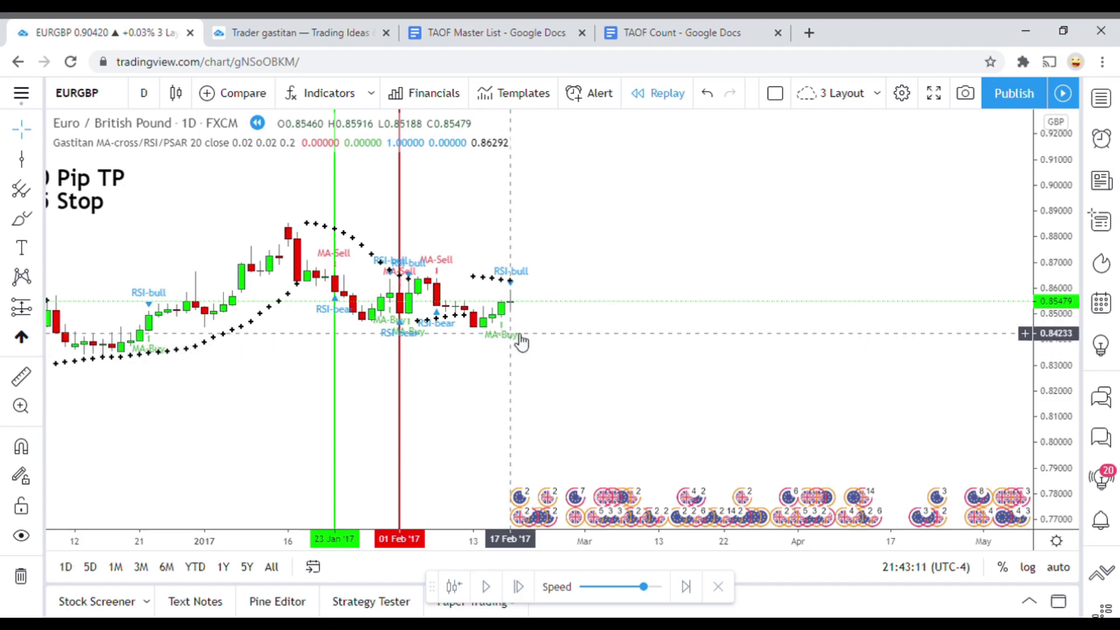
click(490, 587)
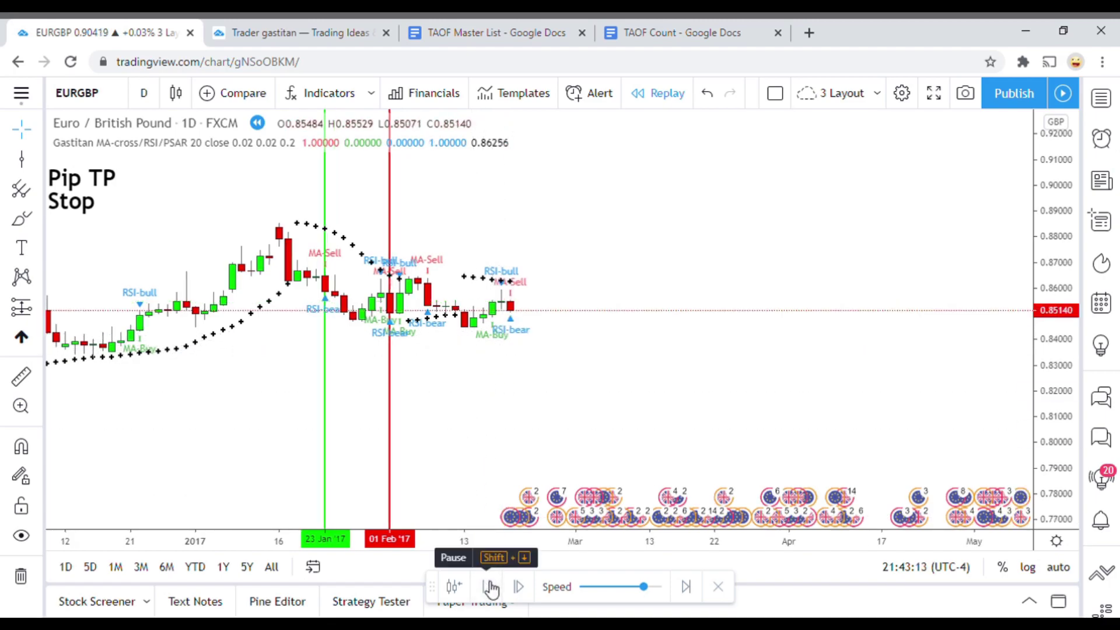
click(490, 587)
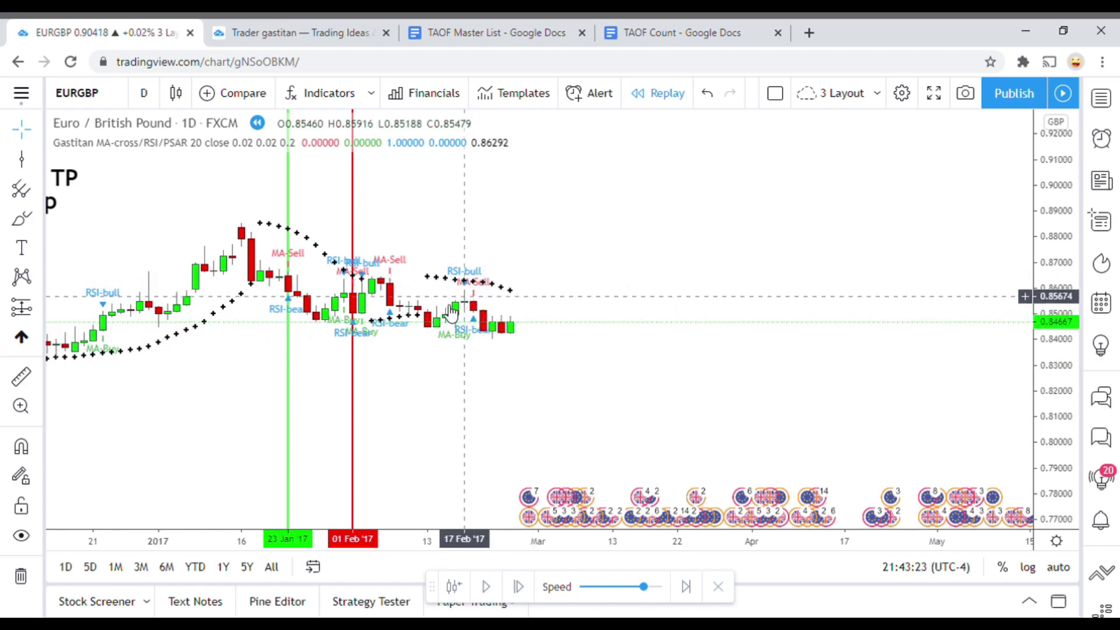
mouse_move(534, 422)
mouse_down()
mouse_move(557, 412)
mouse_move(535, 404)
mouse_move(545, 420)
mouse_up()
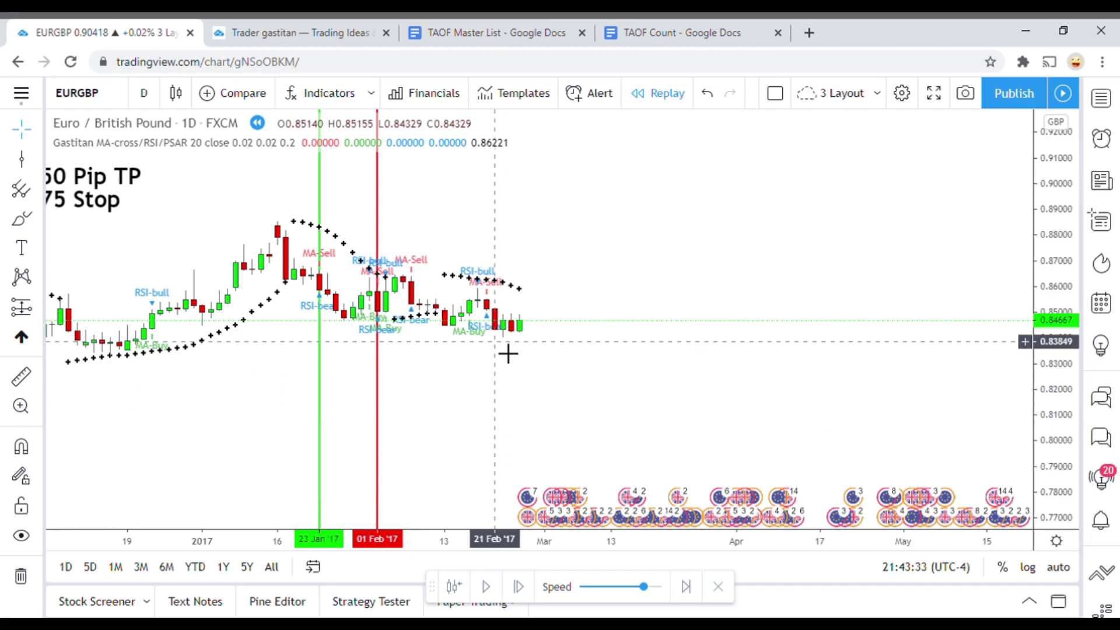
Measure the price drop following the 20 February 2017 sell signal, and clear the measurement
click(21, 377)
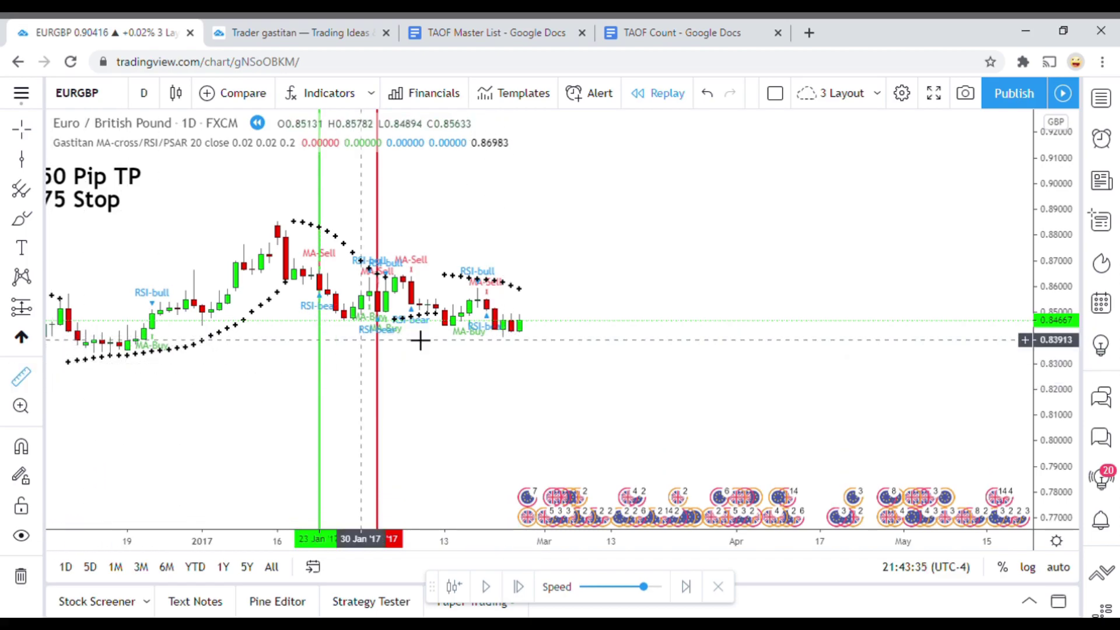
click(540, 322)
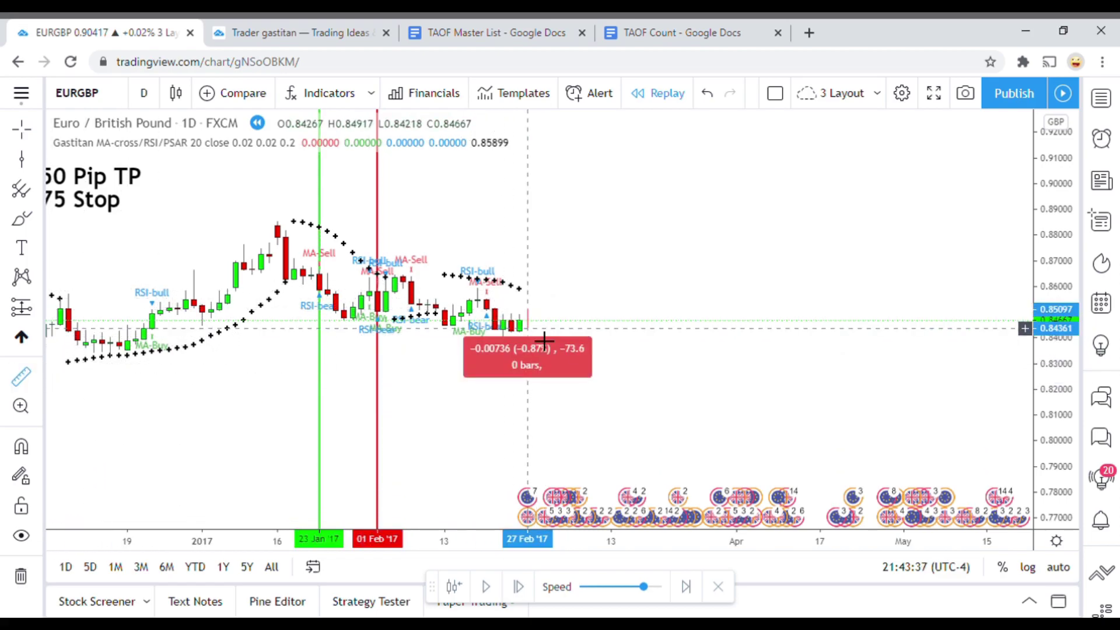
click(546, 349)
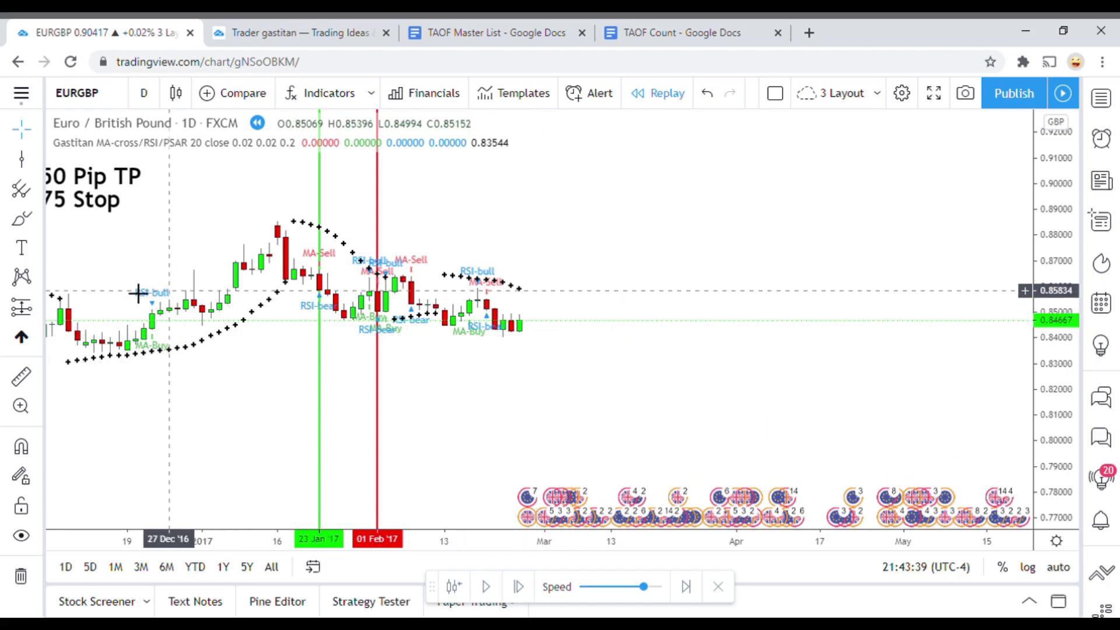
Mark the sell signal with a vertical line at 20 February 2017, and colour the line green
click(21, 159)
click(502, 424)
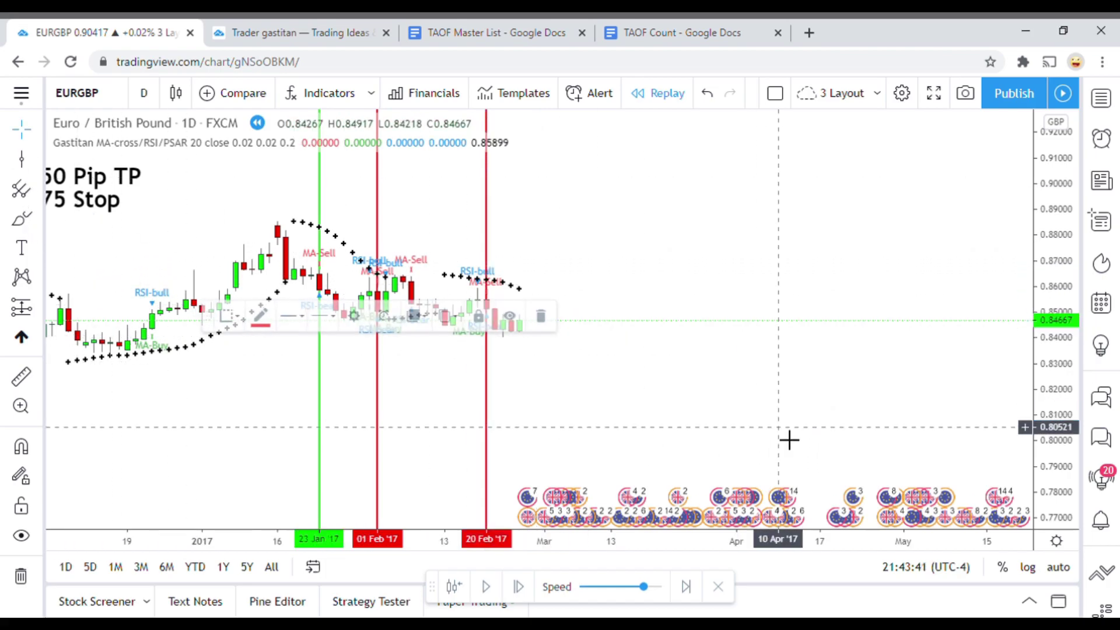
click(258, 315)
click(322, 371)
click(431, 461)
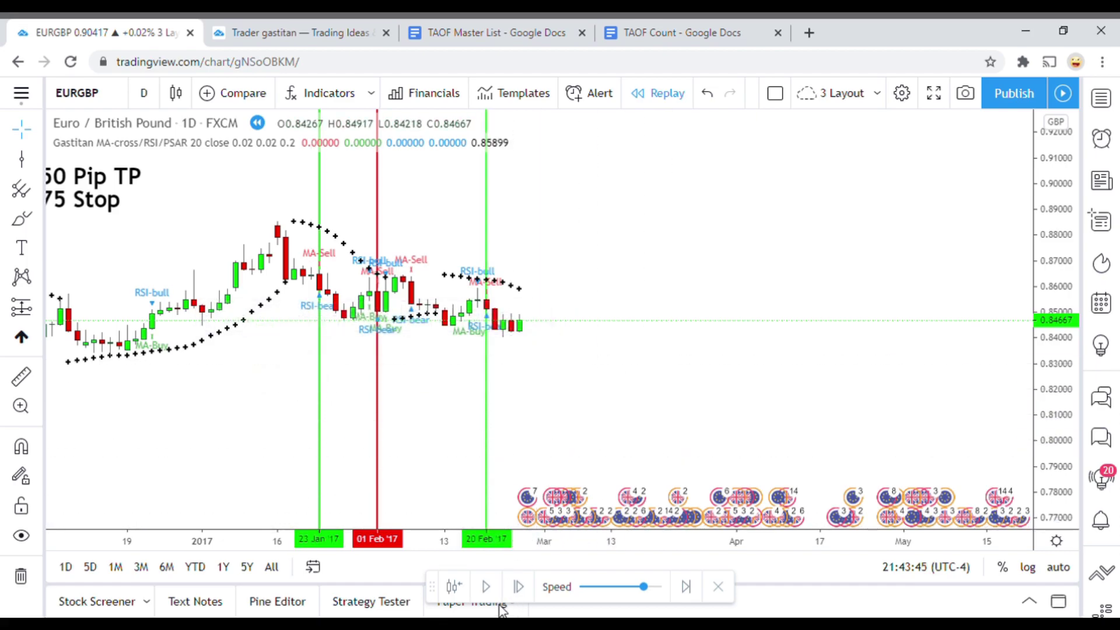
Continue the bar replay through March 2017, pausing at 31 March after the two late-March sell signals
click(490, 588)
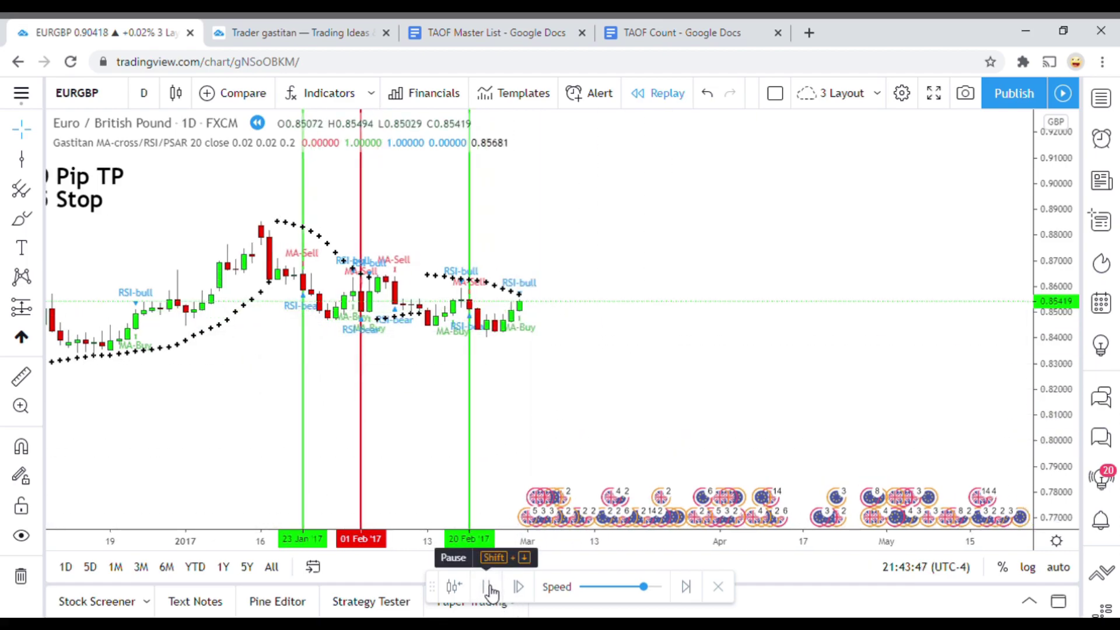
click(488, 588)
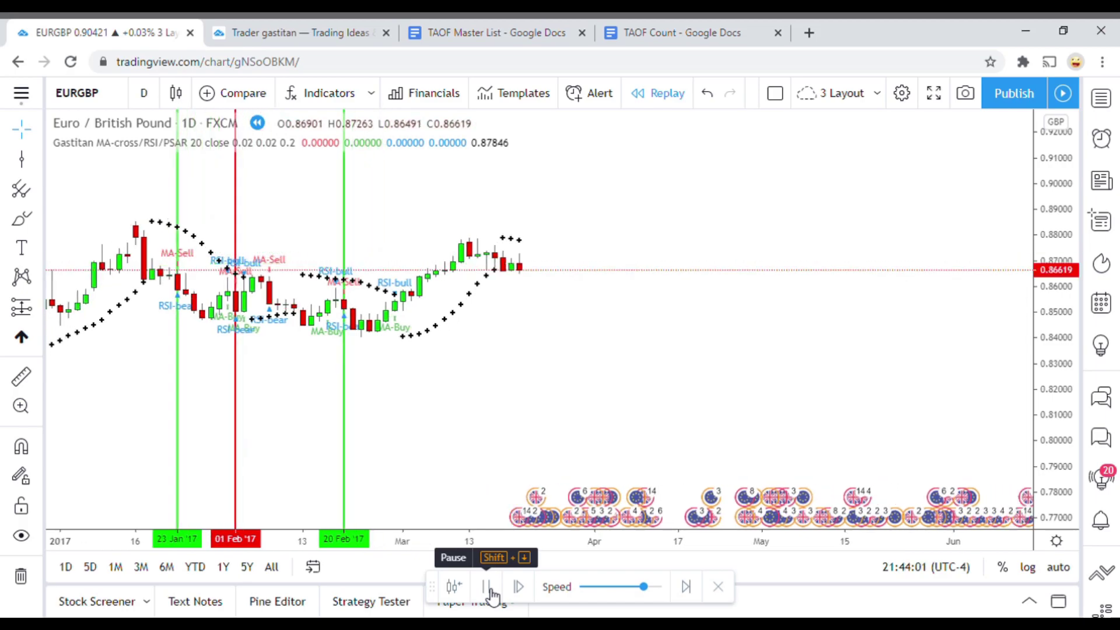
click(487, 586)
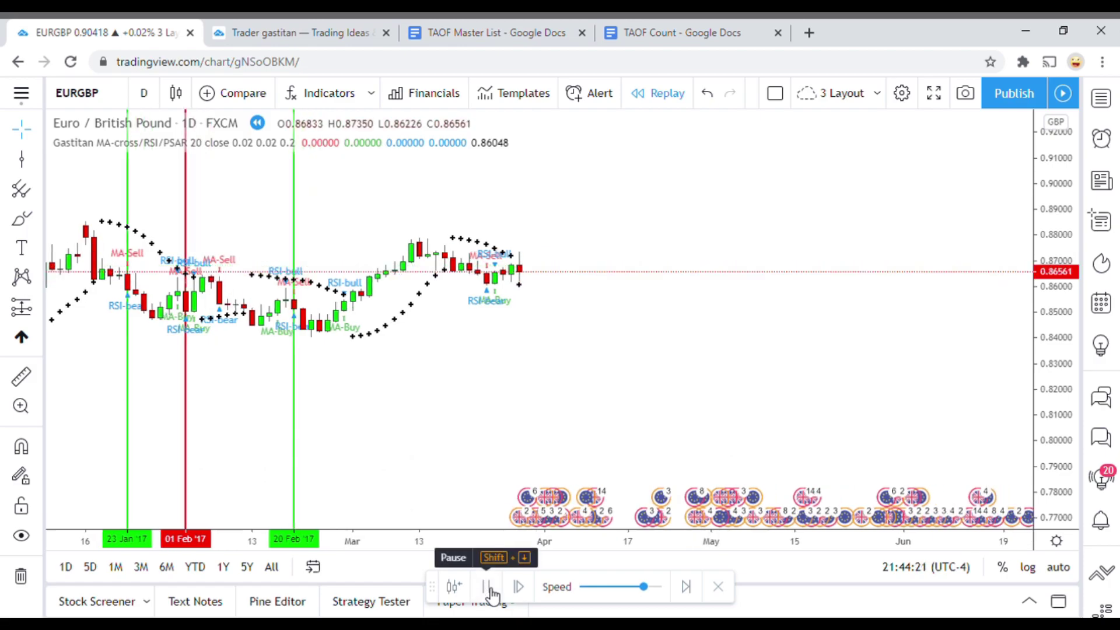
click(488, 587)
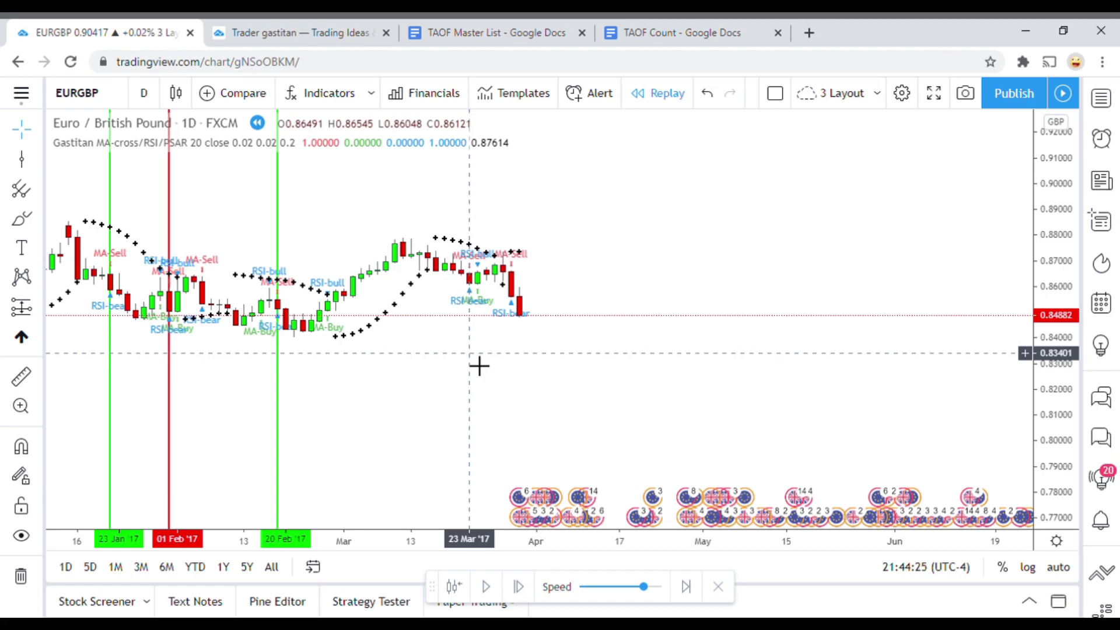
Measure the price rise following the 23 March 2017 sell signal, and clear the measurement
click(22, 378)
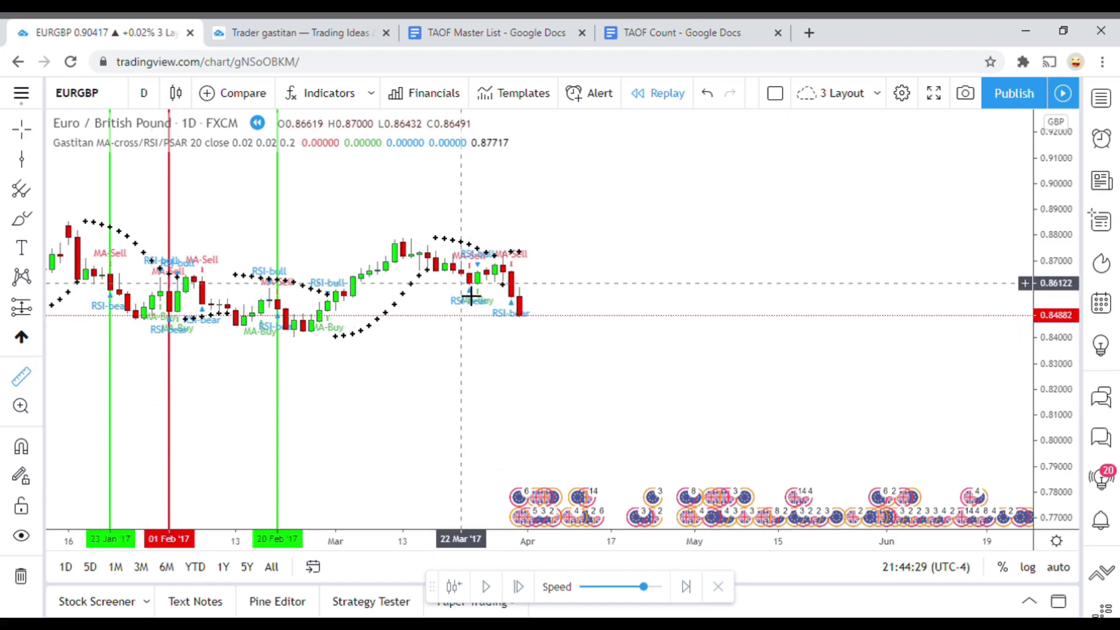
click(471, 295)
click(471, 269)
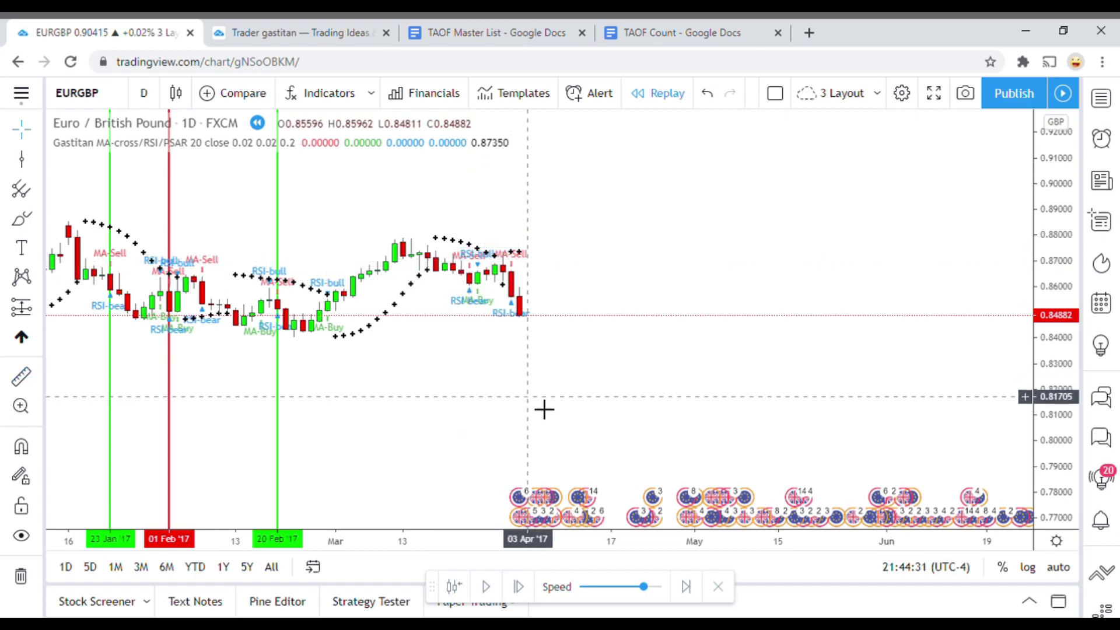
Mark the sell signal with a vertical line at 23 March 2017, and colour the line red
click(21, 163)
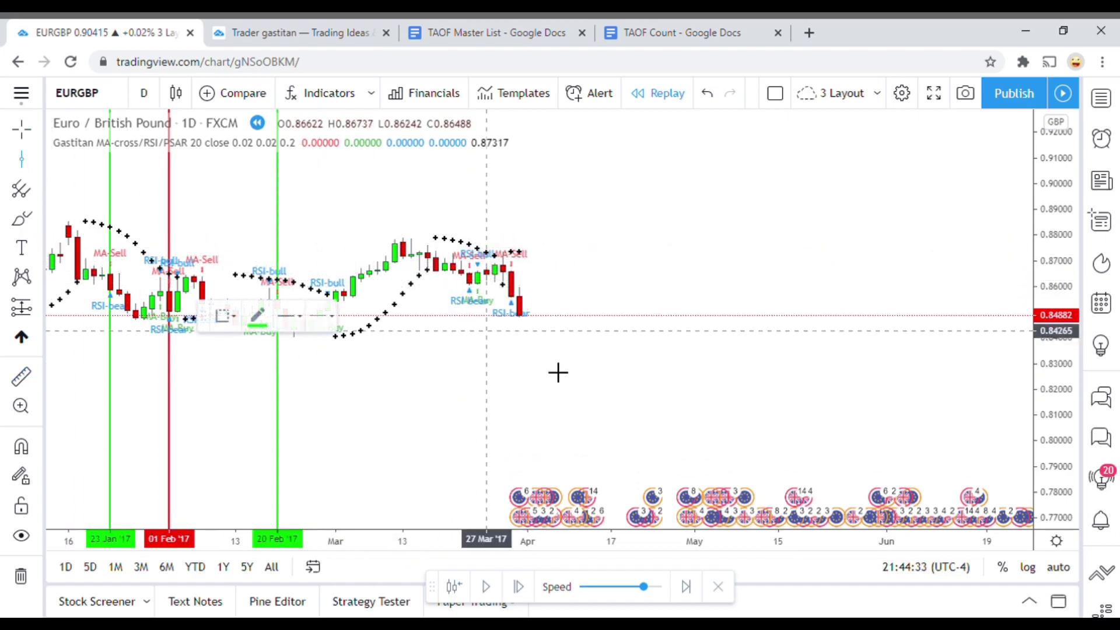
click(487, 352)
click(259, 316)
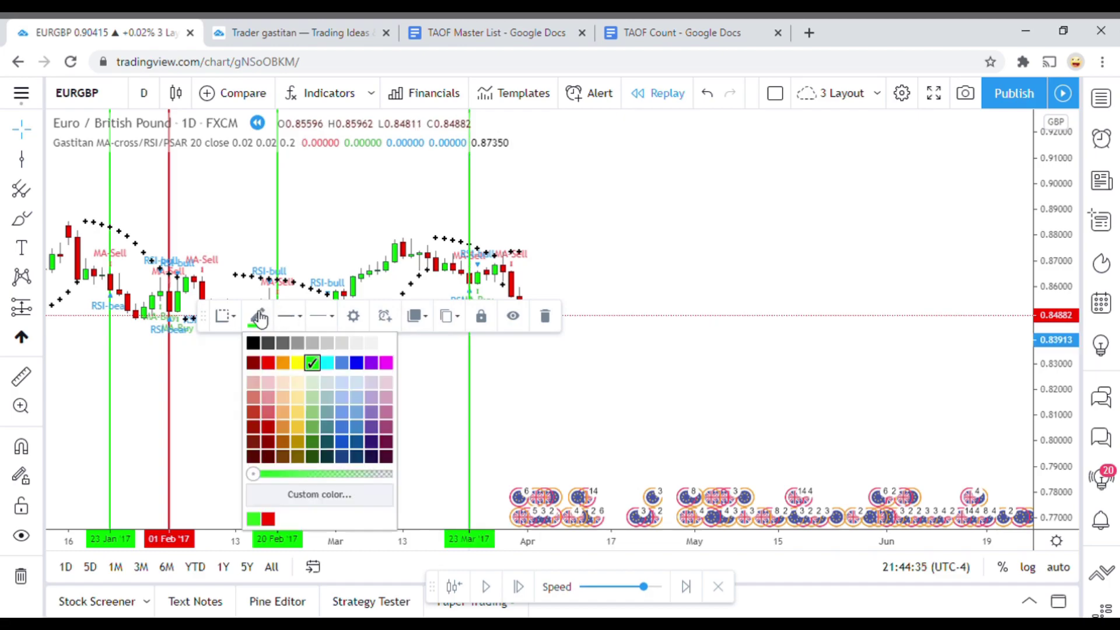
click(266, 363)
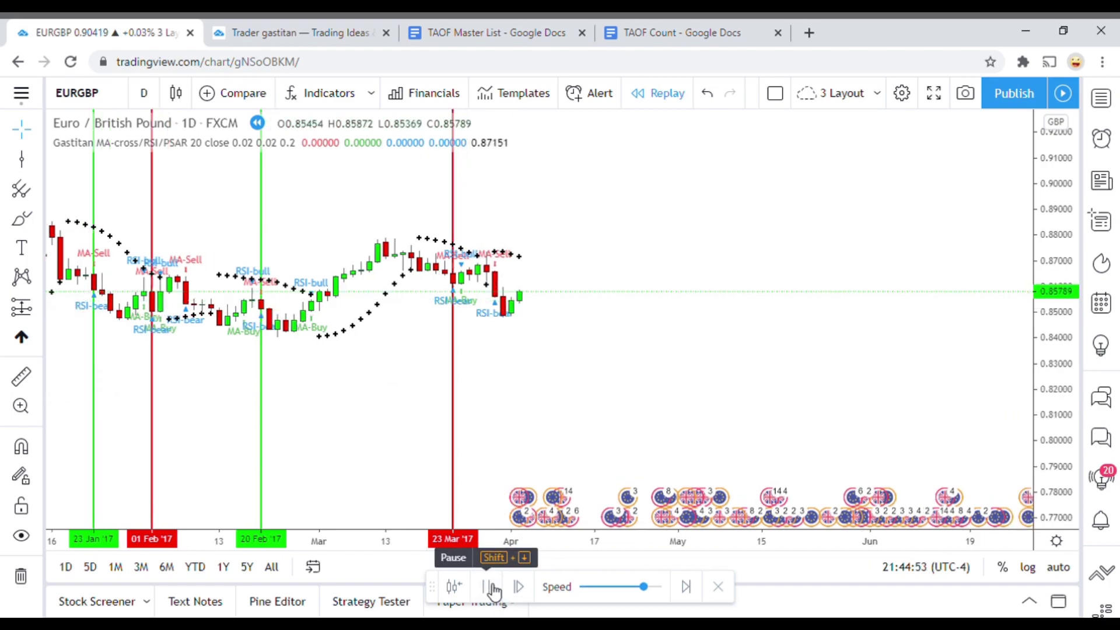
Continue the bar replay to 5 April 2017, and measure the price drop following the 30 March sell signal
click(490, 587)
click(21, 376)
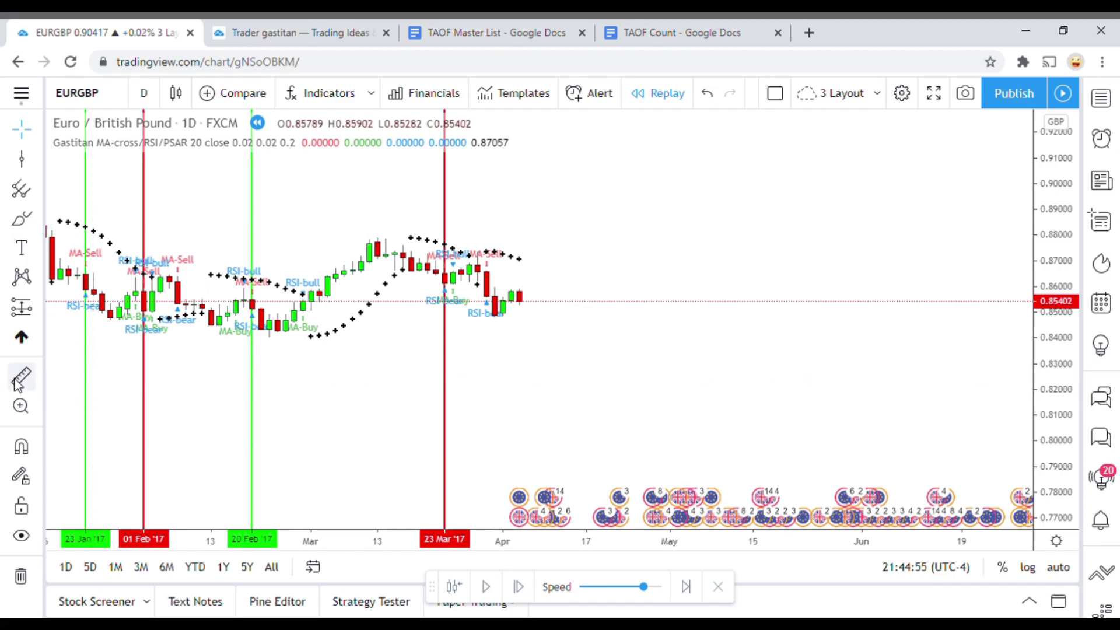
click(531, 310)
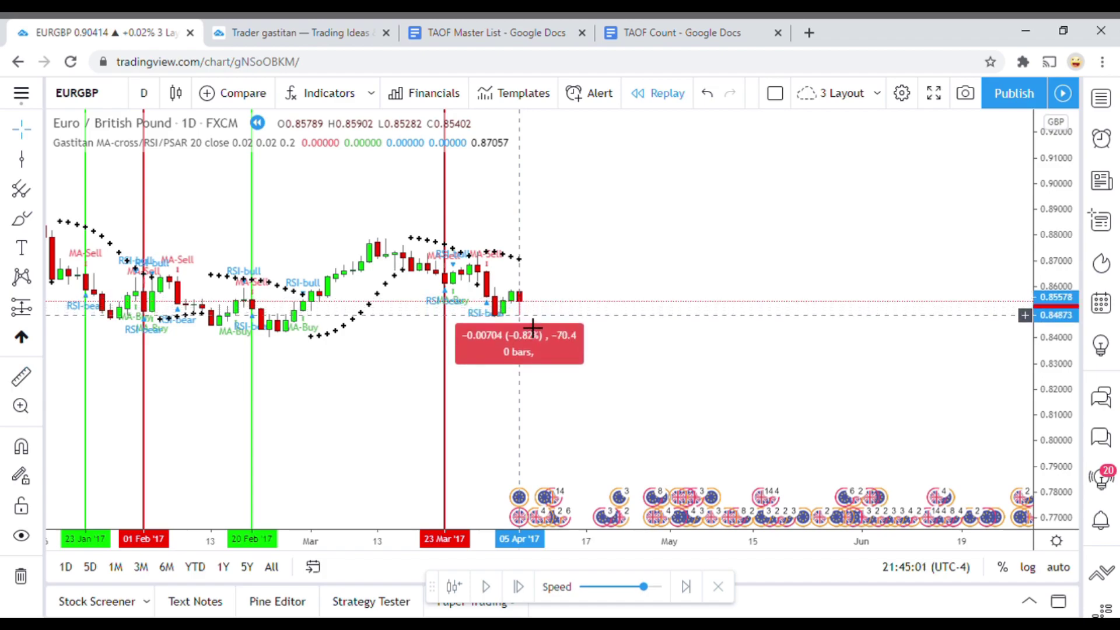
click(532, 327)
Mark the sell signal with a vertical line at 30 March 2017, and colour the line green
click(22, 158)
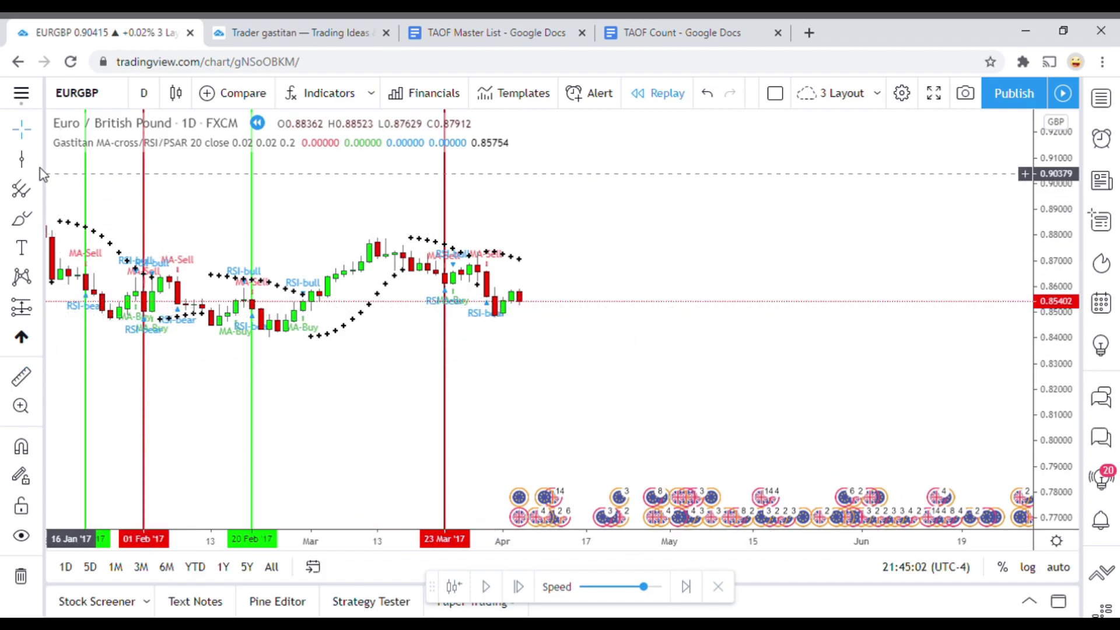
click(499, 380)
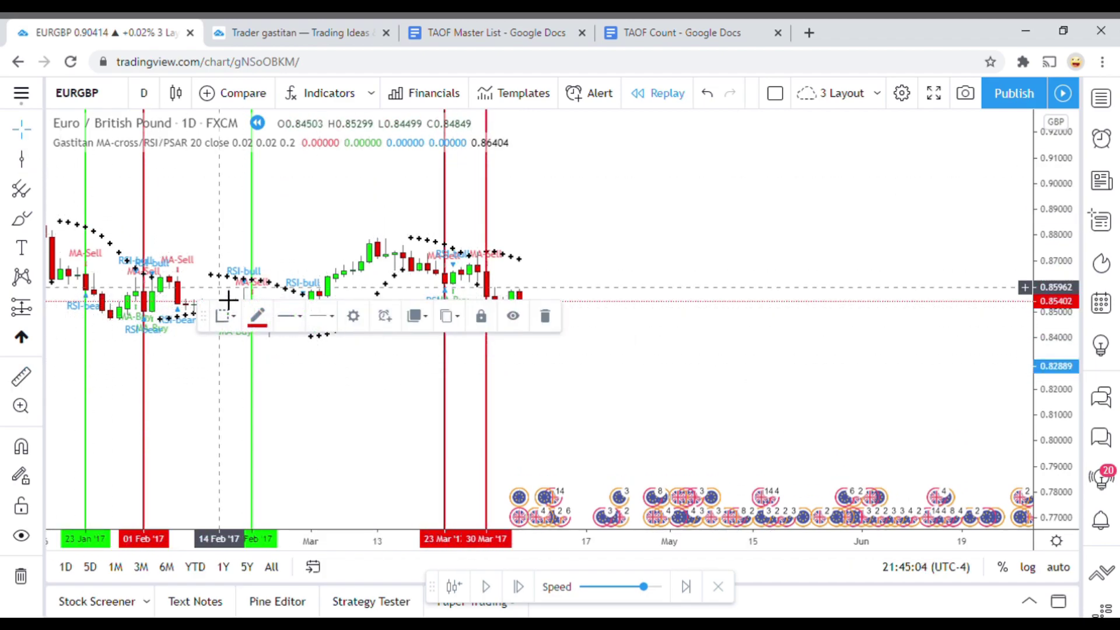
click(258, 318)
click(313, 363)
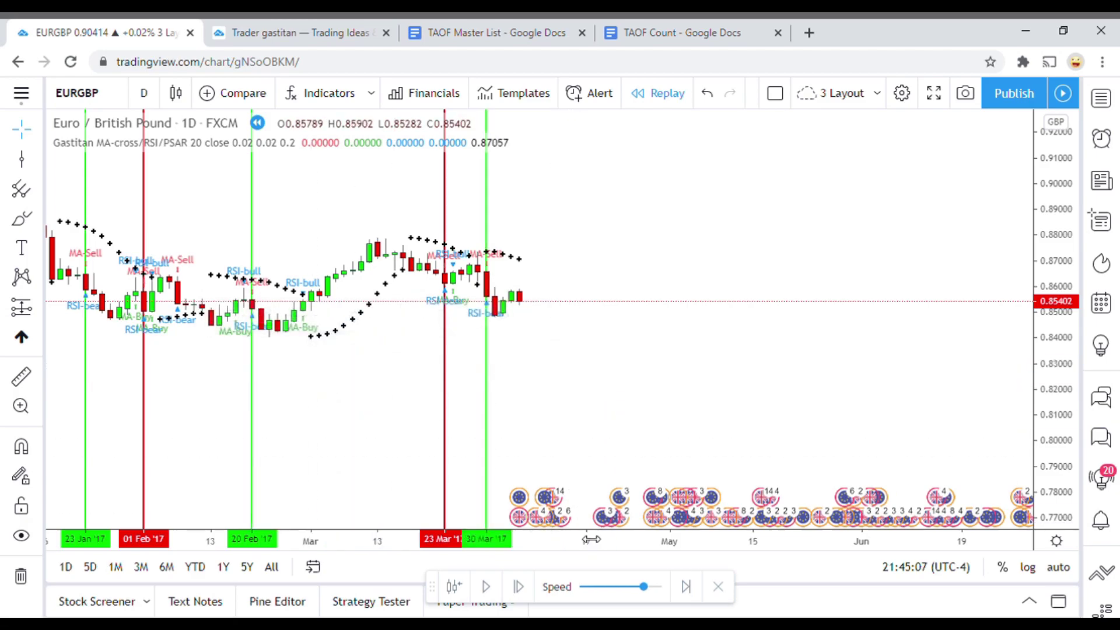
Continue the bar replay to 26 April 2017, and examine the signals around the latest candles
click(493, 589)
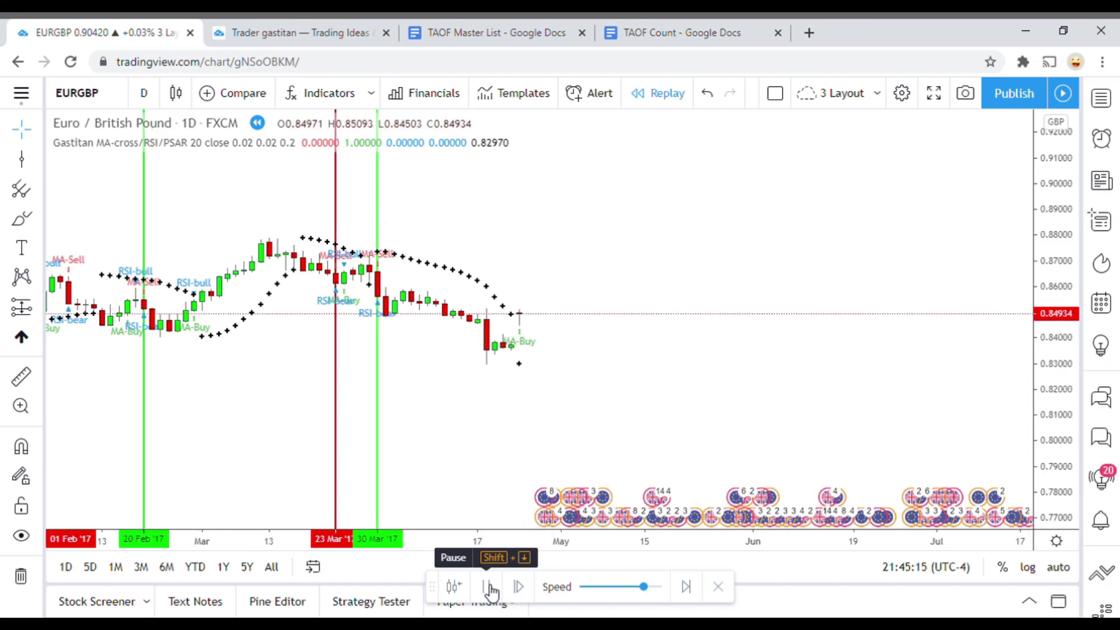
click(489, 586)
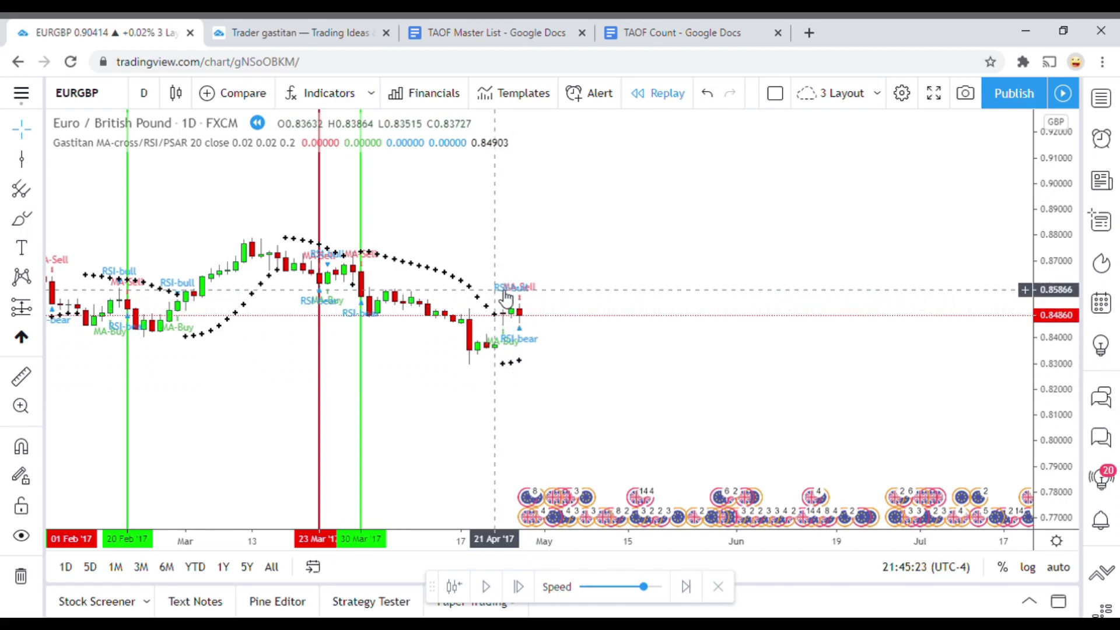
scroll(568, 441, up, 1)
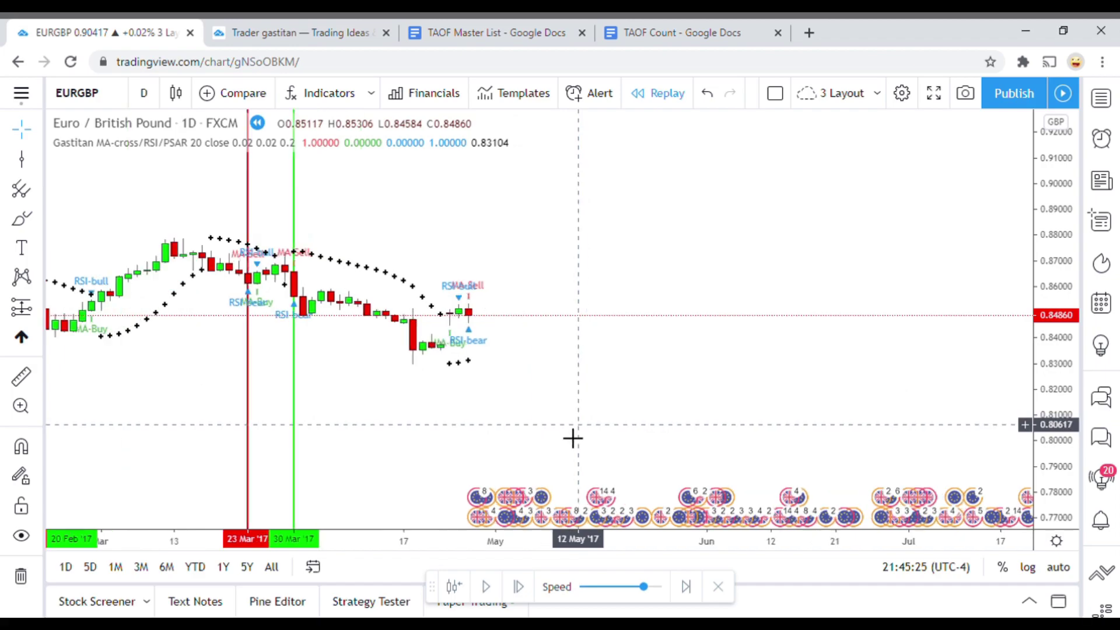
drag(573, 438, 690, 470)
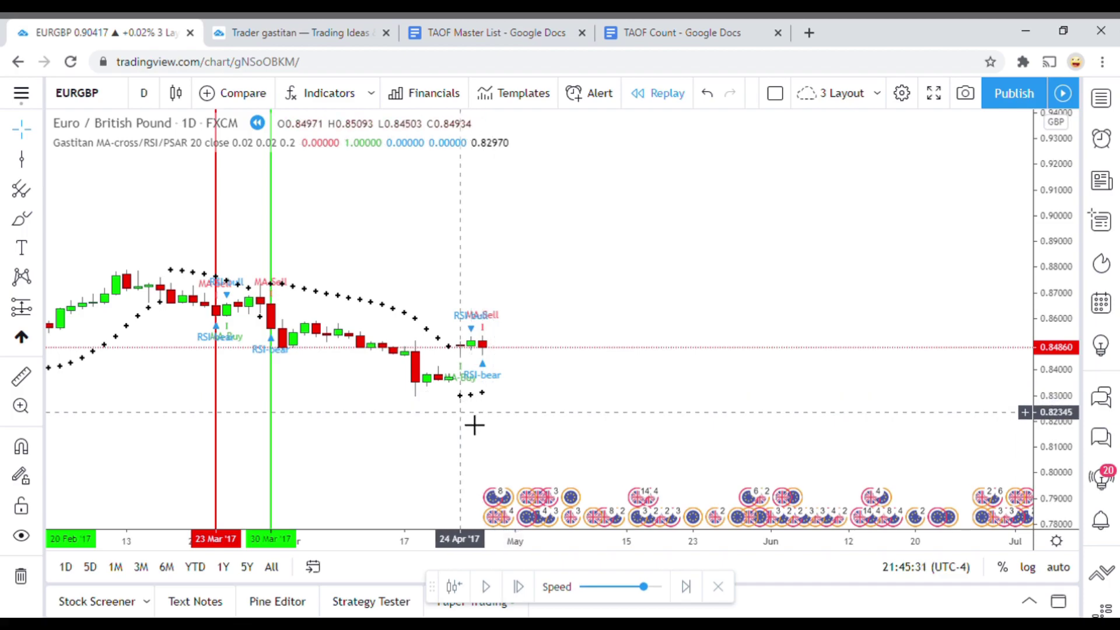
drag(560, 422, 642, 419)
scroll(642, 418, down, 1)
drag(733, 438, 694, 430)
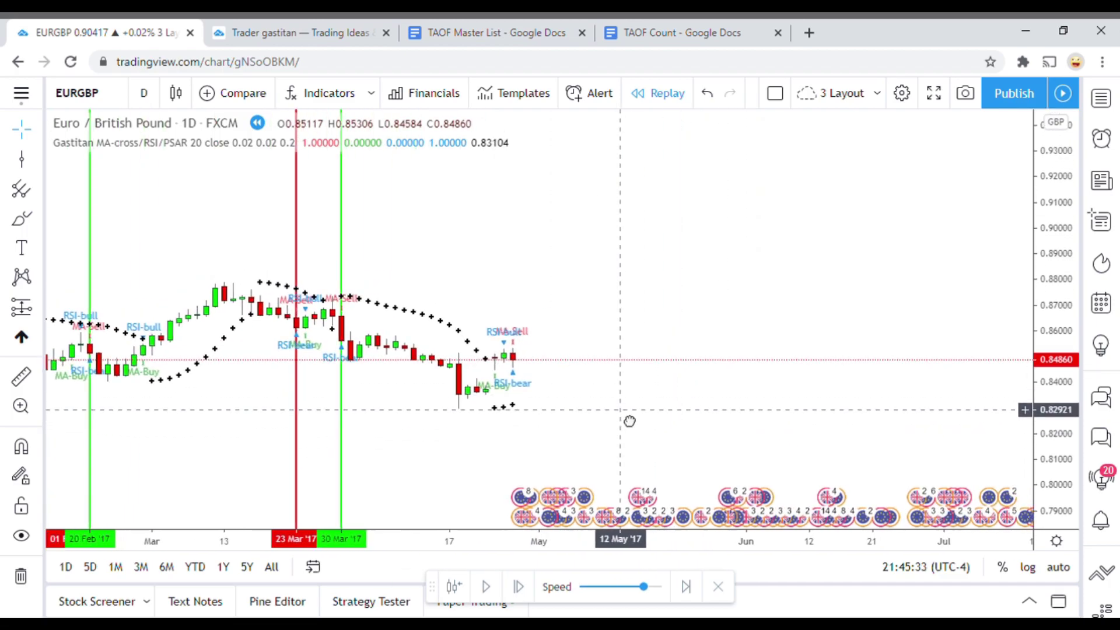
Continue the bar replay to 11 May 2017, measure the price move following the 5 May sell signal, and clear the measurement
click(487, 588)
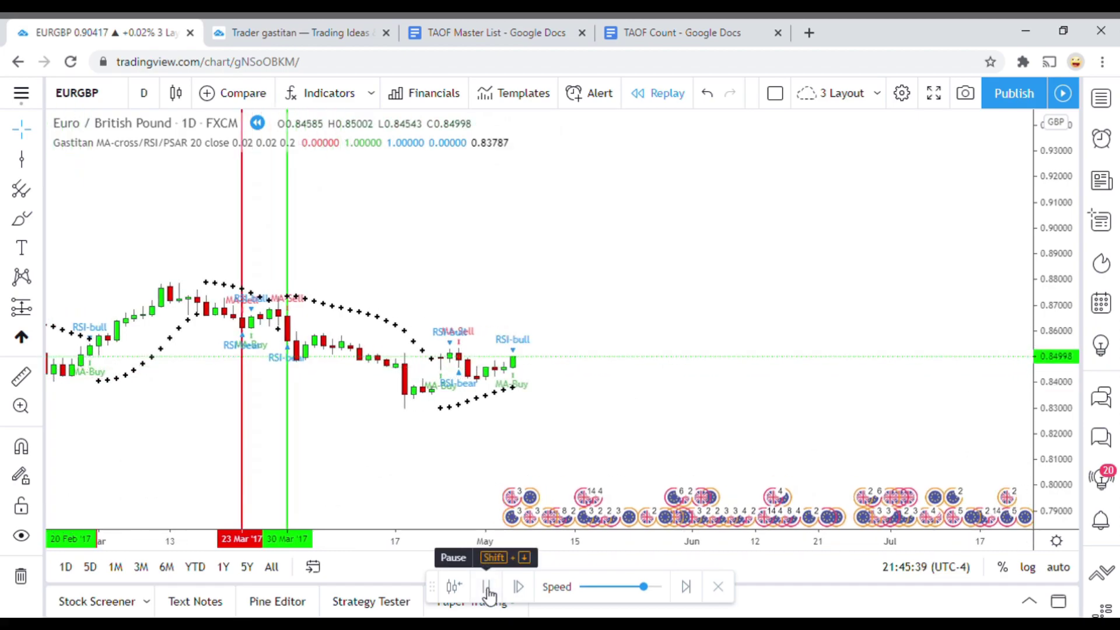
click(488, 588)
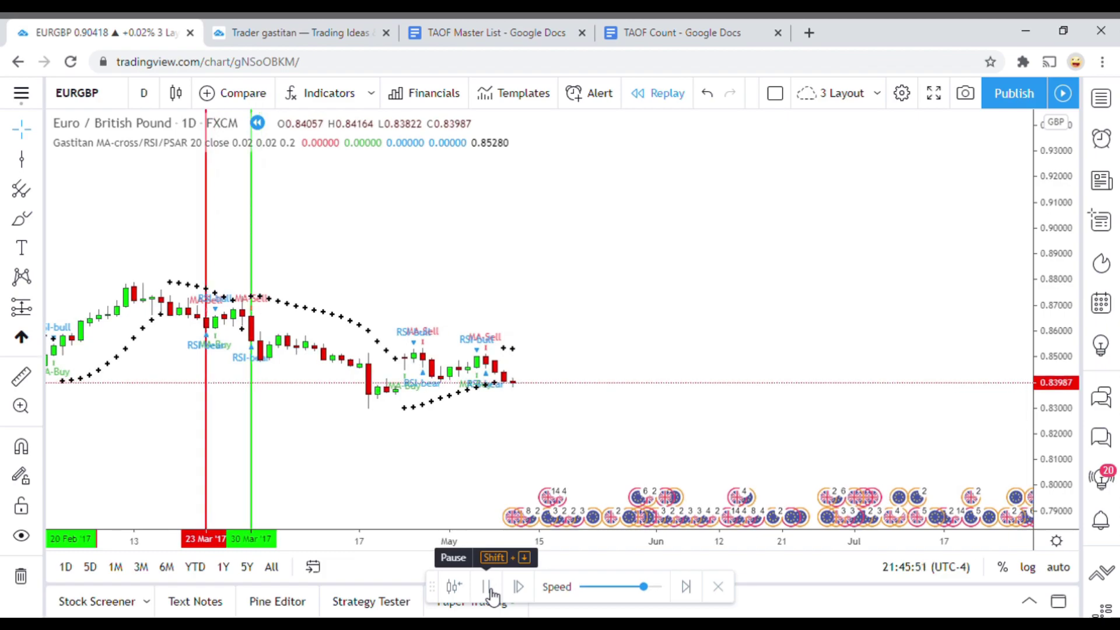
click(487, 586)
click(21, 376)
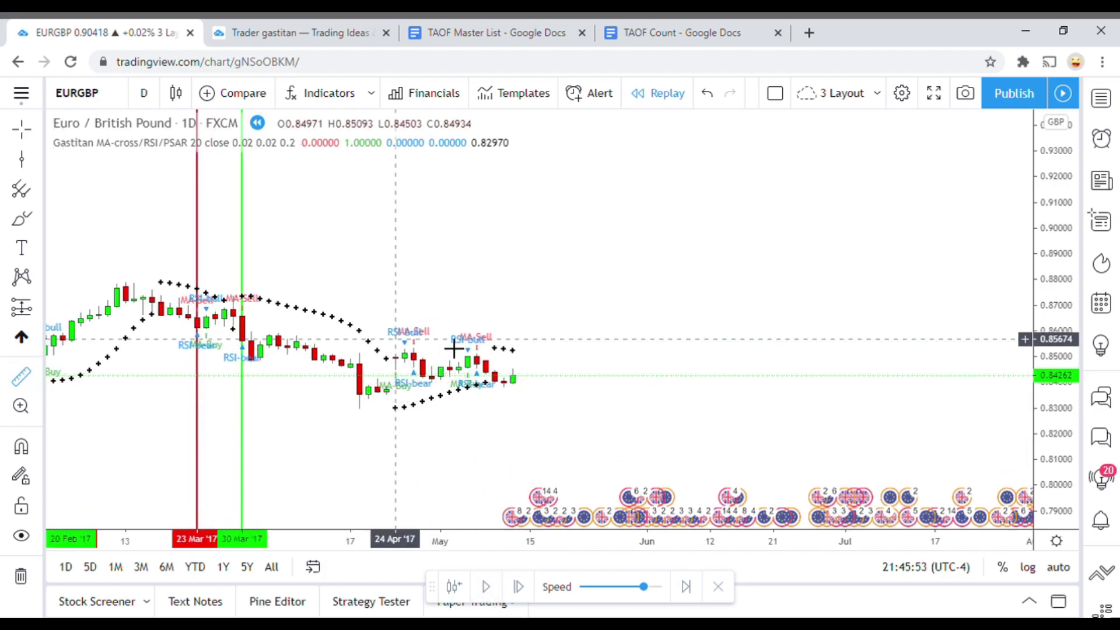
click(530, 367)
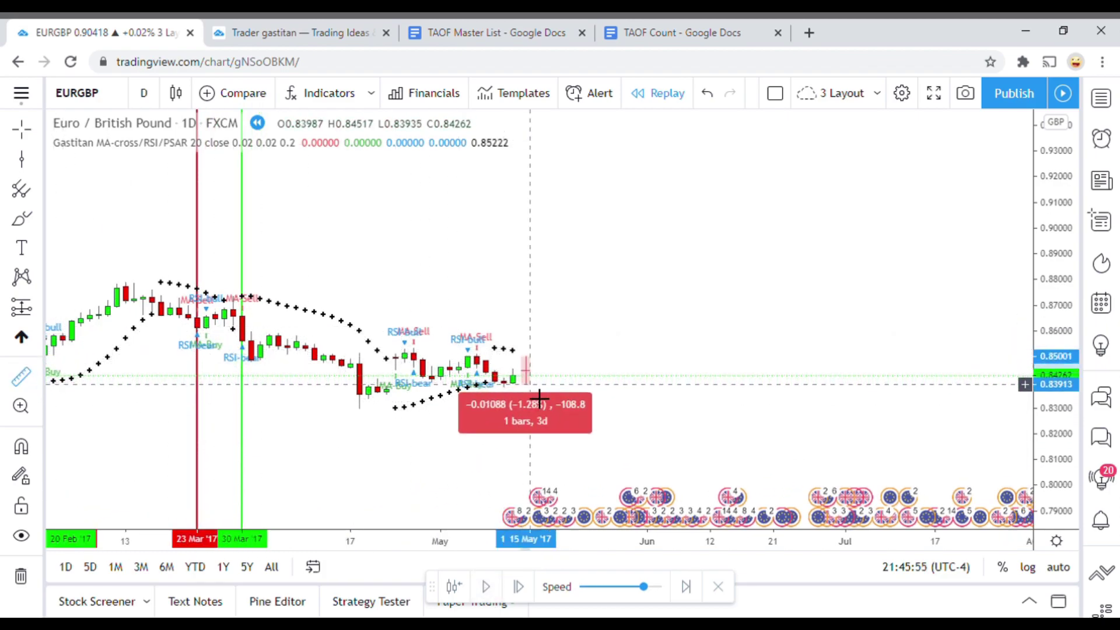
key(Escape)
Mark the sell signal with a vertical line at 5 May 2017, and colour the line red
click(242, 326)
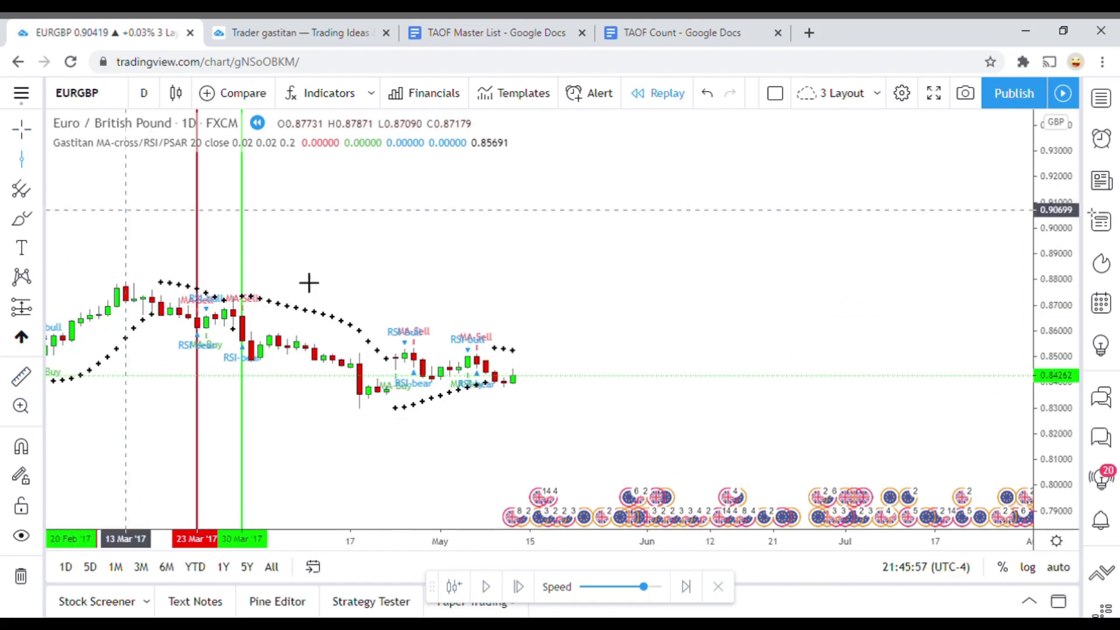
click(492, 441)
click(257, 316)
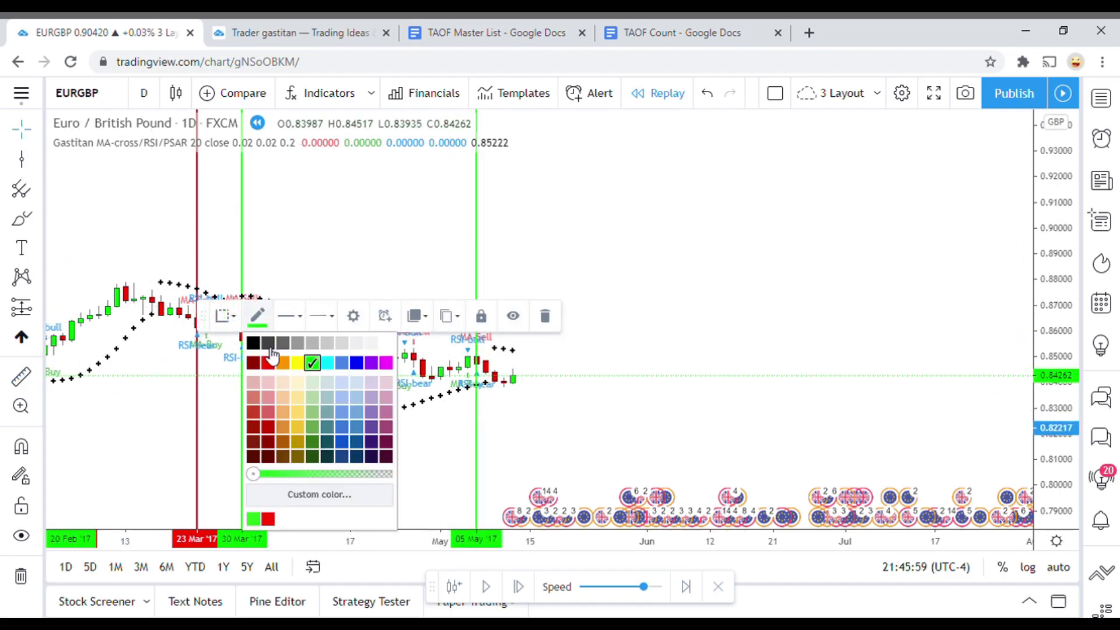
click(268, 363)
Continue the bar replay to 16 June 2017, pausing at 8 June to check the mid-May buy signal
drag(617, 461, 628, 362)
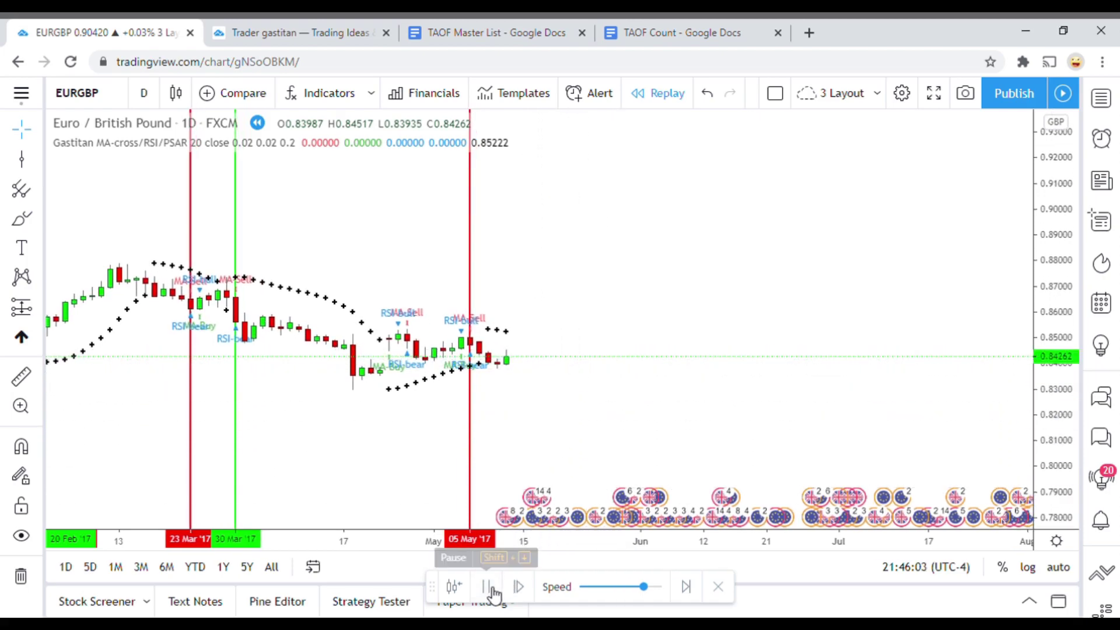
click(489, 588)
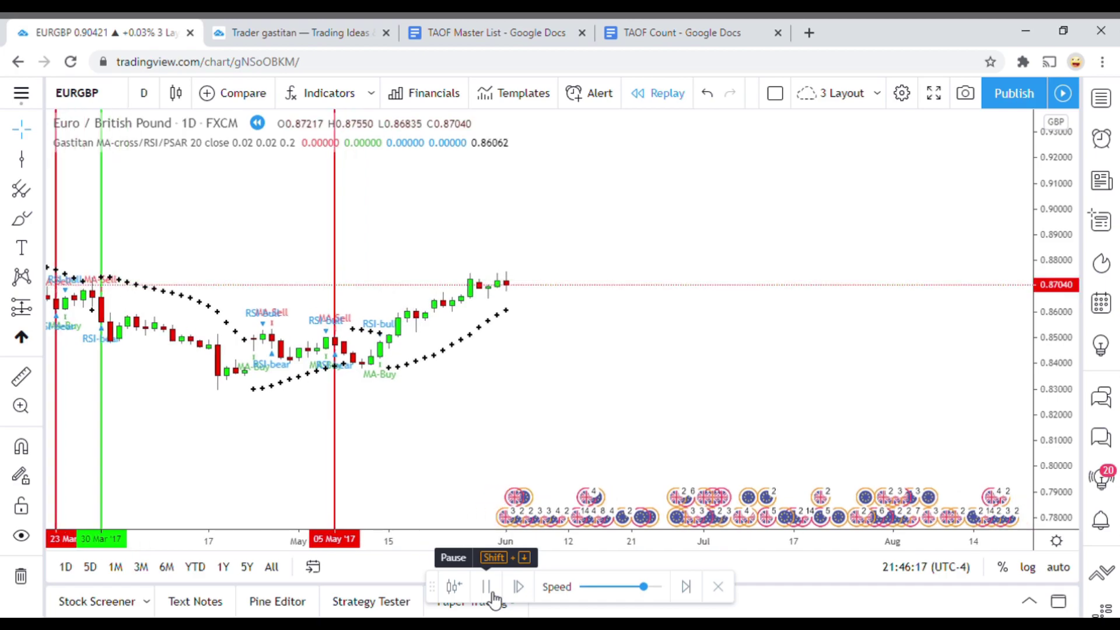
click(488, 588)
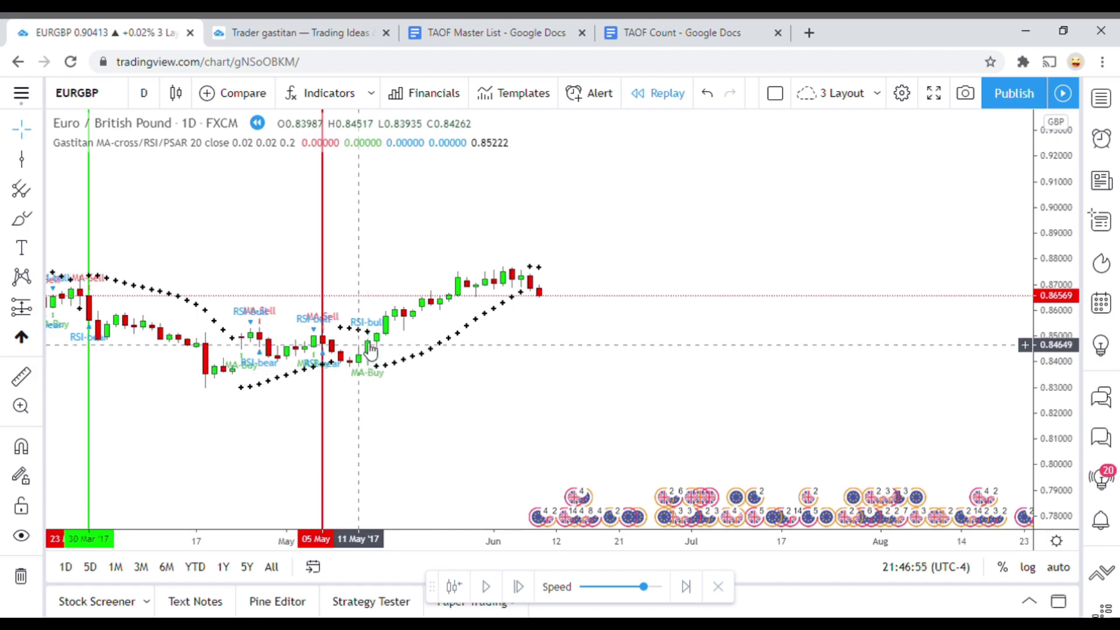
click(490, 588)
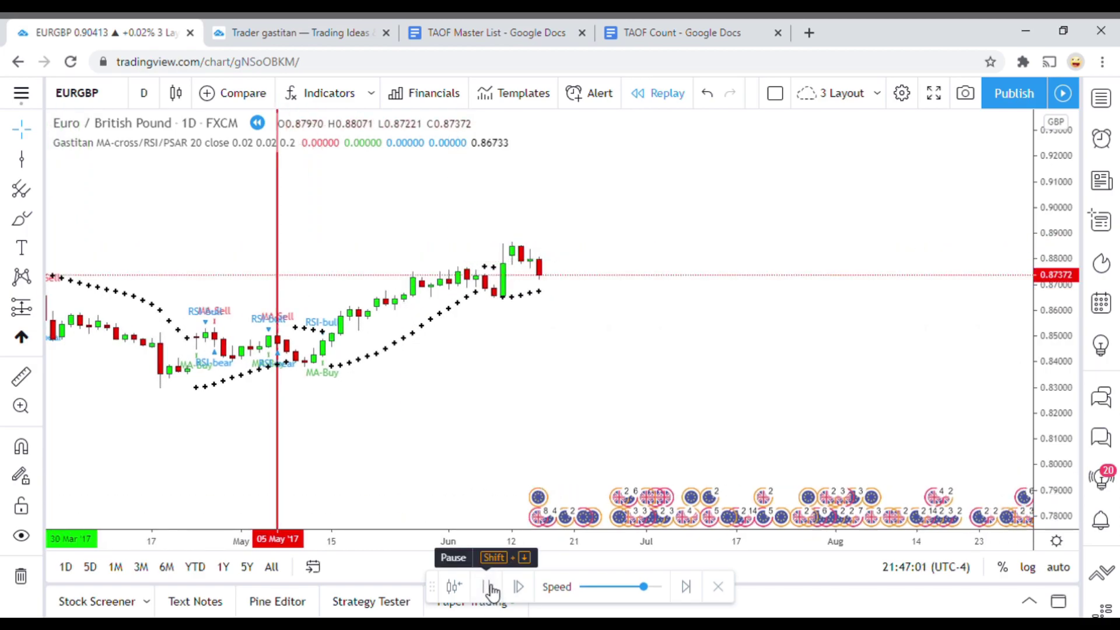
click(490, 588)
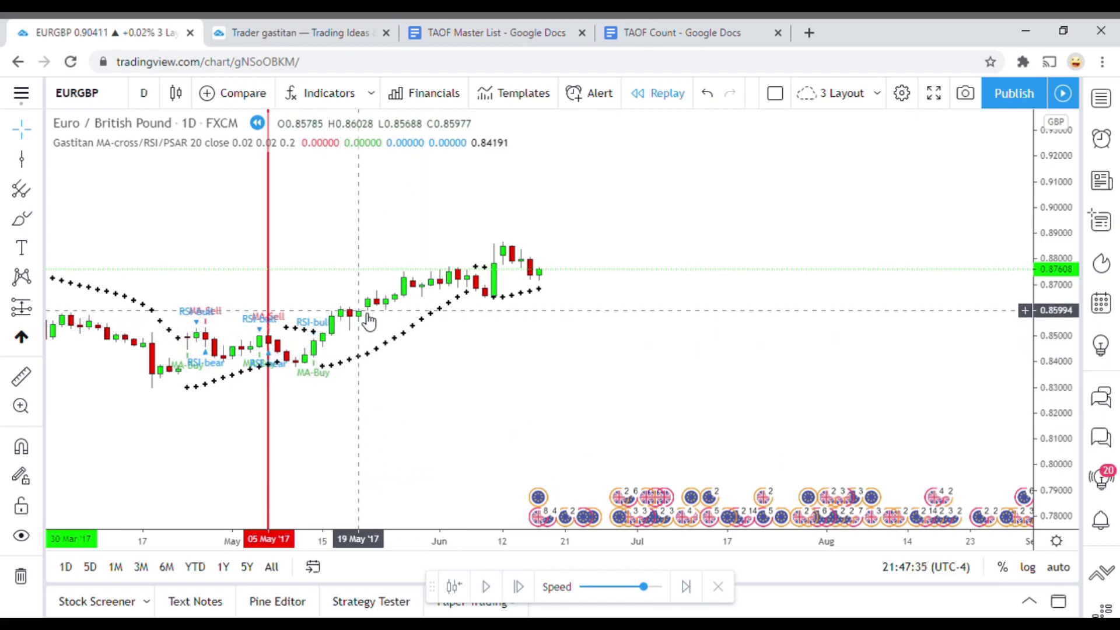
Continue the bar replay to 4 July 2017, pausing at 28 June, and check the 30 June sell signal
click(489, 588)
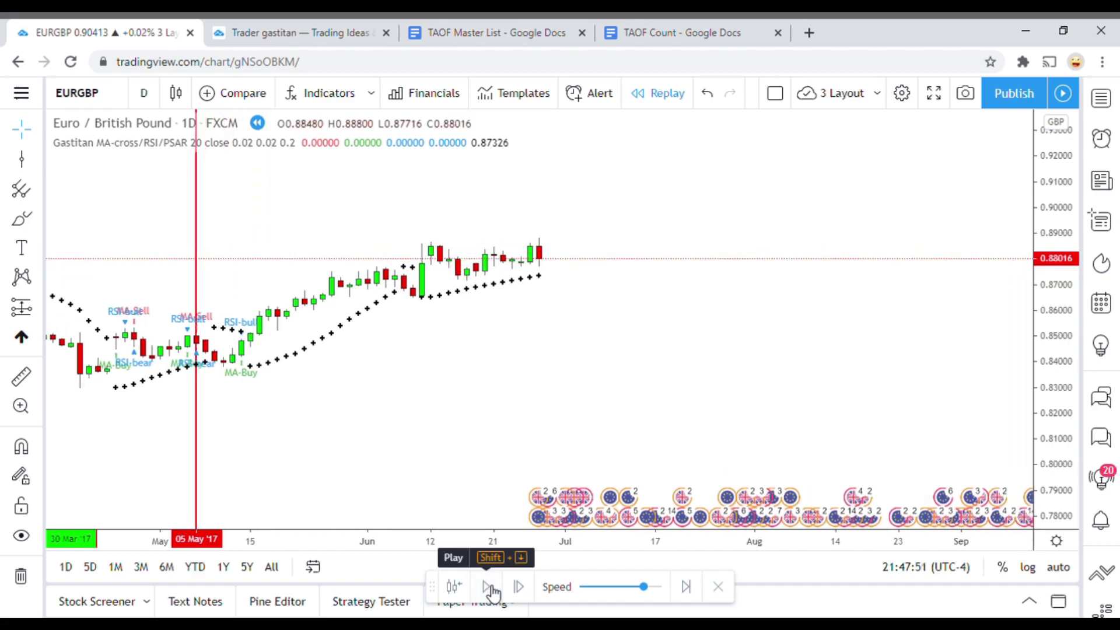
click(489, 587)
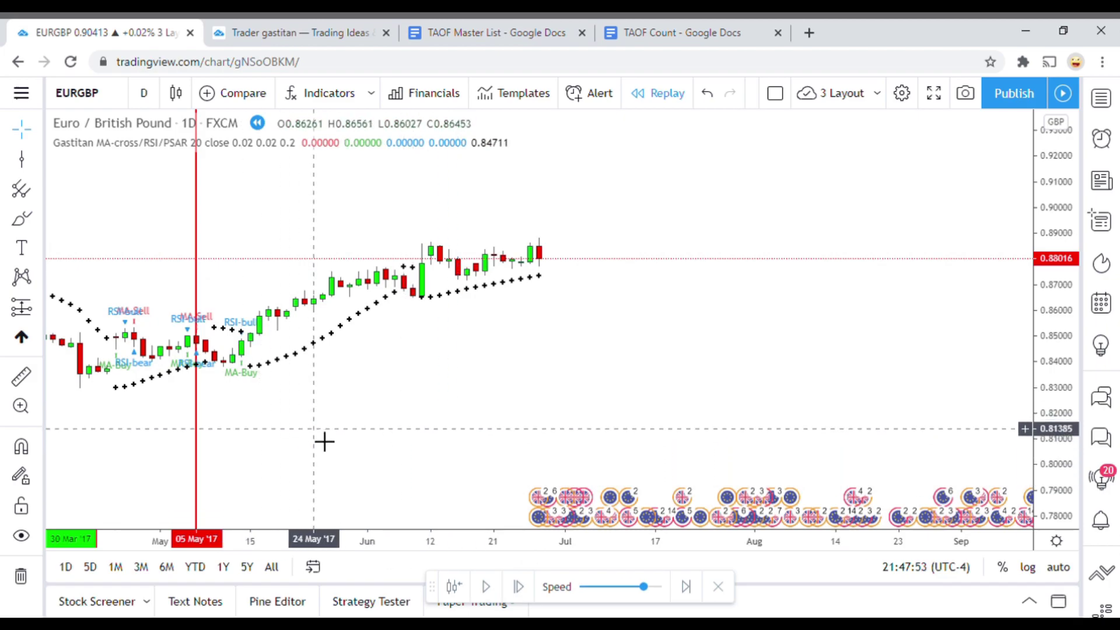
drag(339, 428, 372, 435)
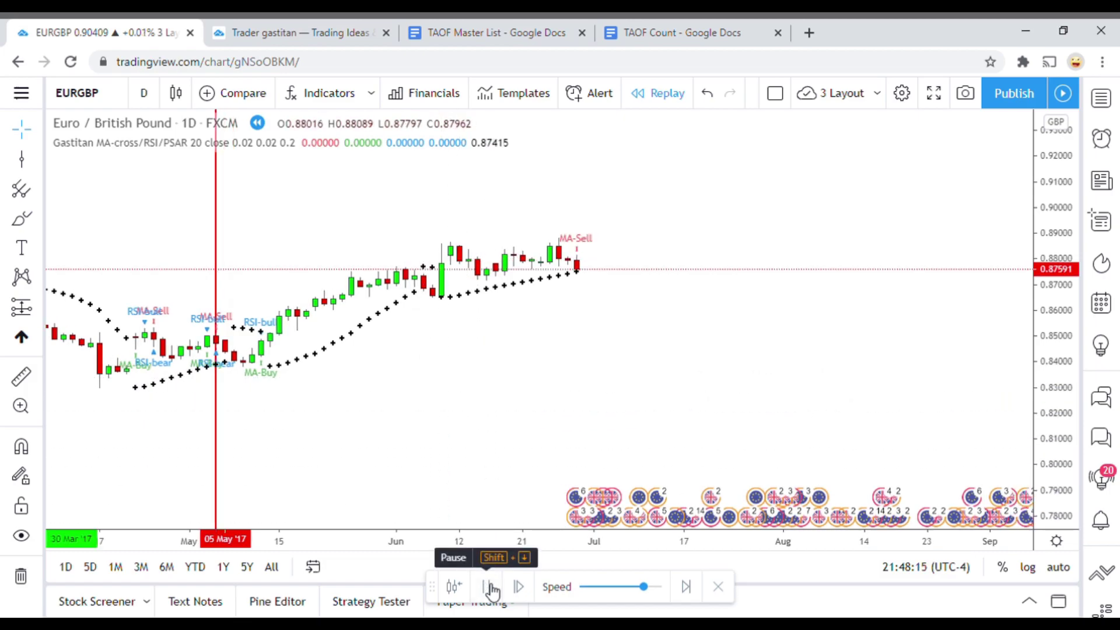
click(491, 588)
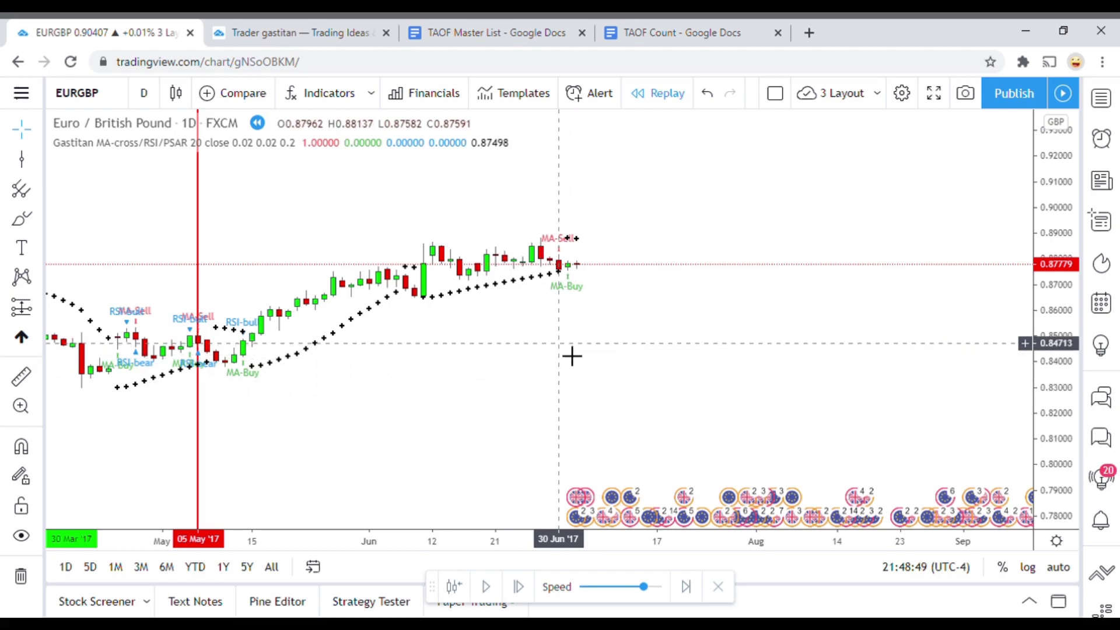
Continue the bar replay to 19 July 2017 to reveal the candles following the 14 July sell signal
click(489, 586)
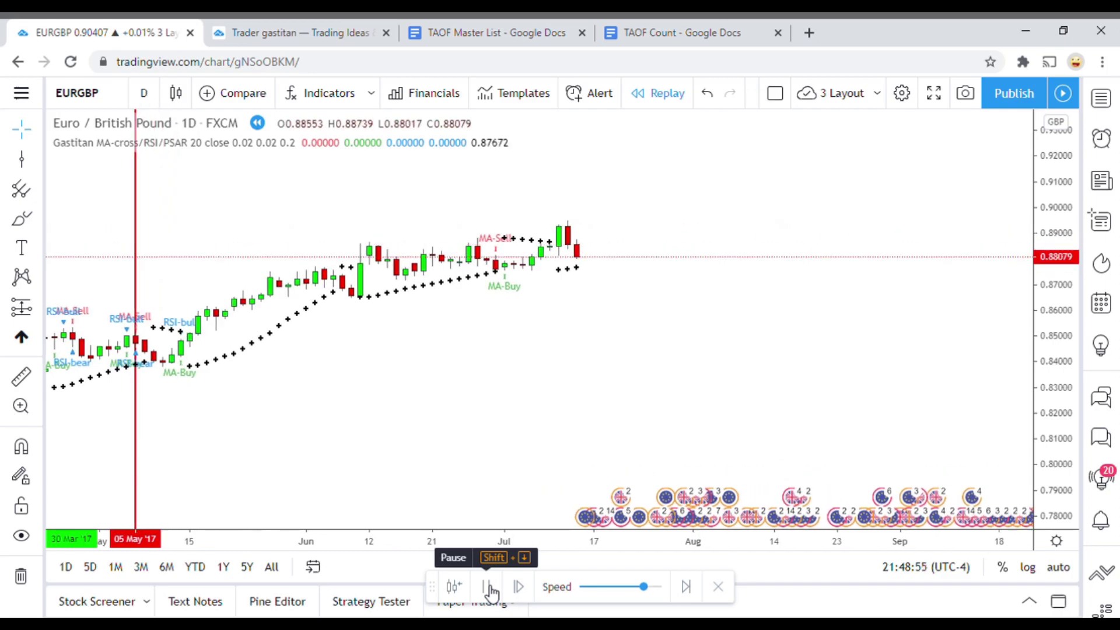
click(489, 587)
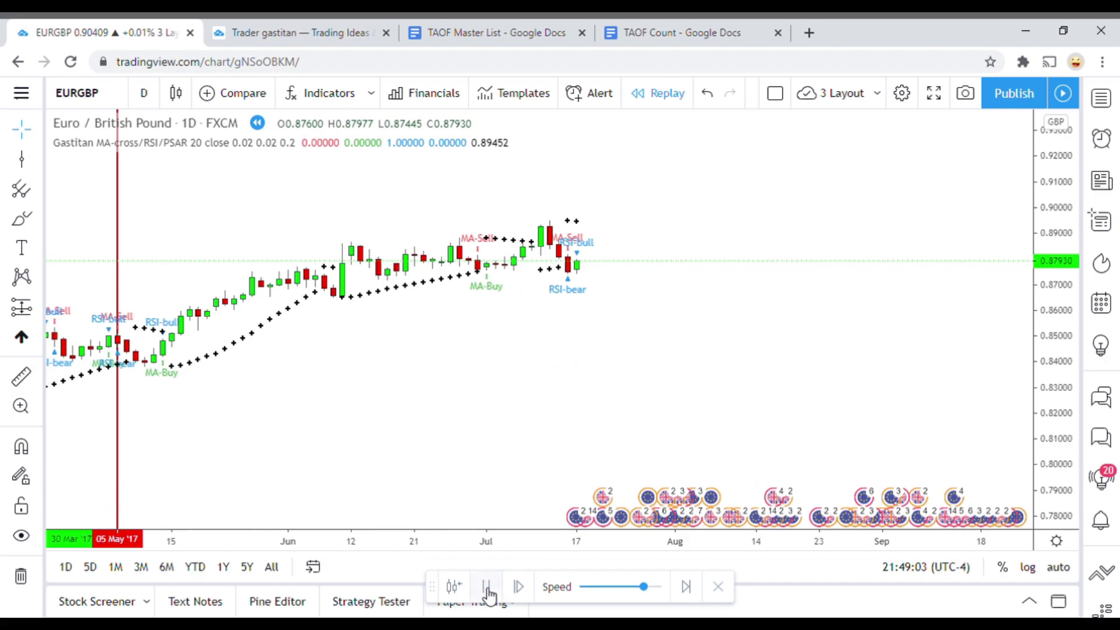
click(487, 588)
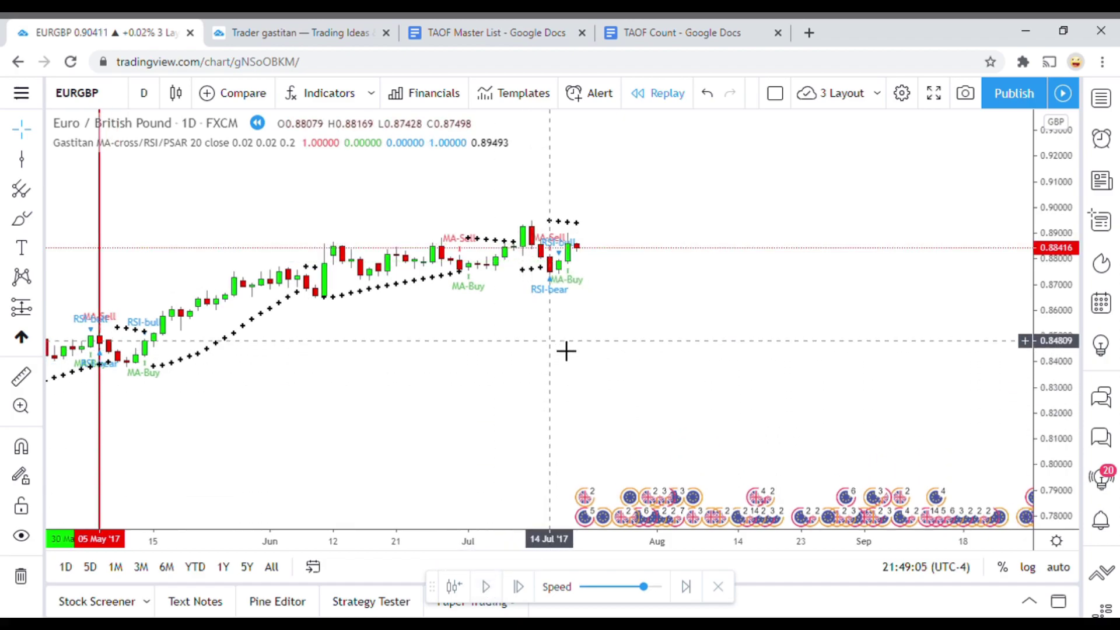
Measure the price rise following the 14 July 2017 sell signal, and mark that signal with a red vertical line
click(22, 378)
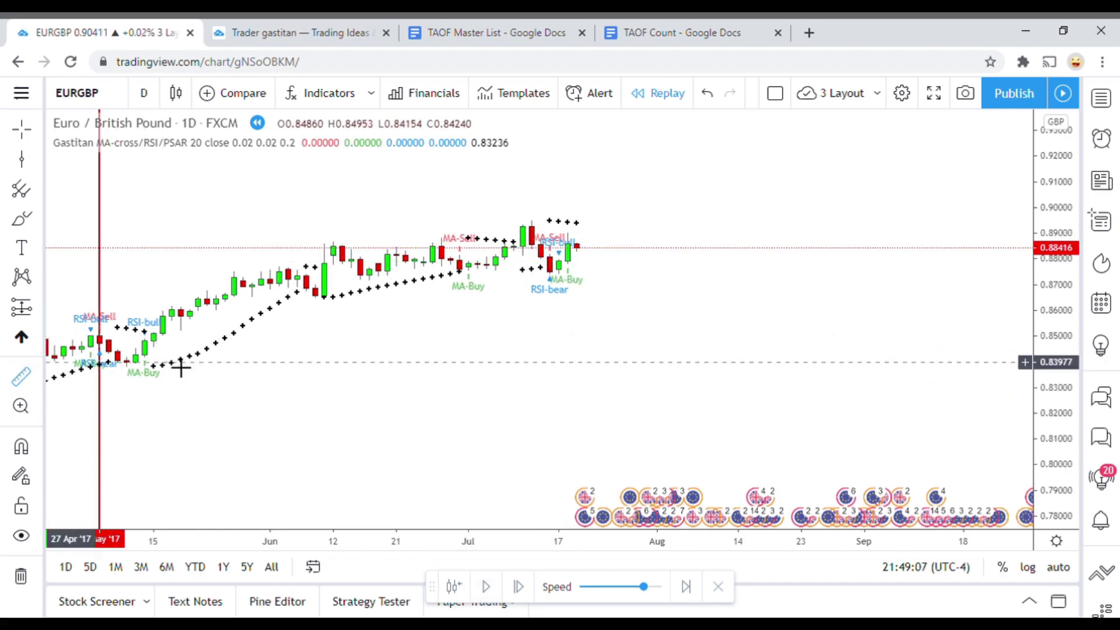
click(602, 270)
click(603, 240)
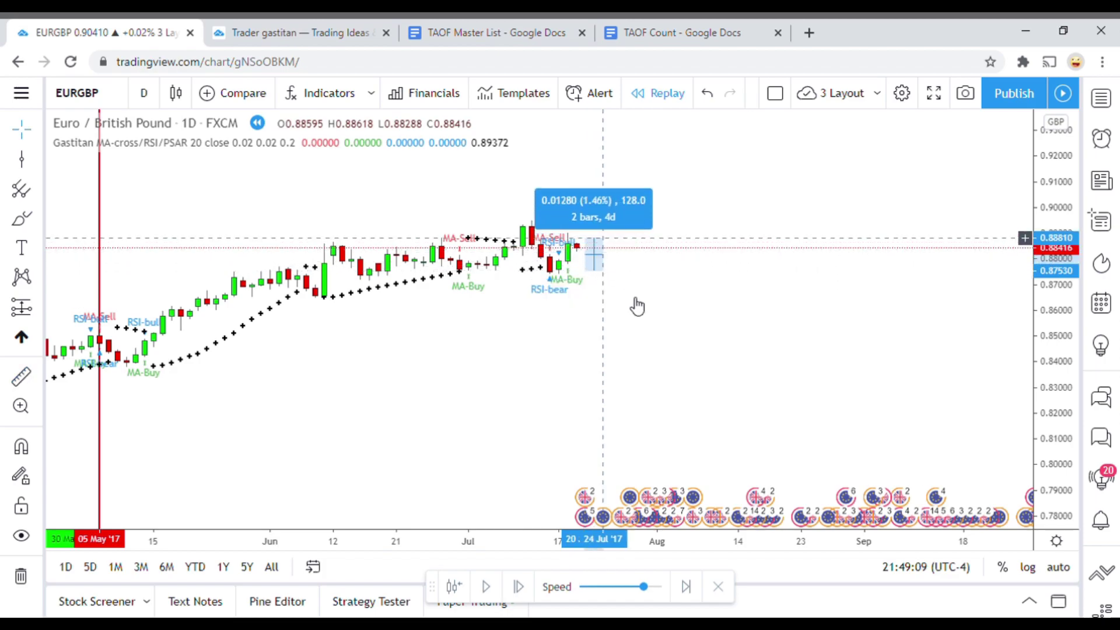
click(637, 306)
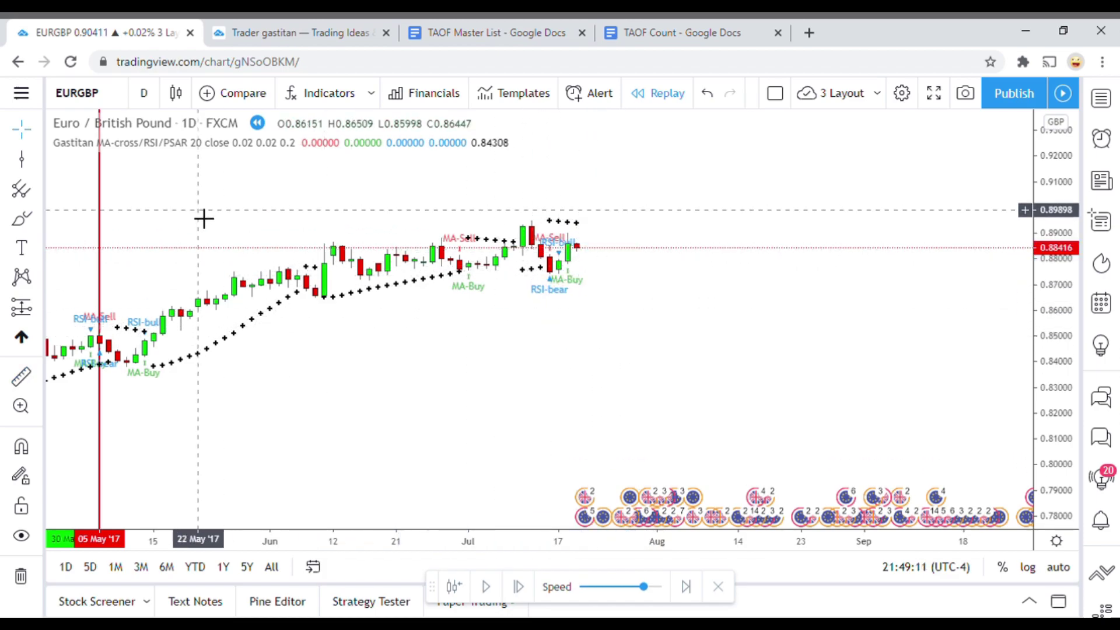
click(21, 159)
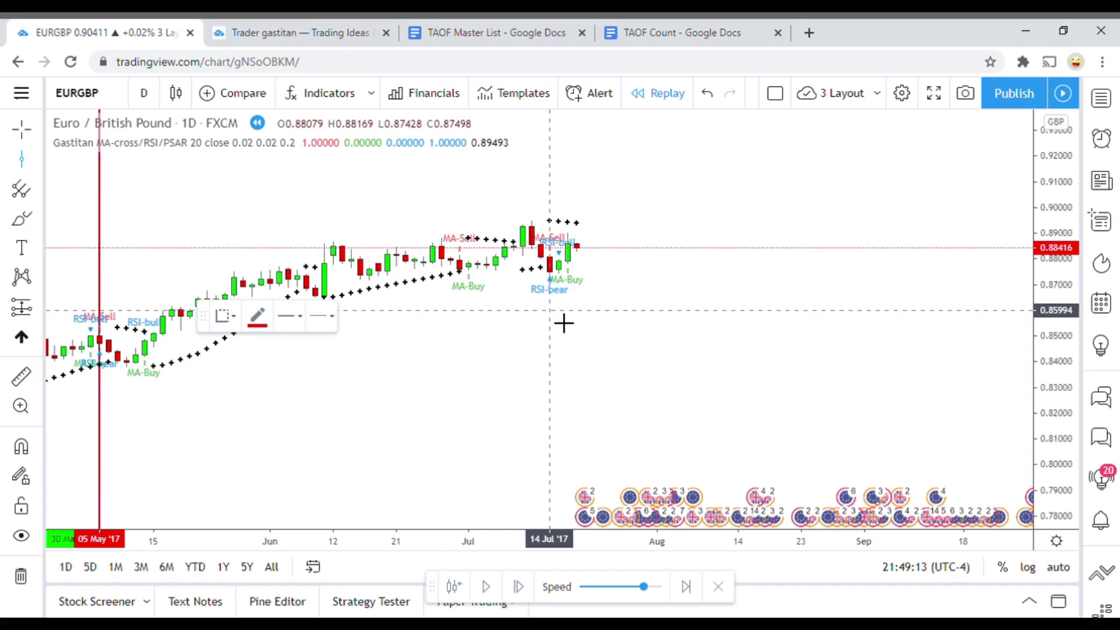
click(564, 323)
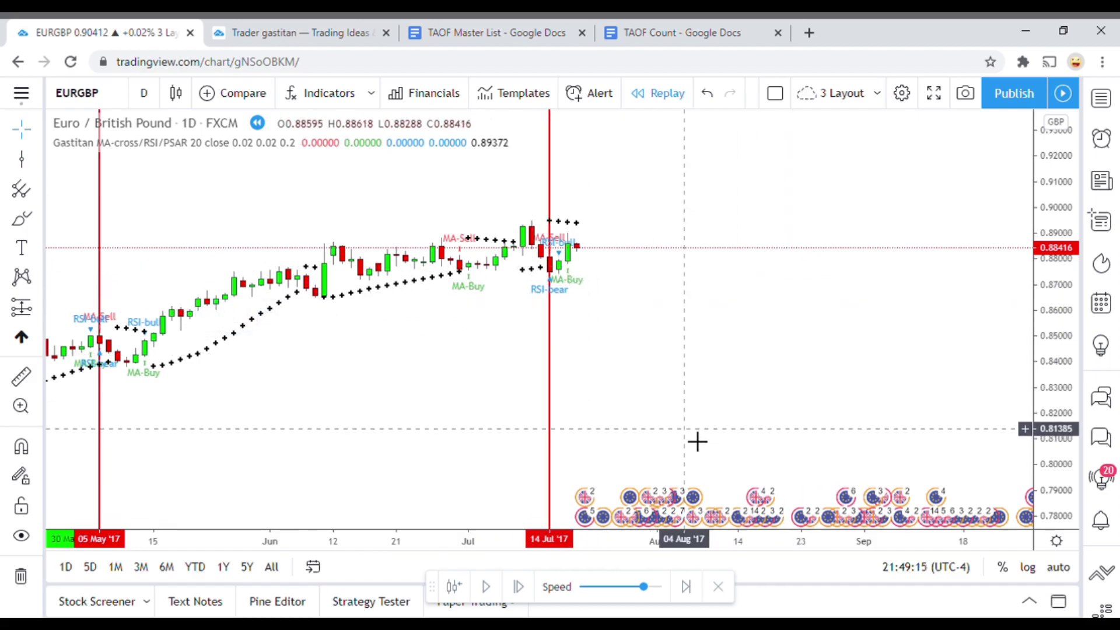
Continue the bar replay to 12 September 2017 to reveal the candles following the 8 September sell signal
click(489, 587)
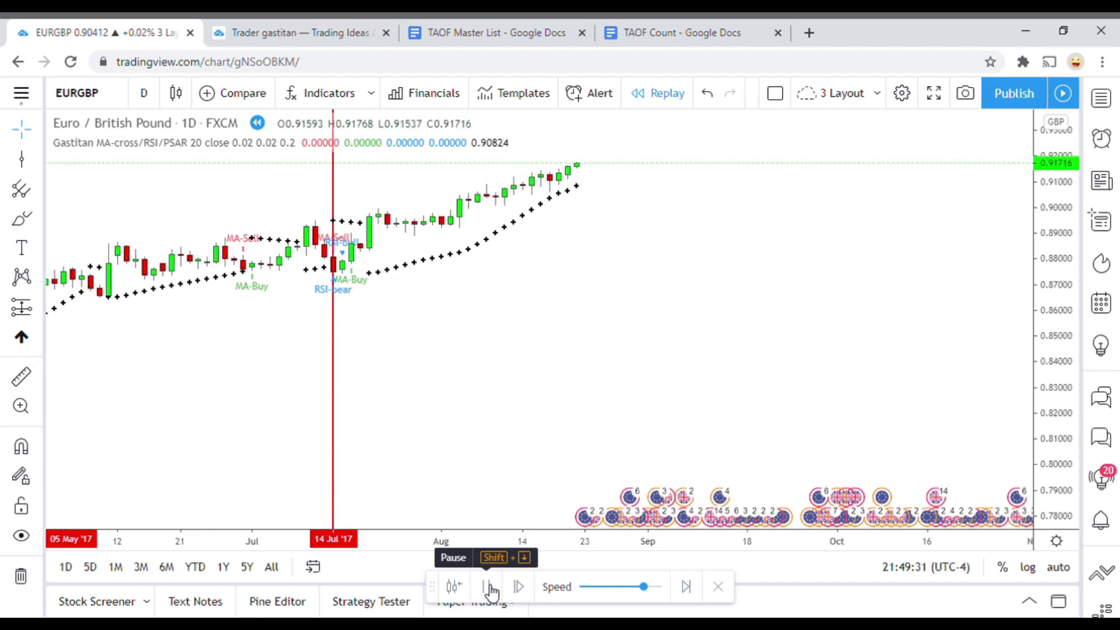
click(489, 587)
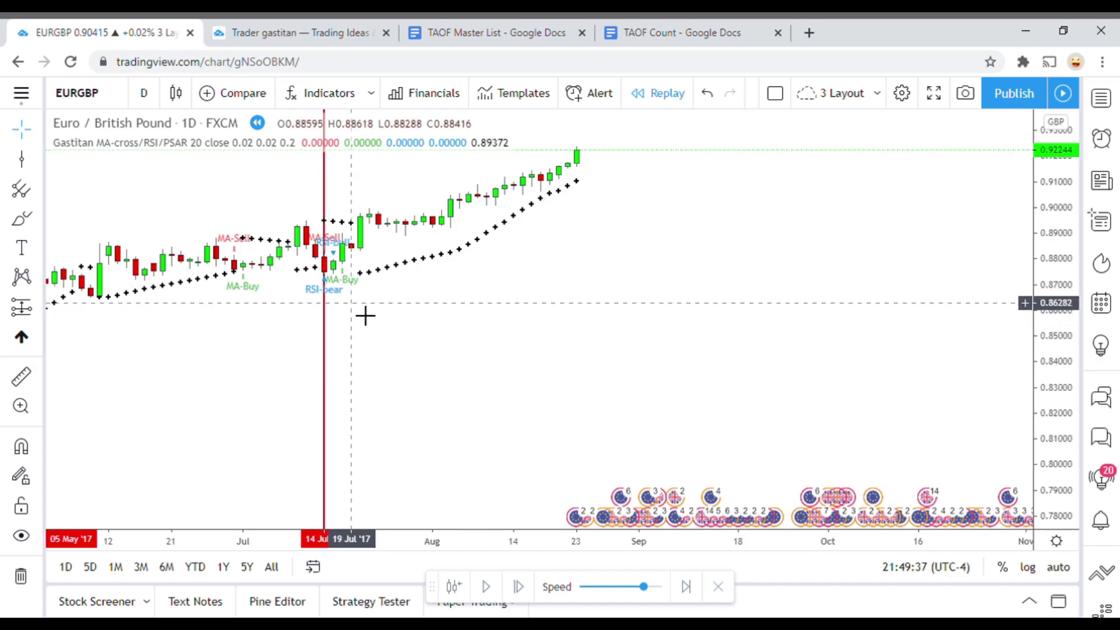
drag(530, 299, 533, 360)
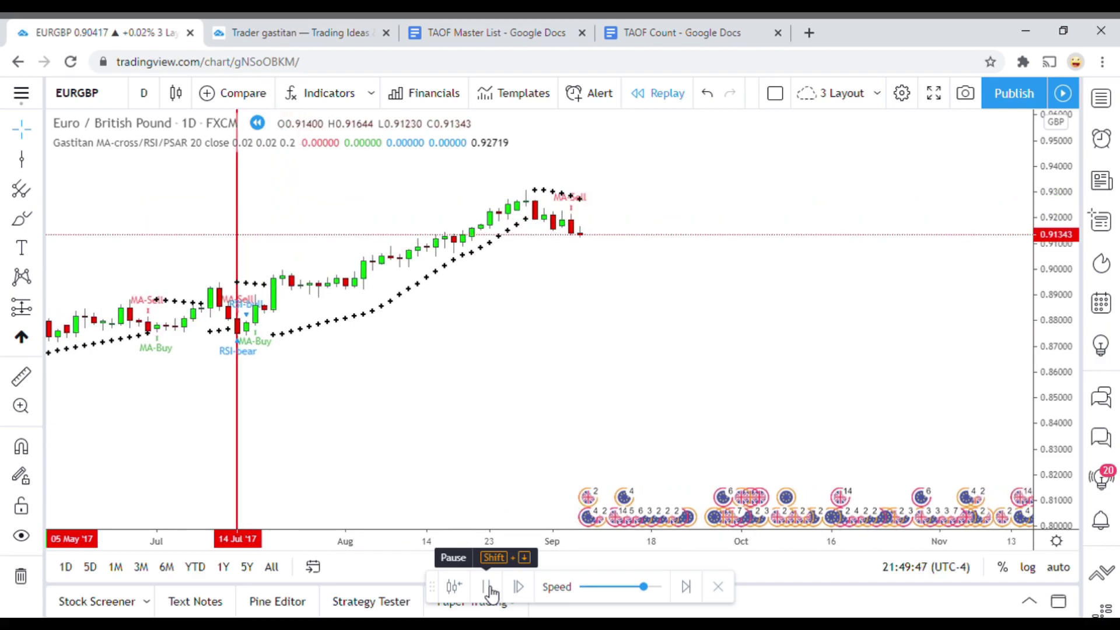
click(489, 587)
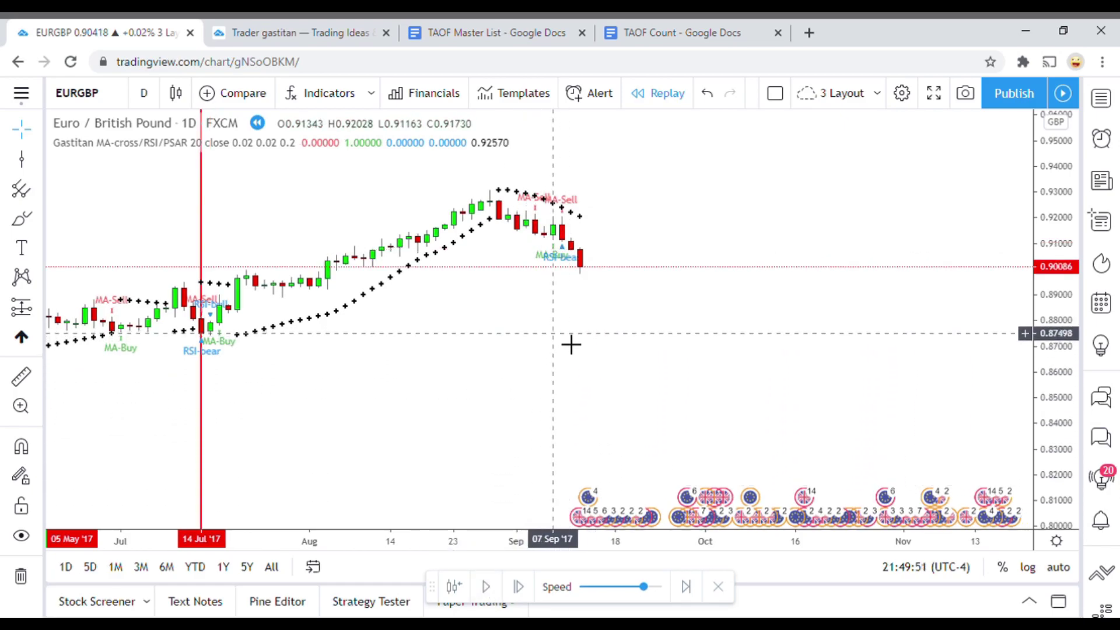
Mark the sell signal with a vertical line at 8 September 2017, and colour the line green
click(21, 162)
click(561, 315)
click(257, 315)
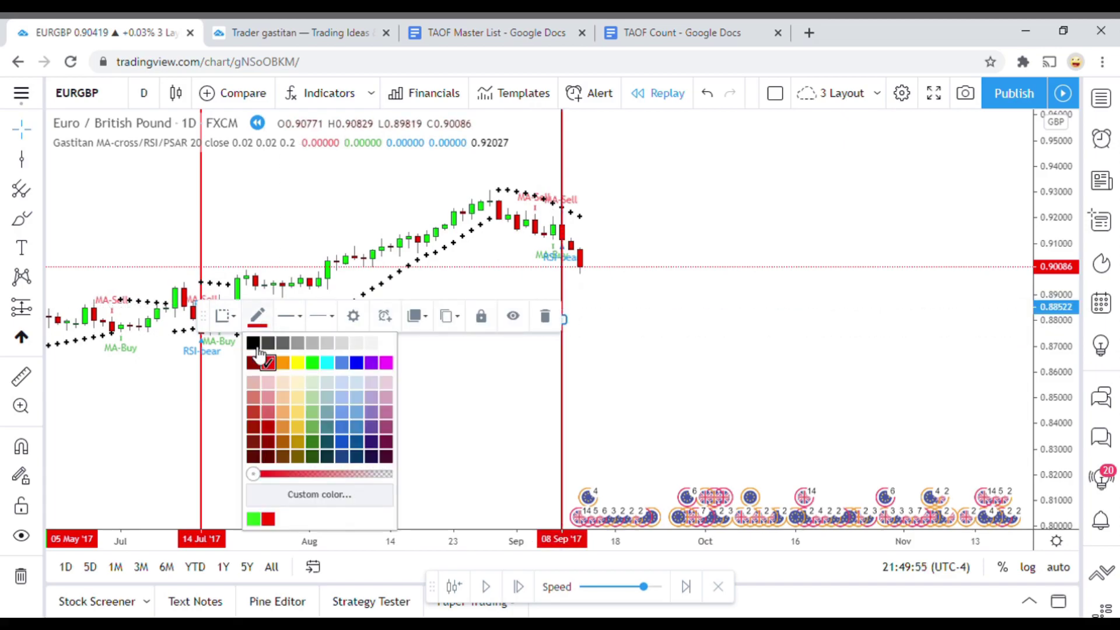
click(311, 364)
click(478, 373)
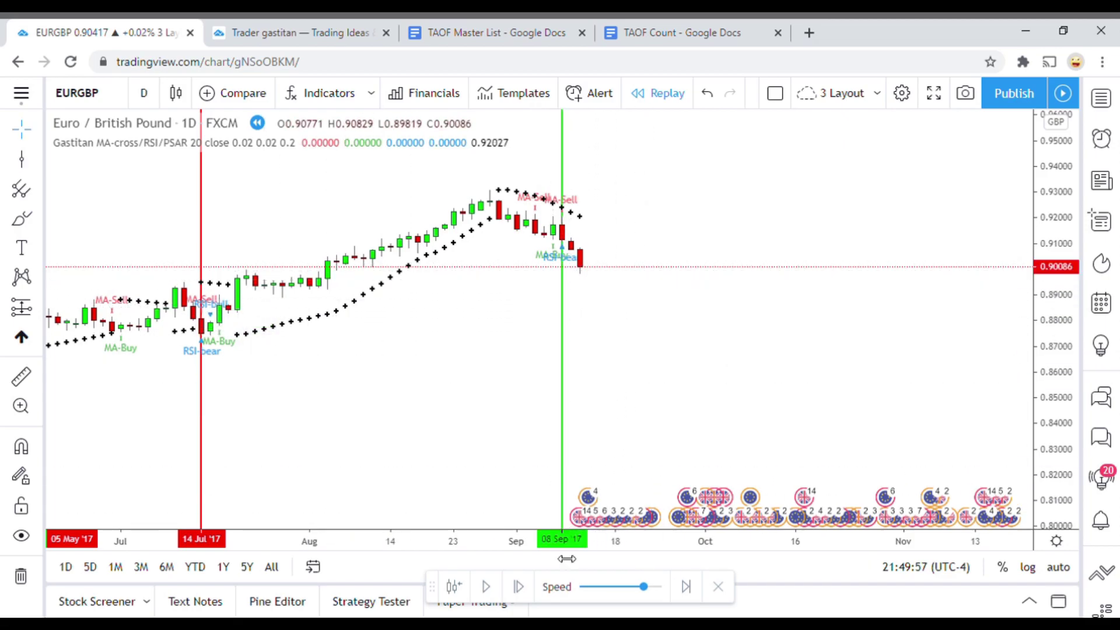
Continue the bar replay to 16 October 2017 to reveal the candles following the 5 October buy signal
click(489, 588)
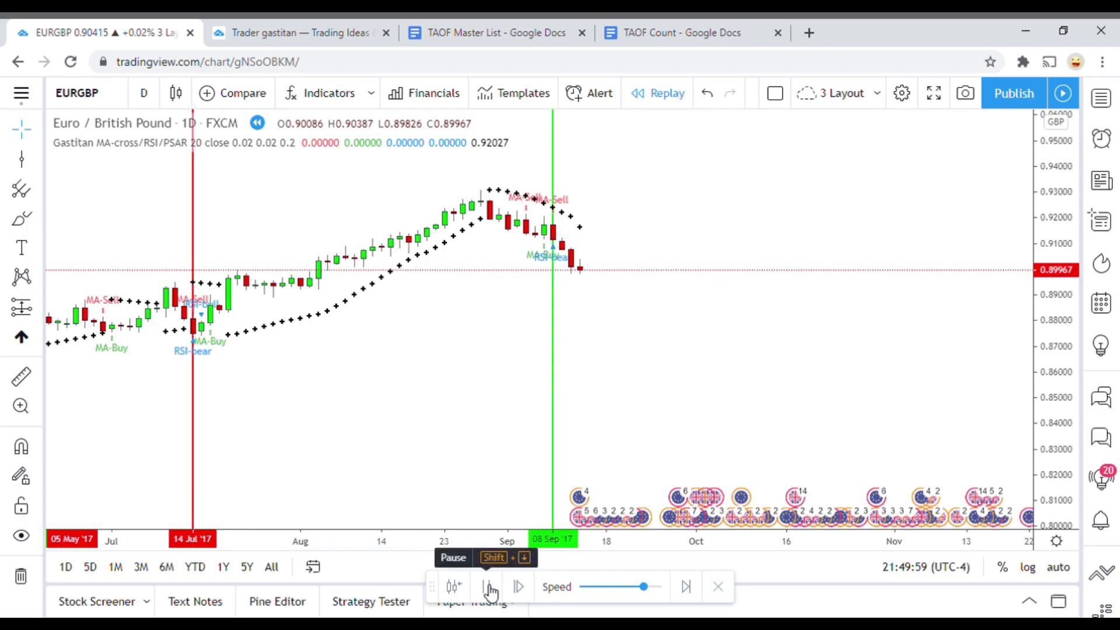
click(489, 588)
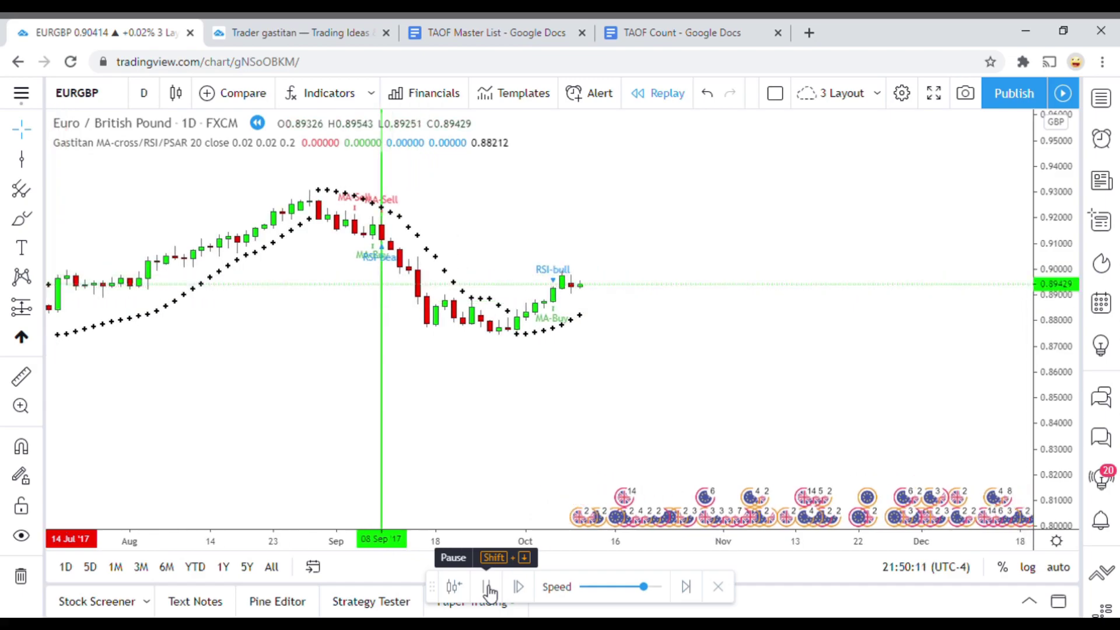
click(488, 587)
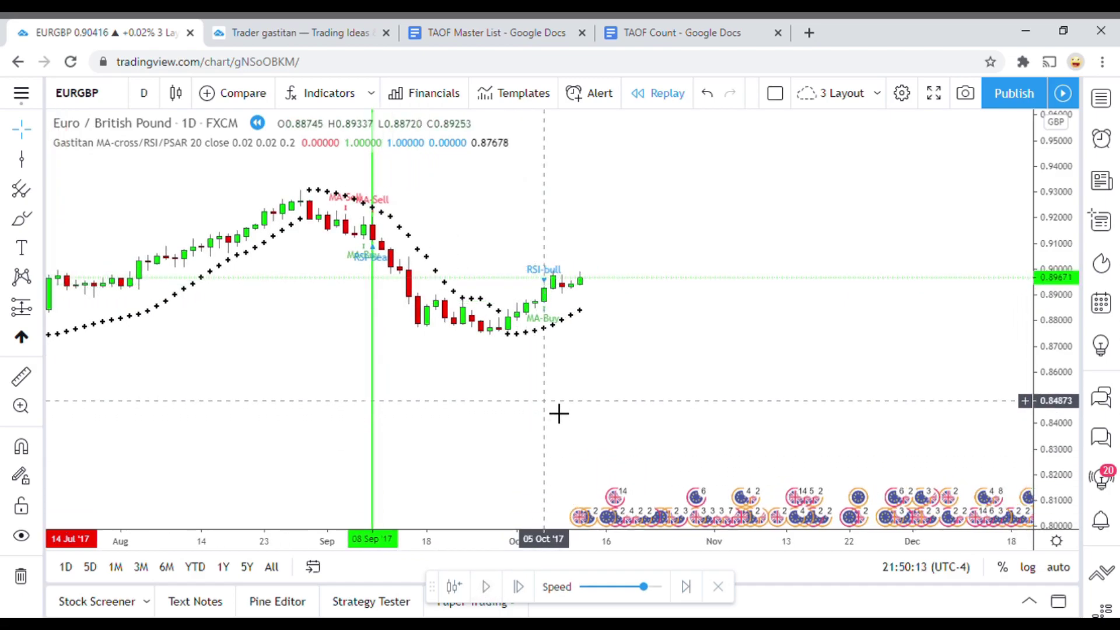
click(491, 590)
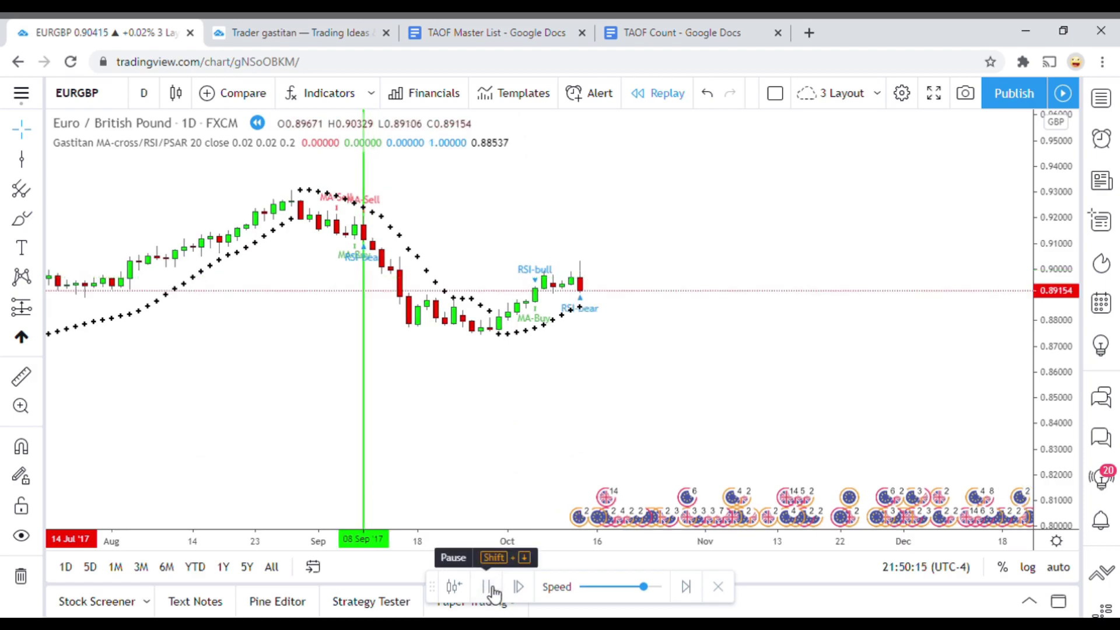
click(491, 591)
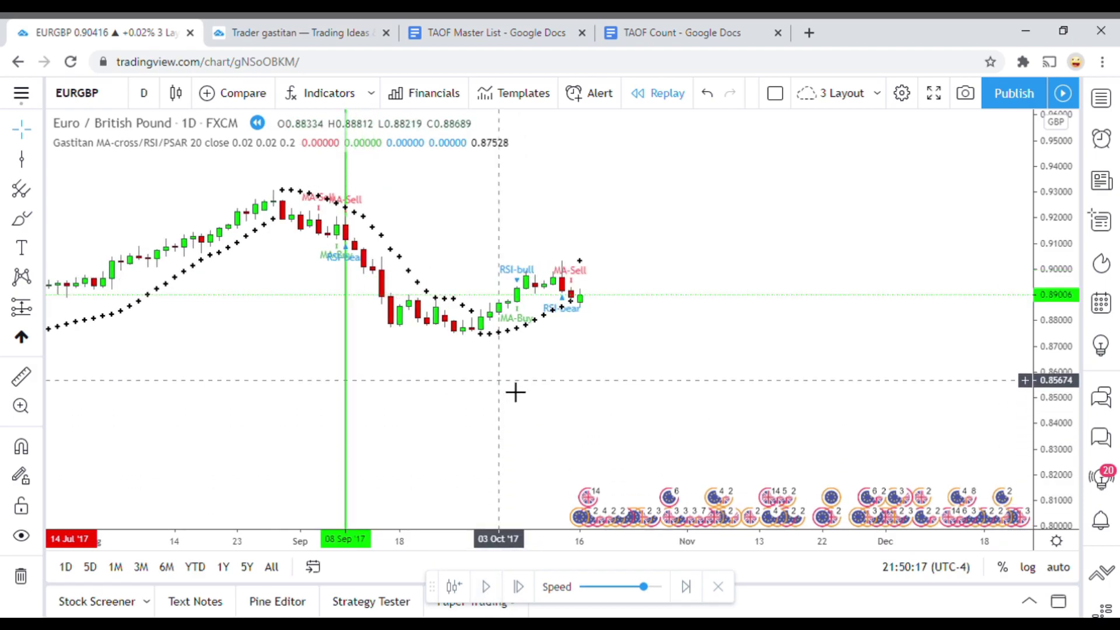
Measure the price rise following the 5 October 2017 buy signal, and mark that signal with a green vertical line
drag(530, 380, 531, 409)
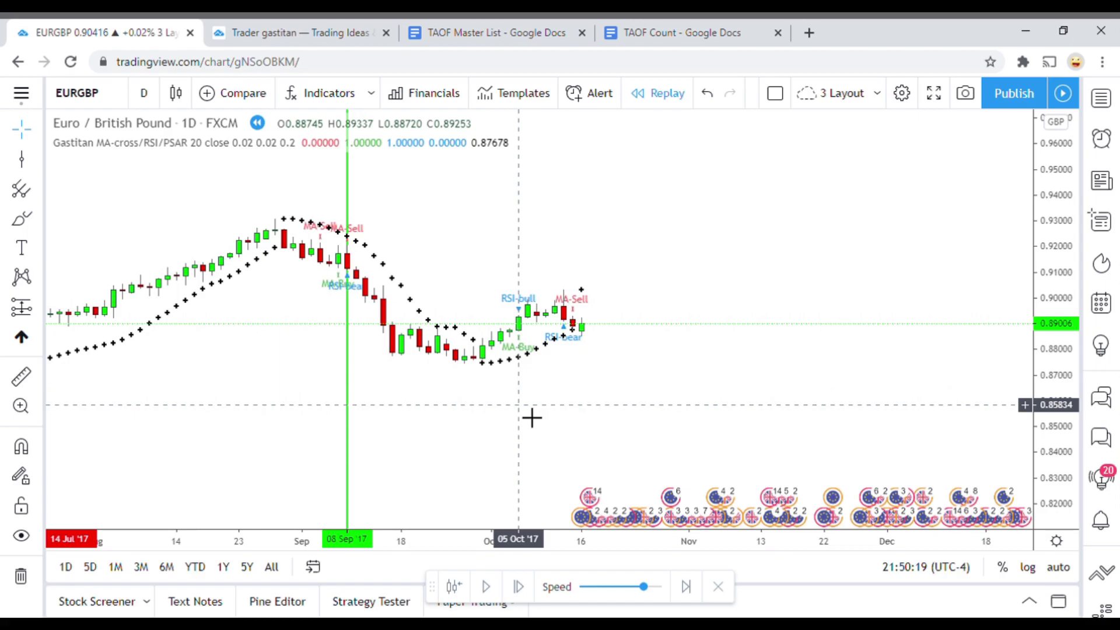
click(22, 378)
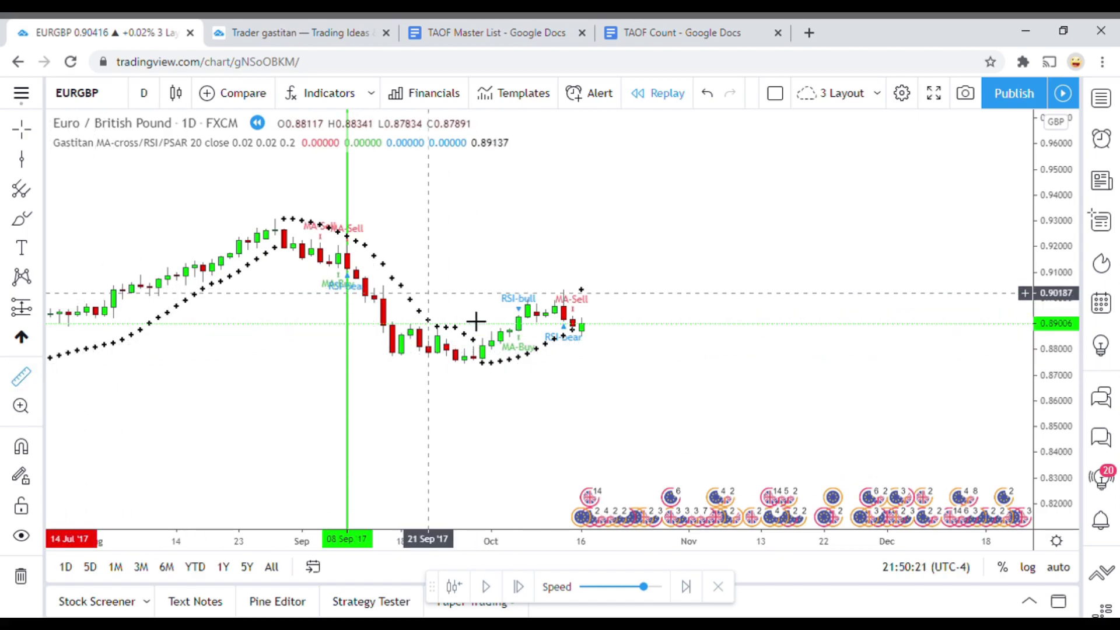
click(514, 330)
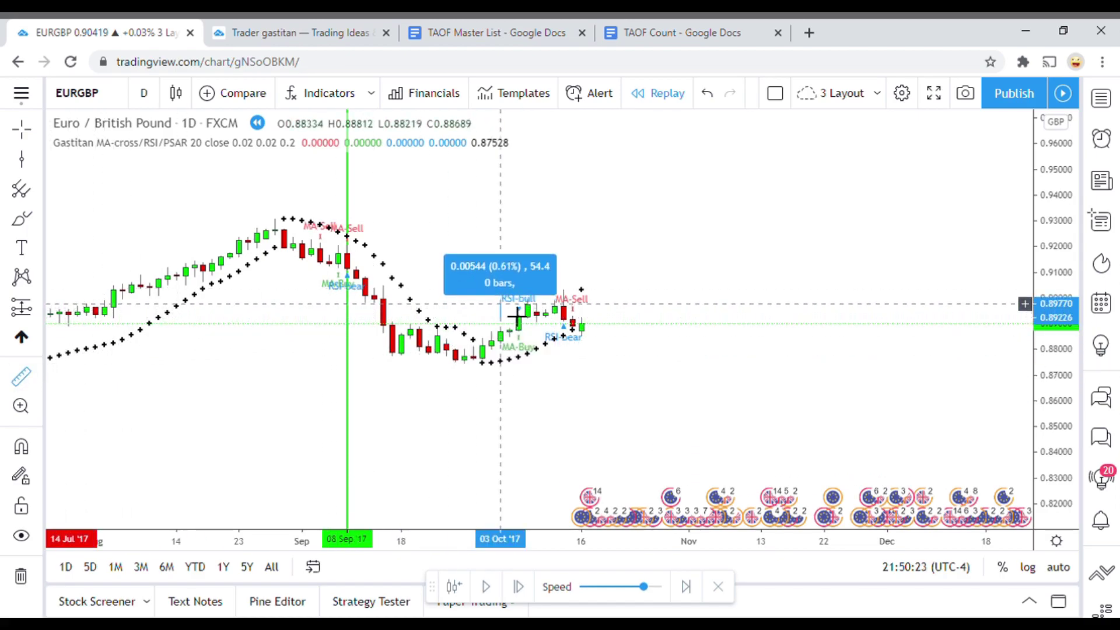
click(516, 317)
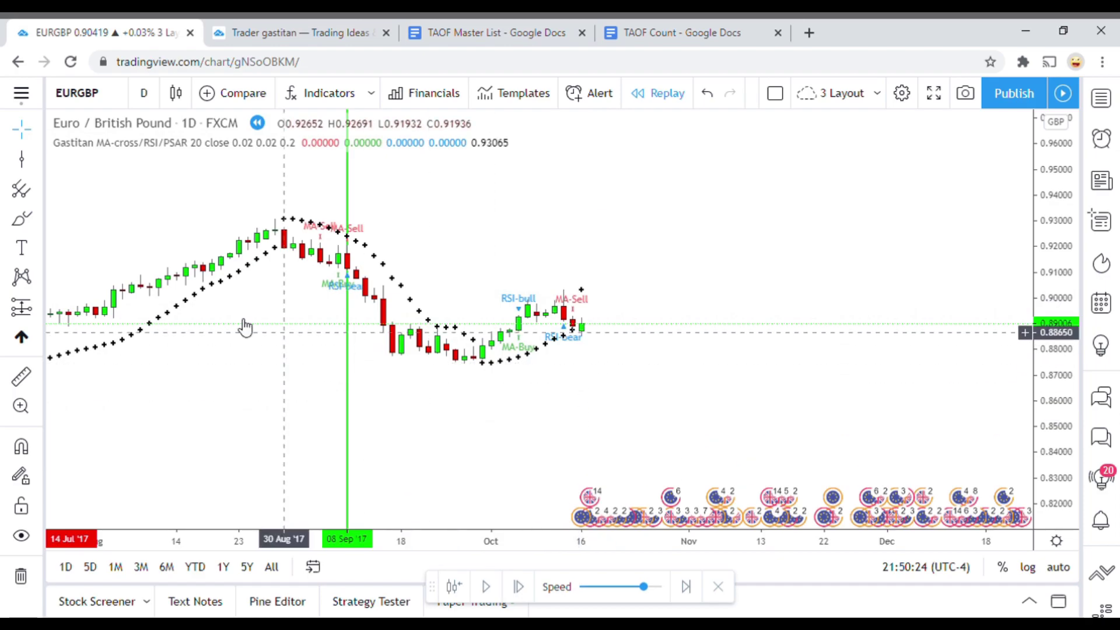
click(24, 159)
click(519, 379)
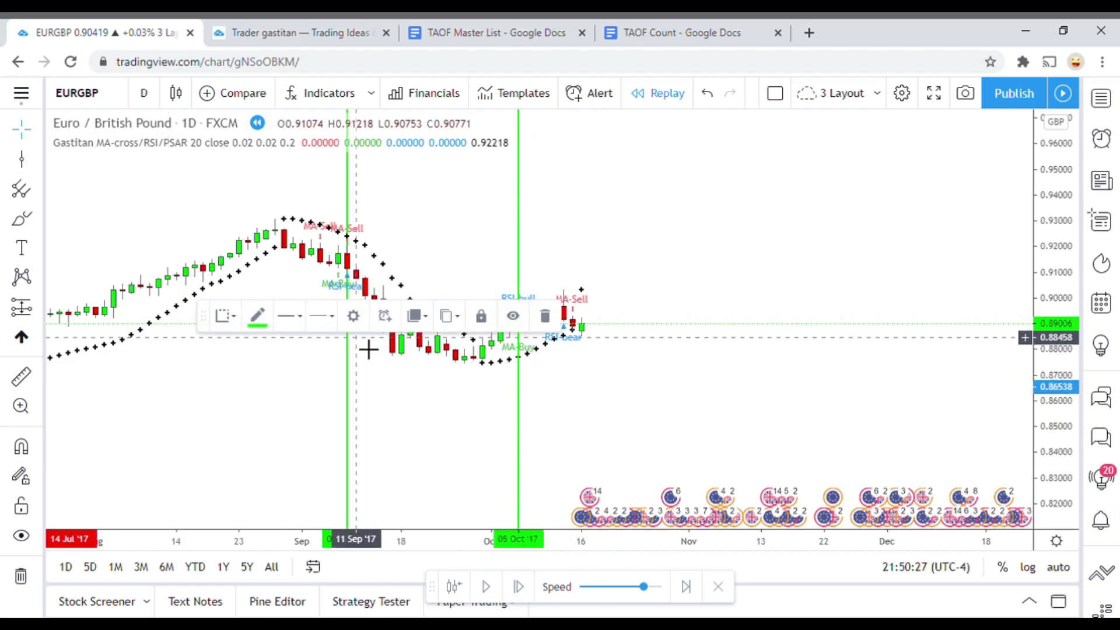
click(815, 421)
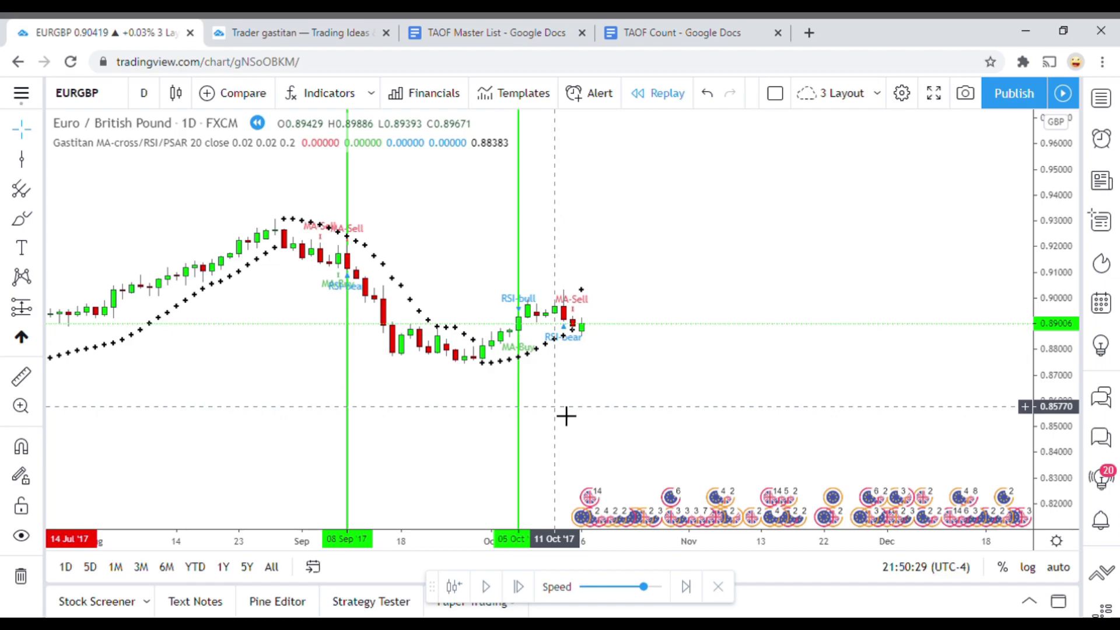
Continue the bar replay to 31 October 2017 to reveal the candles following the 24 October buy signal
key(shift+Right)
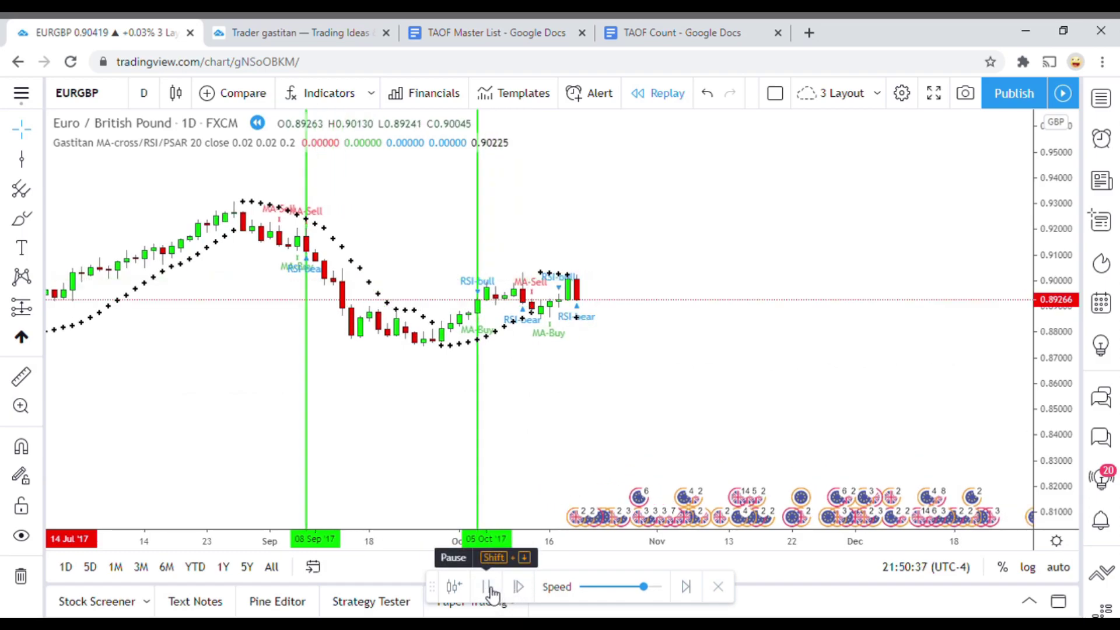
click(489, 587)
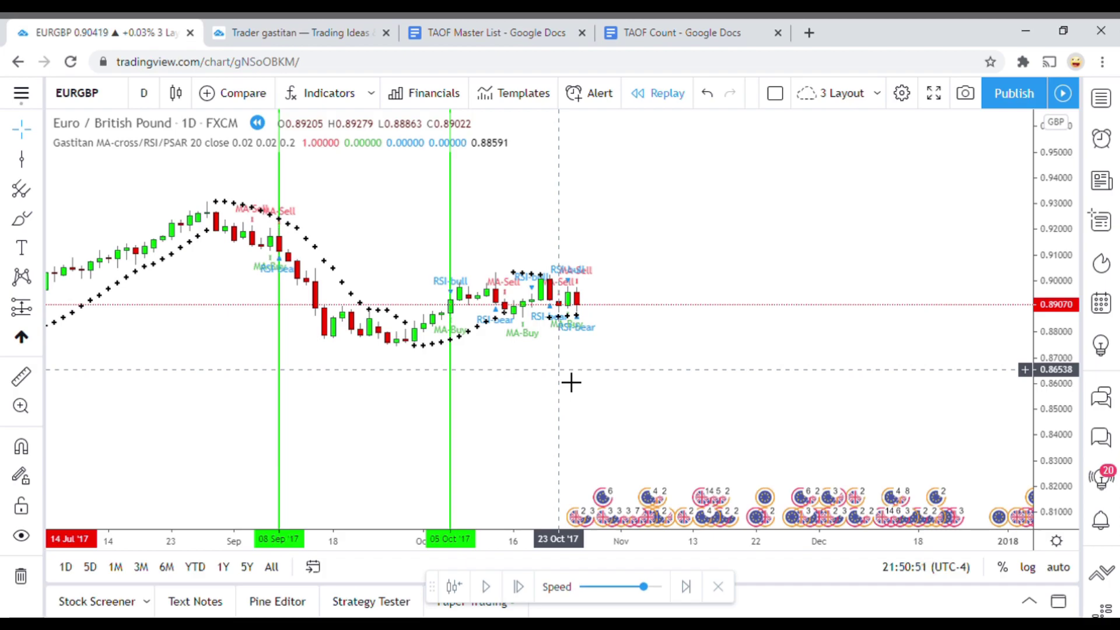
scroll(525, 408, up, 3)
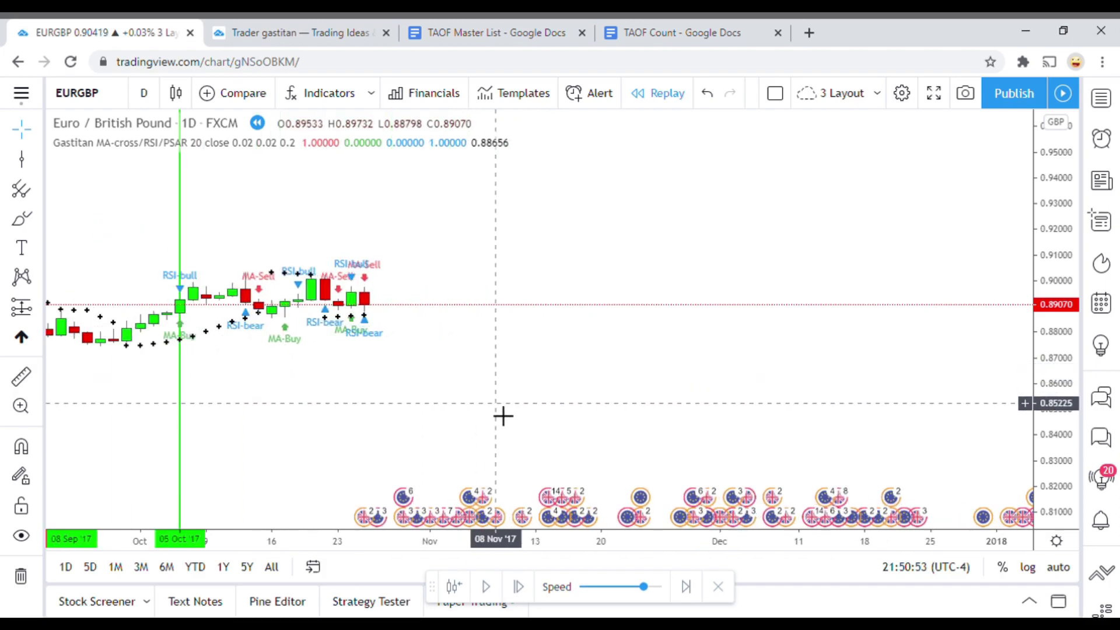
drag(502, 418, 684, 468)
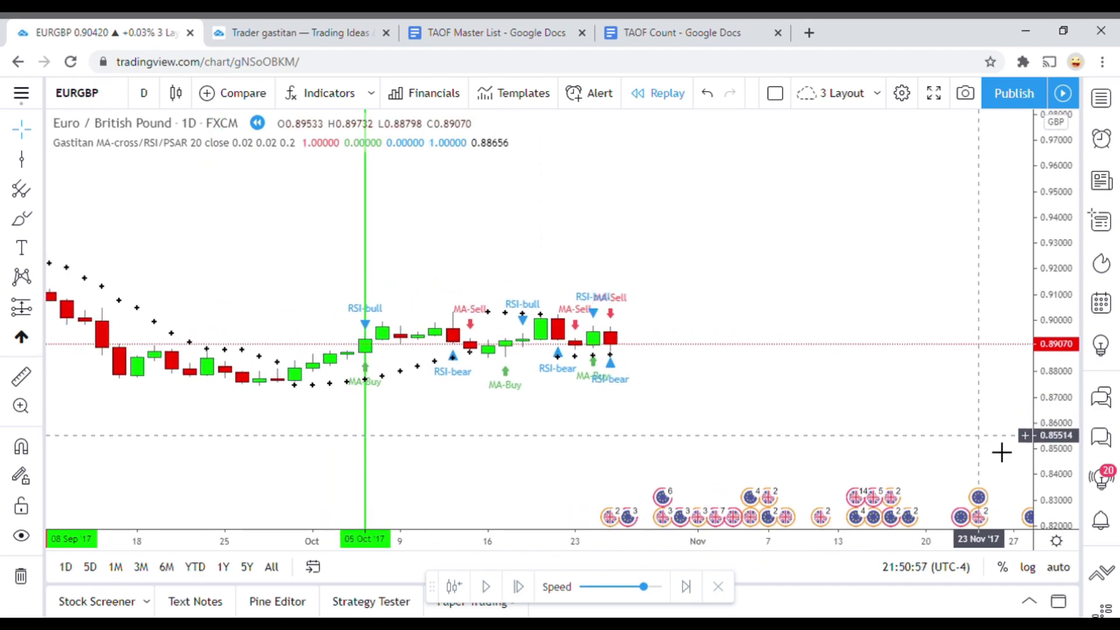
drag(1059, 414, 1067, 379)
drag(822, 449, 706, 428)
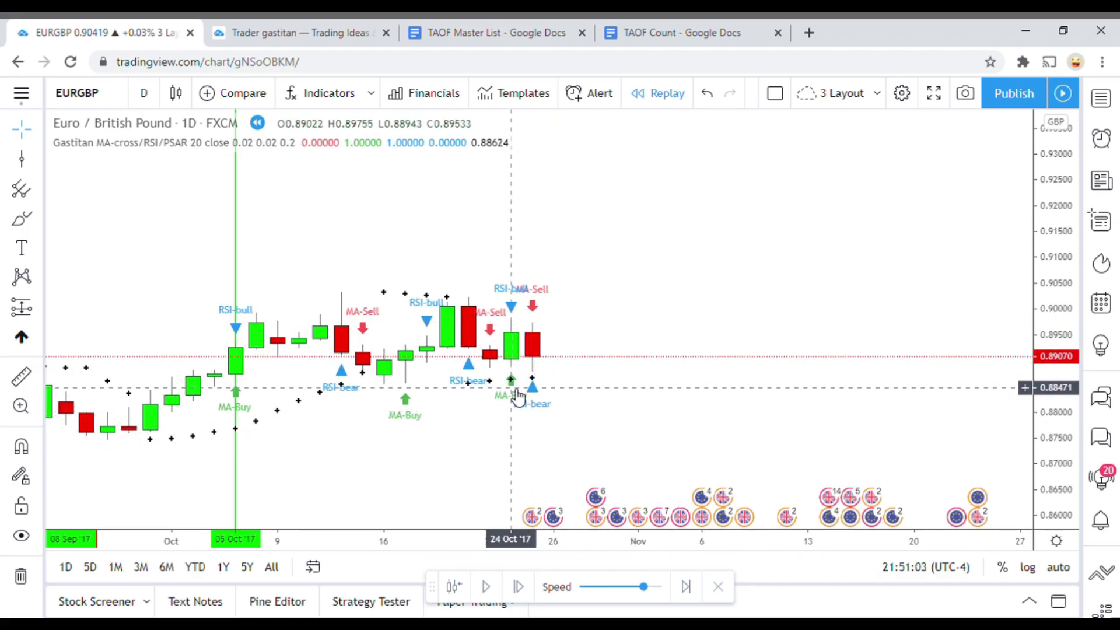
scroll(704, 455, down, 2)
scroll(723, 438, right, 3)
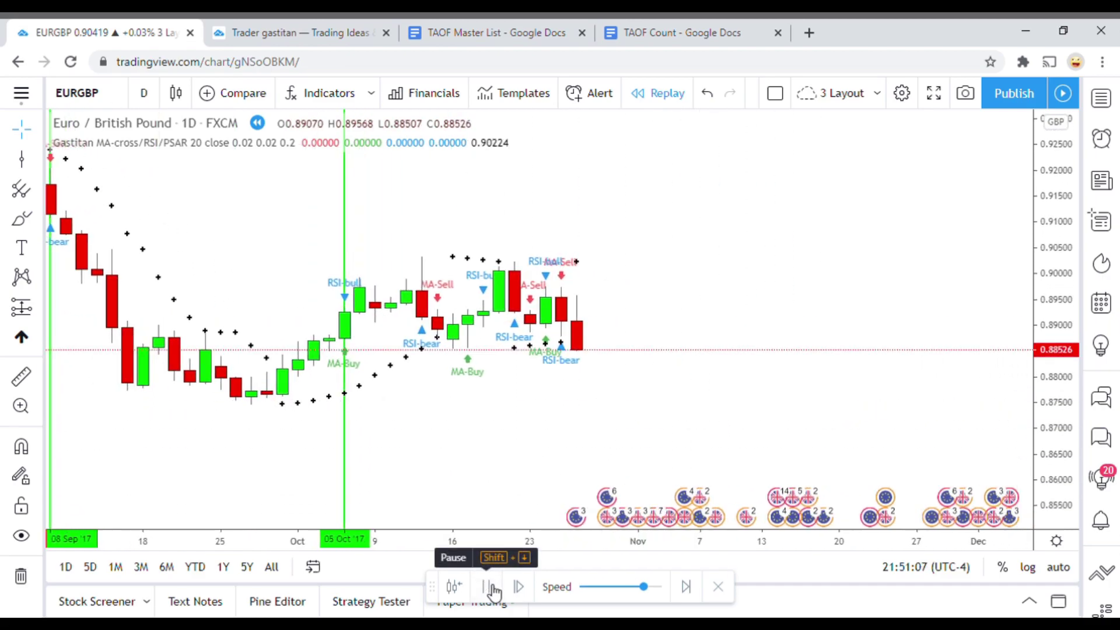
click(488, 586)
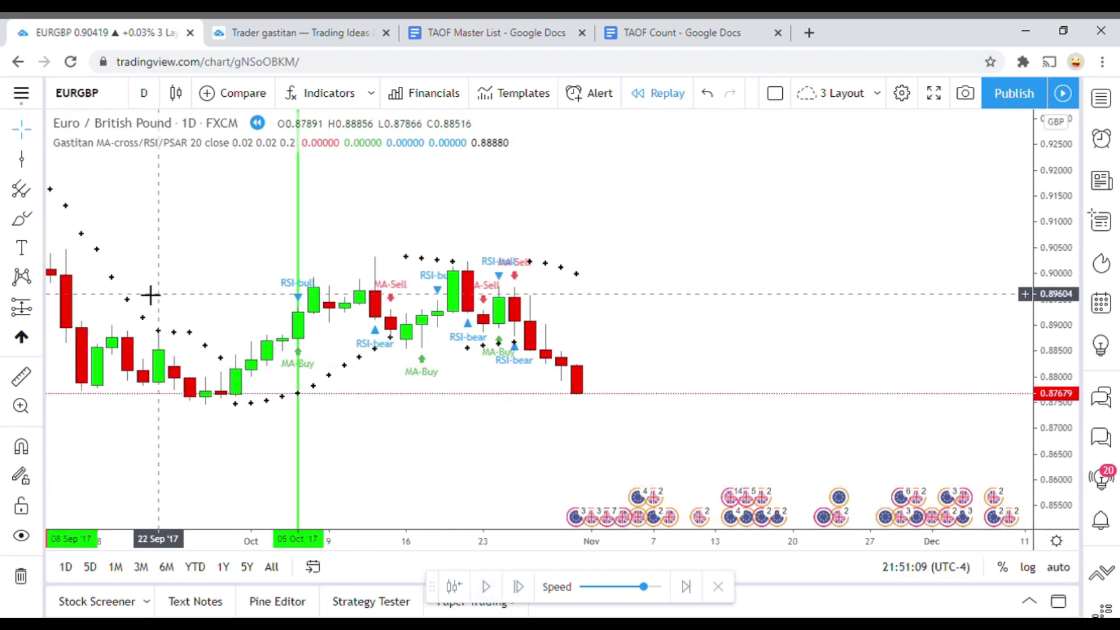
Mark the buy signal with a vertical line at 24 October 2017, and colour the line red
click(21, 158)
click(501, 427)
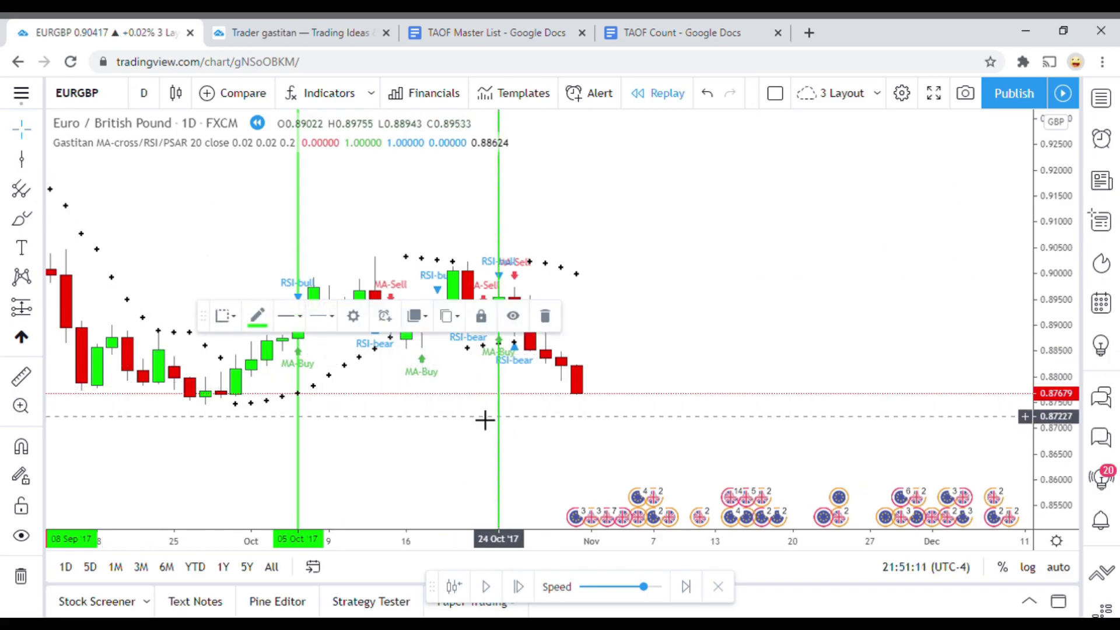
click(257, 315)
click(271, 366)
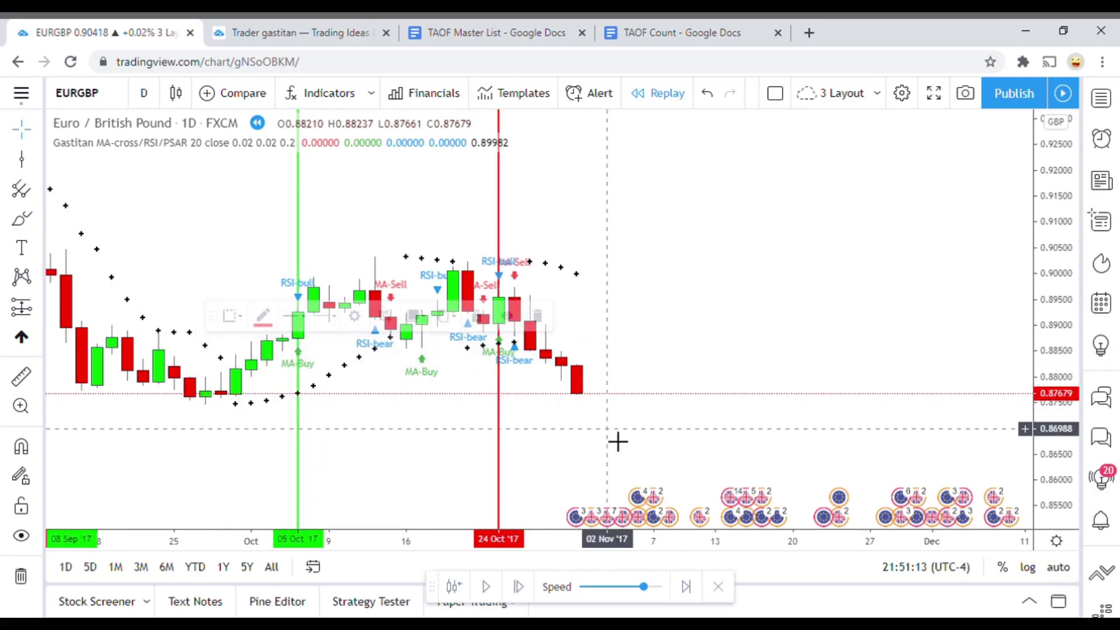
Continue the bar replay to 16 November 2017 to reveal the candles following the 13 November buy signal
scroll(618, 443, down, 3)
drag(875, 460, 792, 417)
drag(1055, 226, 1055, 257)
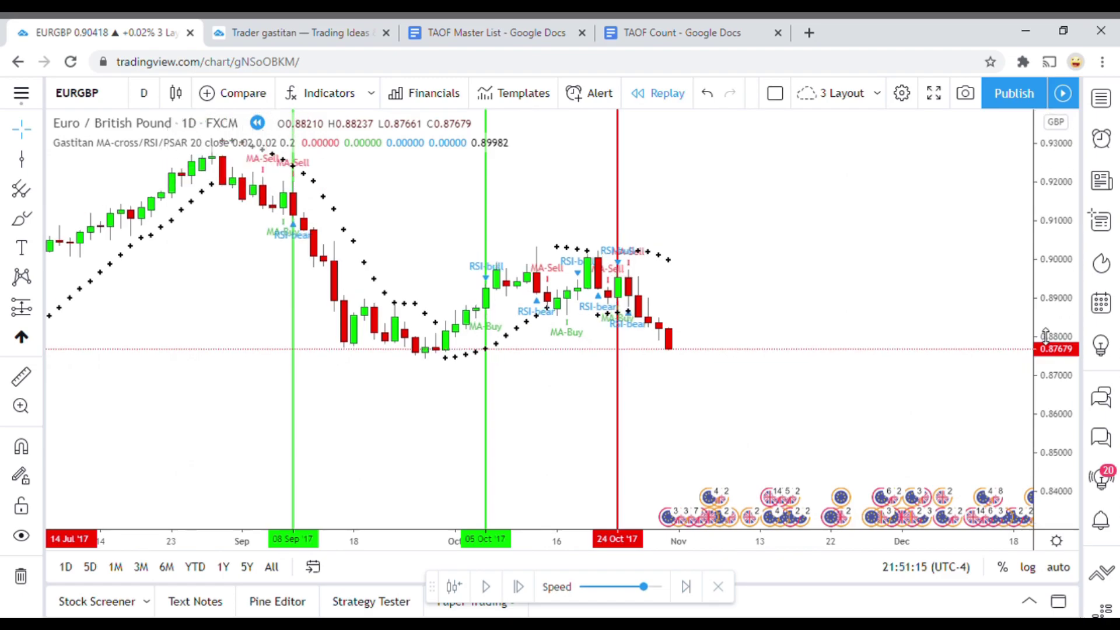
scroll(757, 450, right, 2)
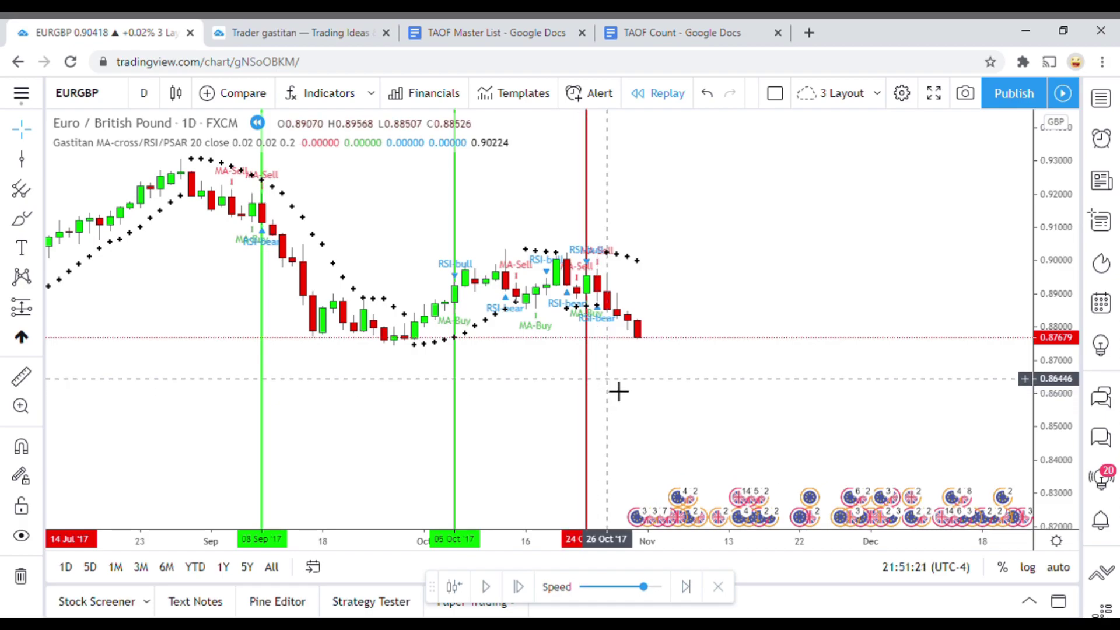
click(488, 586)
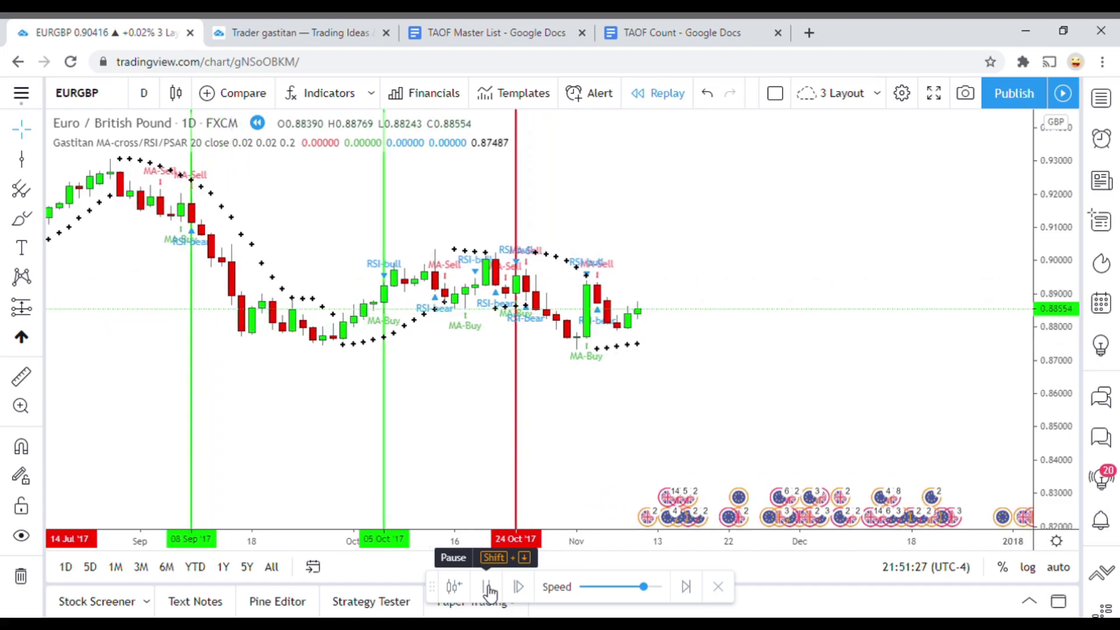
click(488, 586)
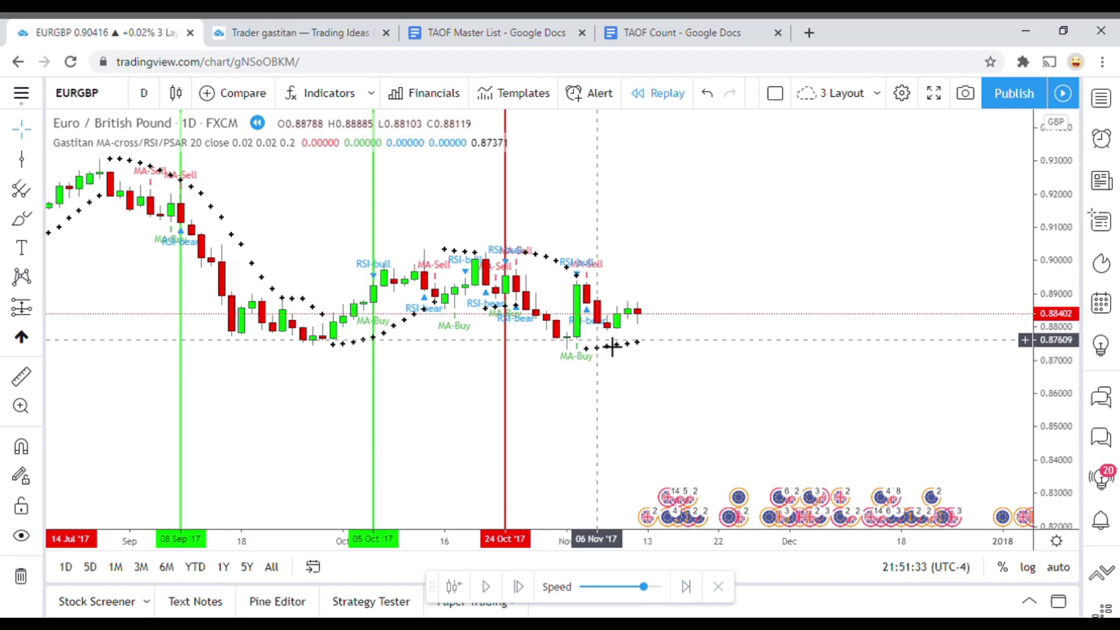
click(488, 586)
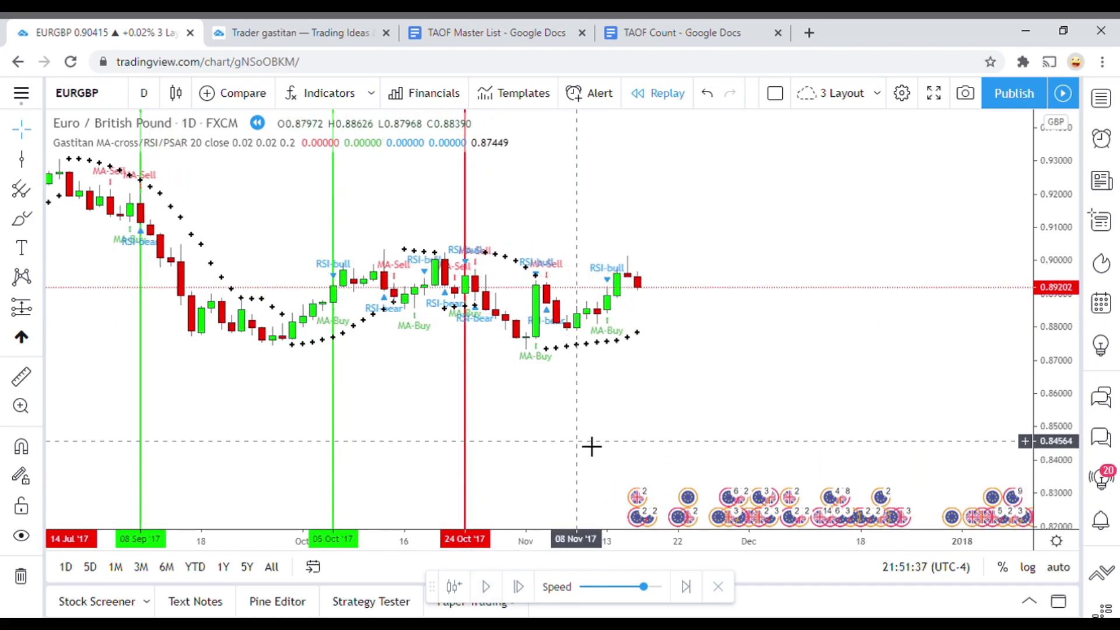
key(shift+Down)
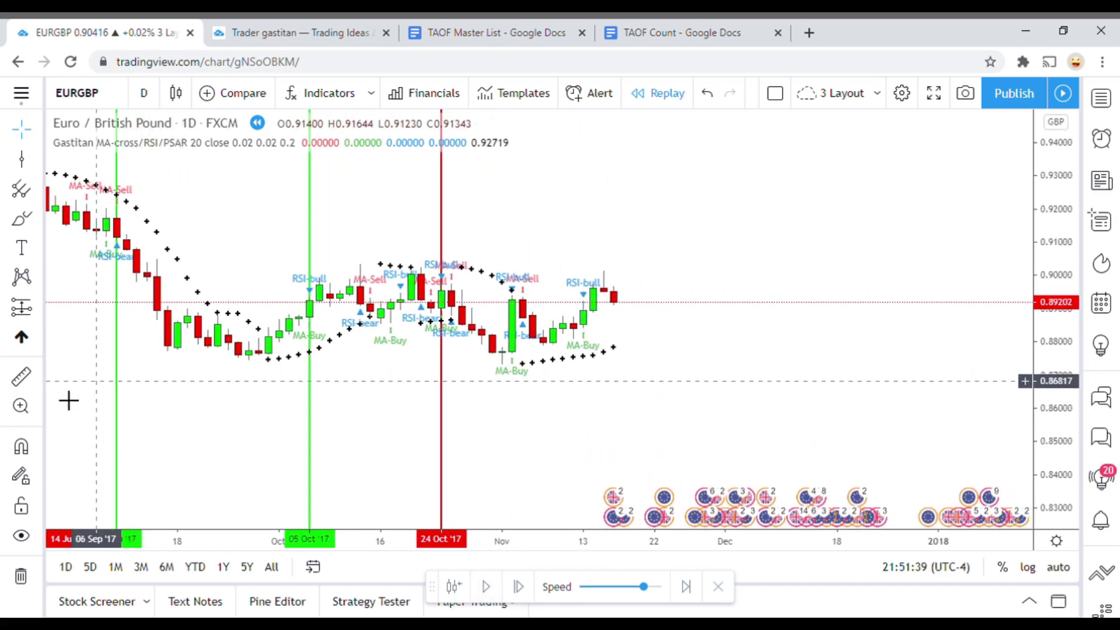
Measure the price rise following the 13 November 2017 buy signal, and mark that signal with a vertical line coloured green
click(21, 376)
click(632, 322)
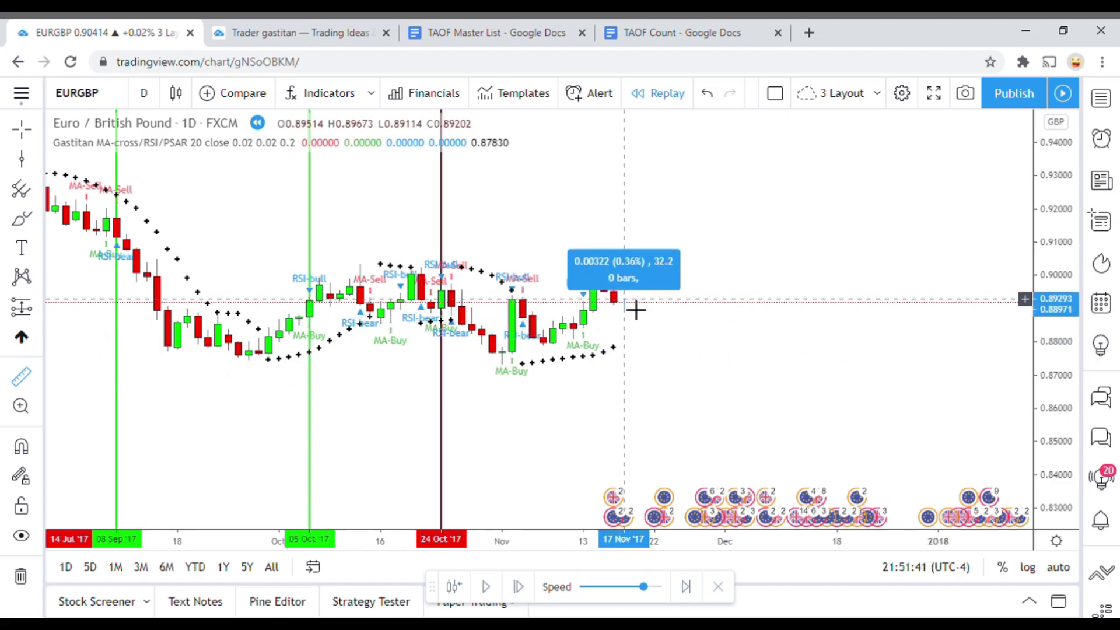
click(638, 300)
click(21, 159)
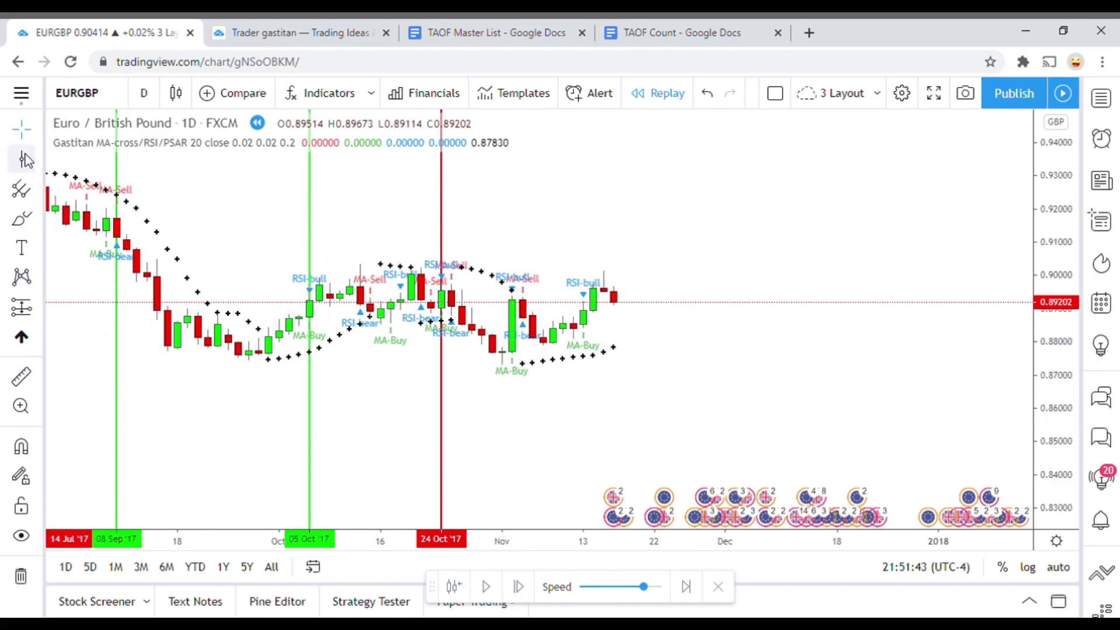
click(582, 387)
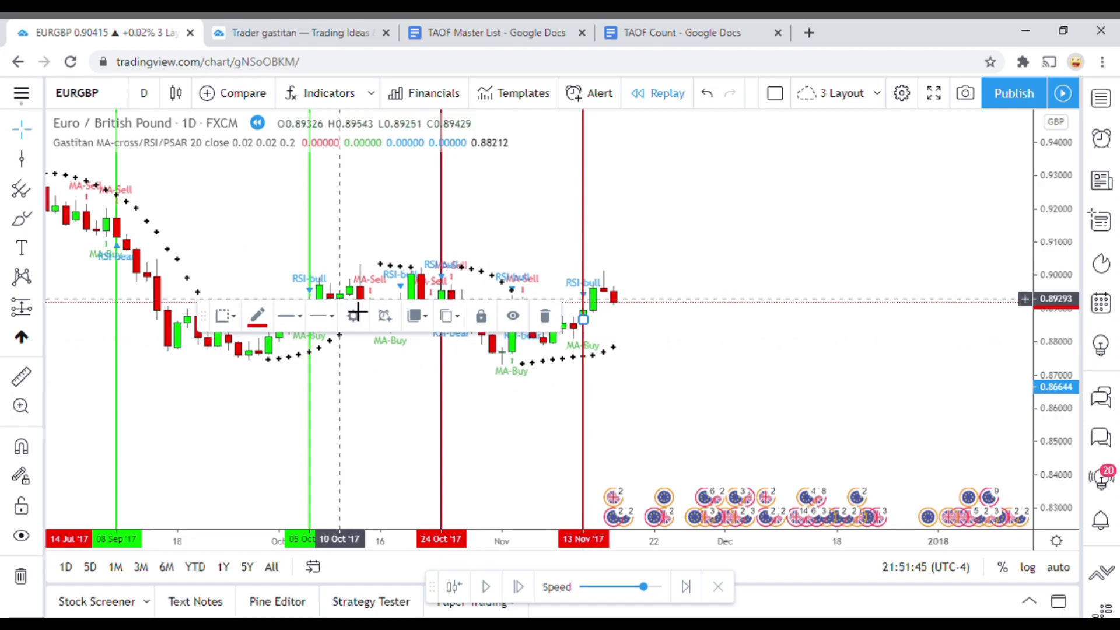
click(257, 315)
click(315, 366)
Continue the bar replay to 1 December 2017 to reveal the candles following the 23 November buy signal
drag(598, 400, 632, 388)
click(488, 587)
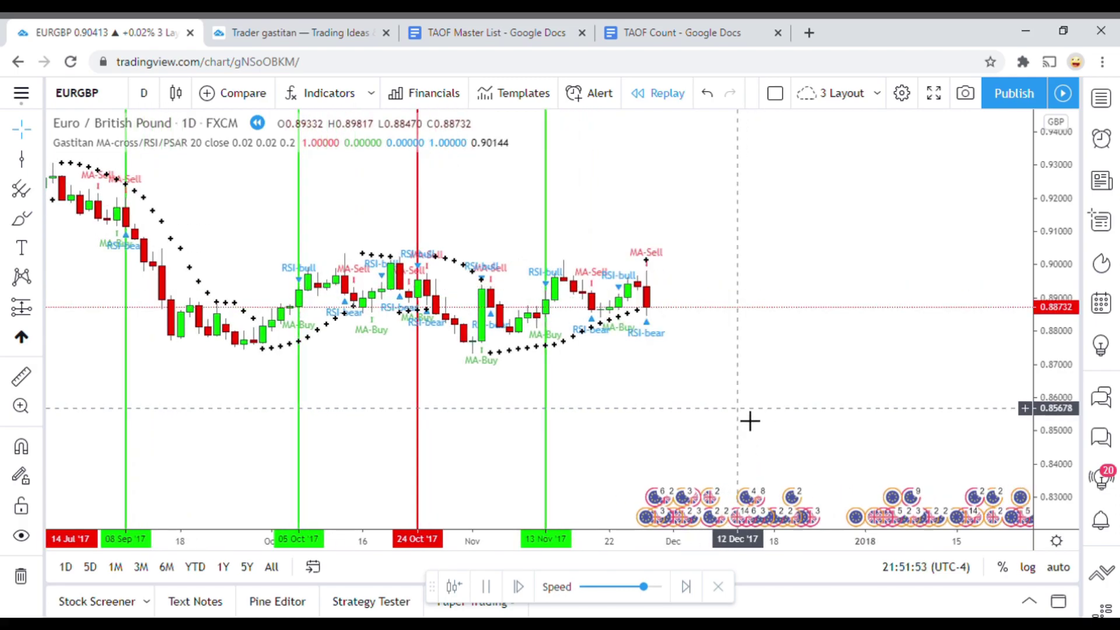
click(486, 586)
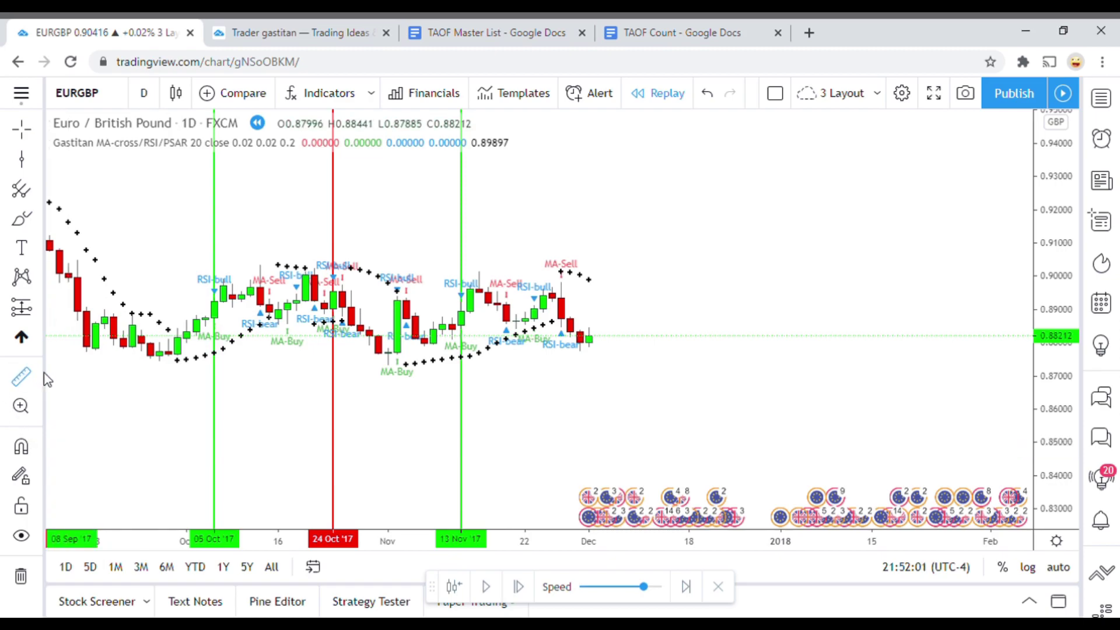
Measure the price rise following the 23 November 2017 buy signal, and mark that signal with a green vertical line
click(533, 319)
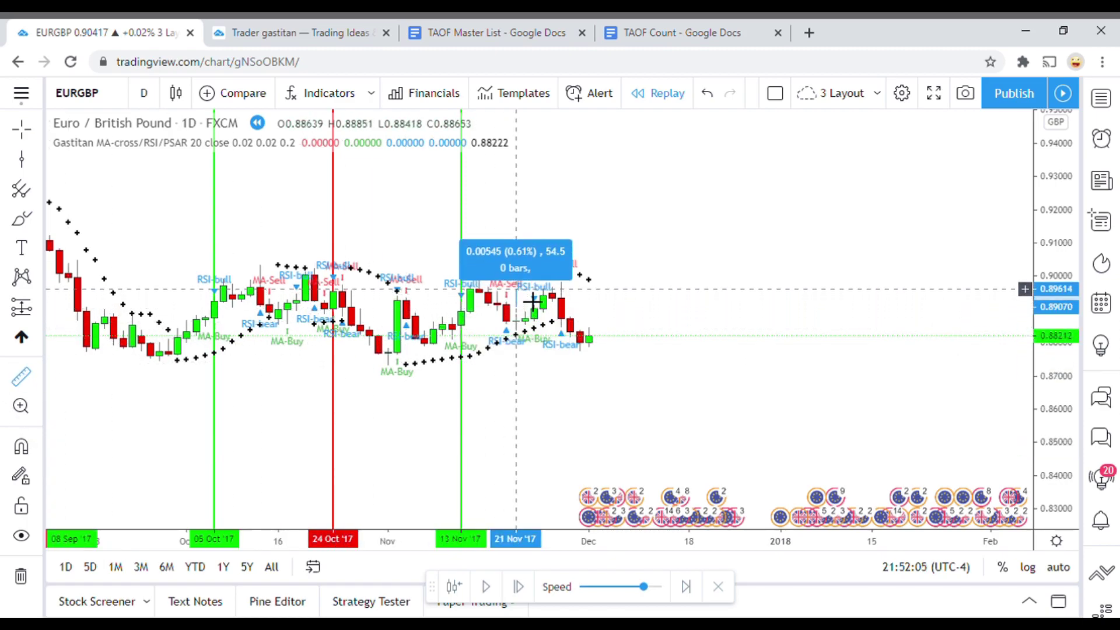
click(528, 290)
click(569, 399)
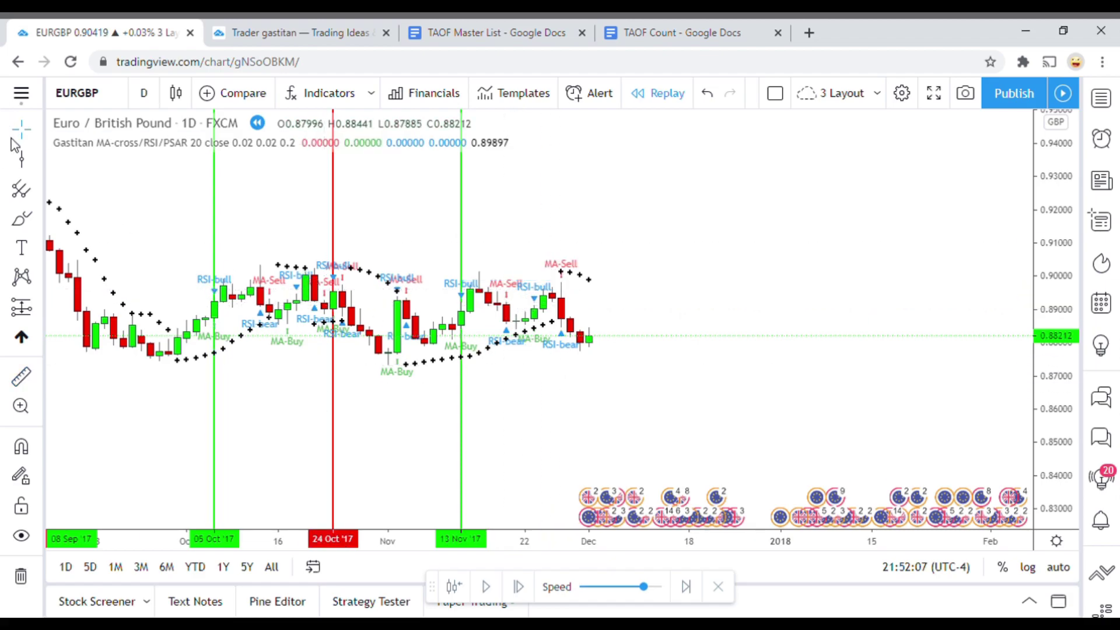
click(538, 379)
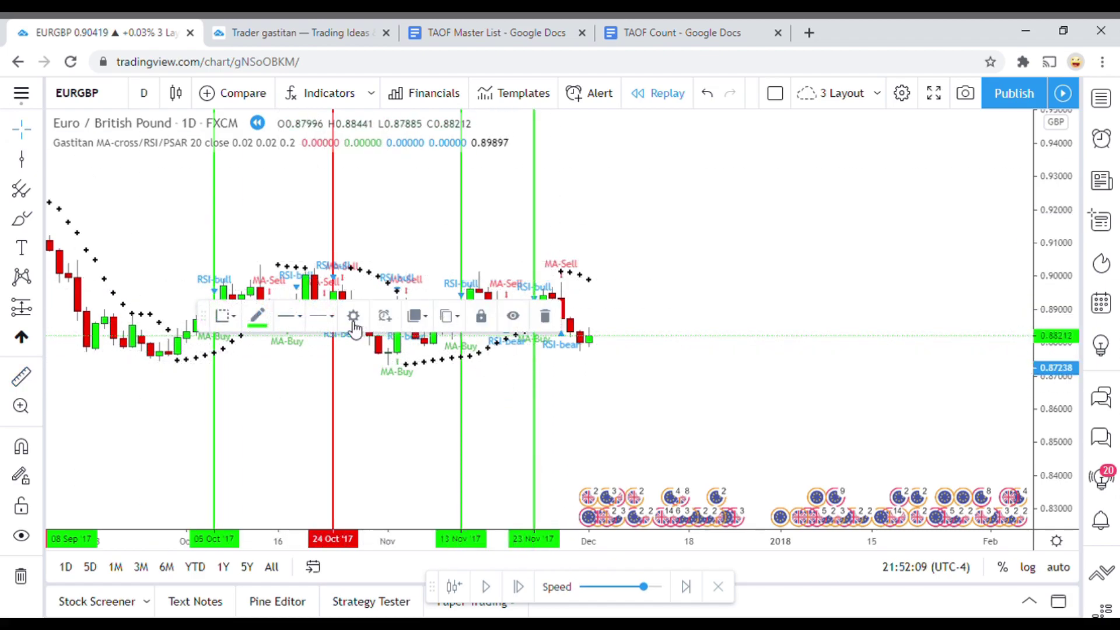
click(739, 434)
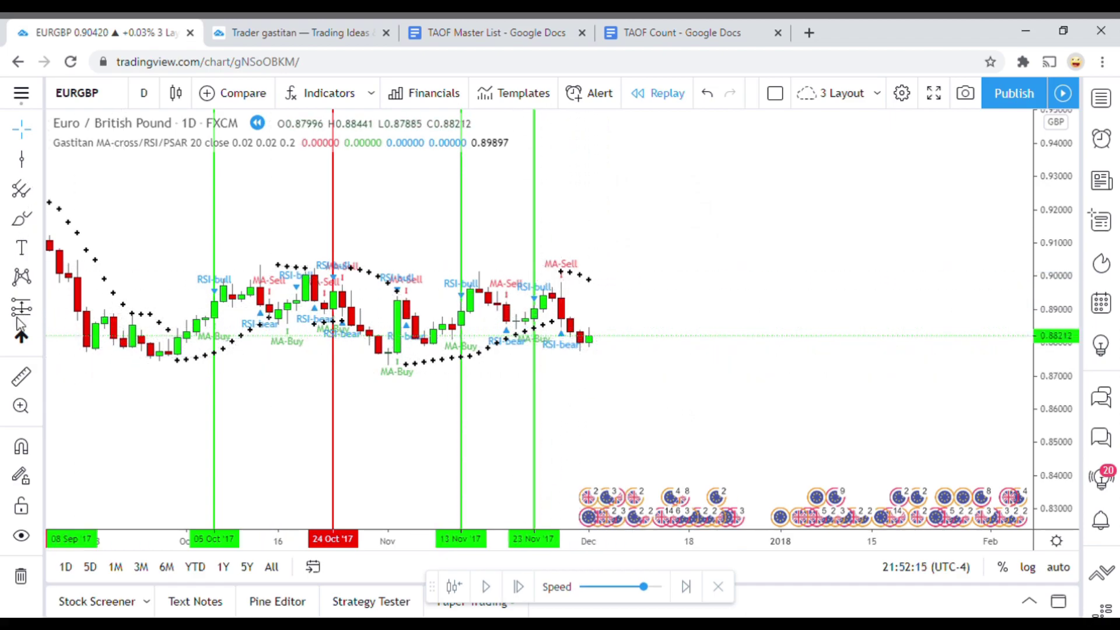
Measure the price fall following the 28 November 2017 sell signal, and mark that signal with a green vertical line
click(21, 377)
click(612, 321)
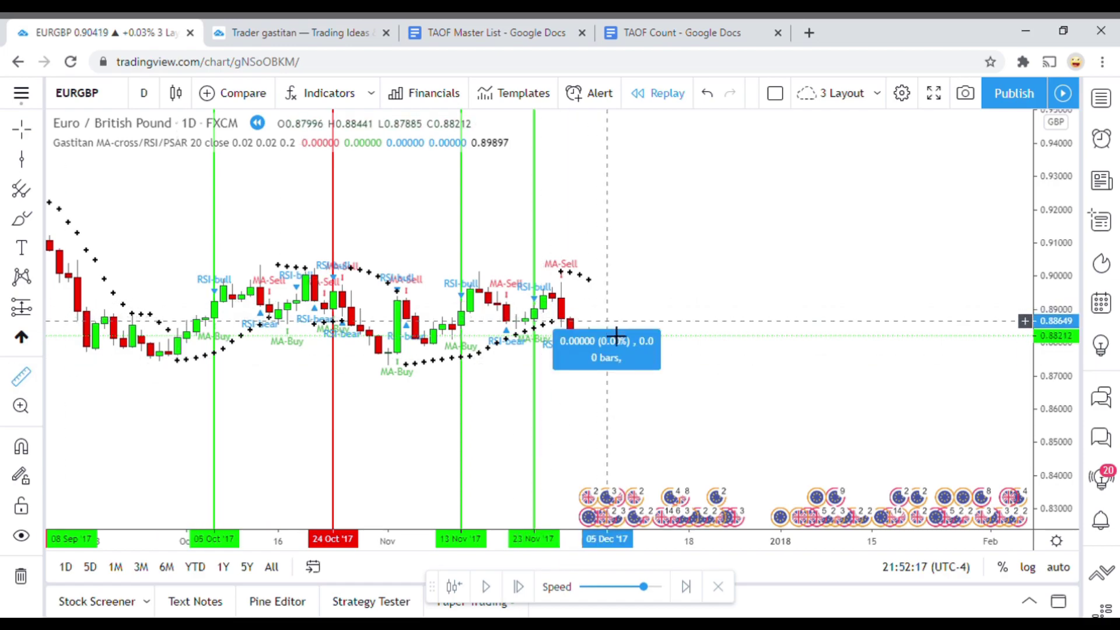
click(627, 361)
click(21, 159)
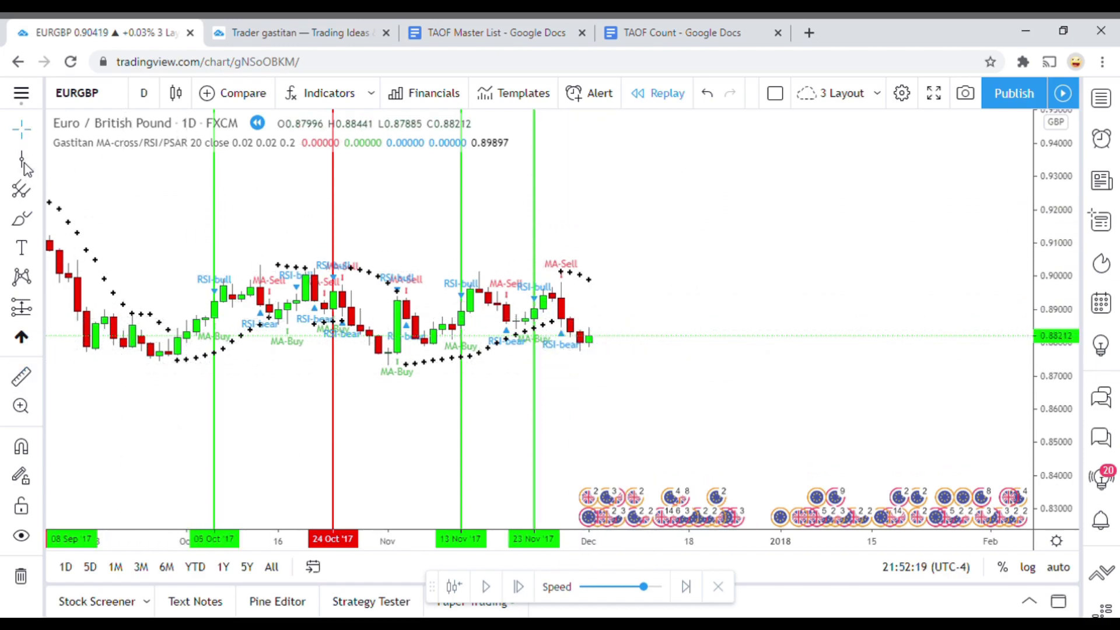
click(561, 364)
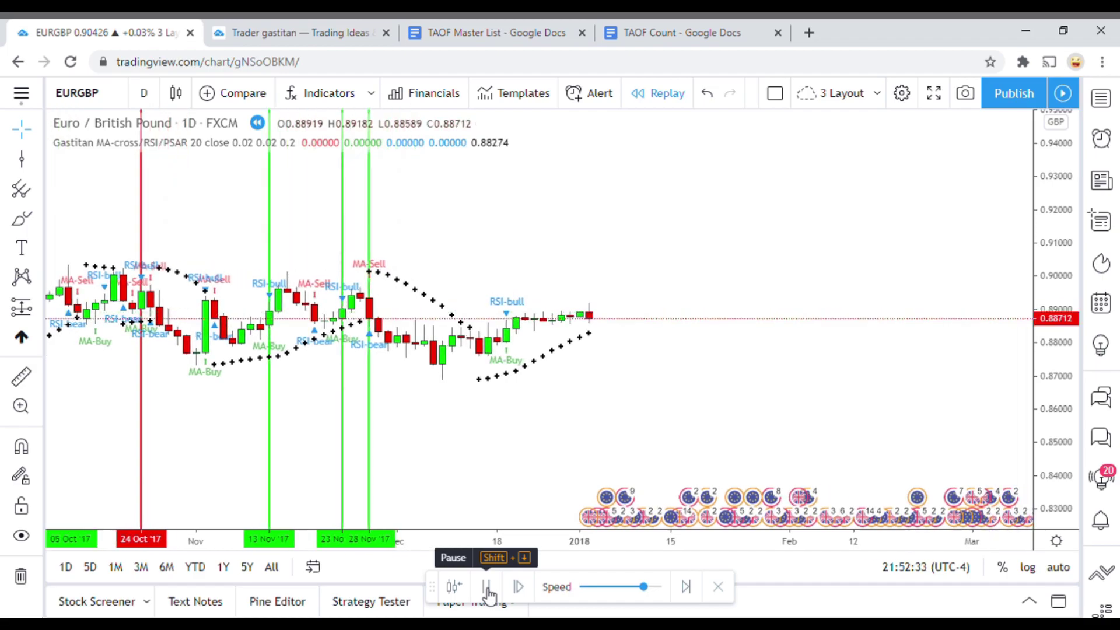
Pause the bar replay in early January 2018, and measure and mark the 19 December 2017 buy signal with a green vertical line
click(486, 587)
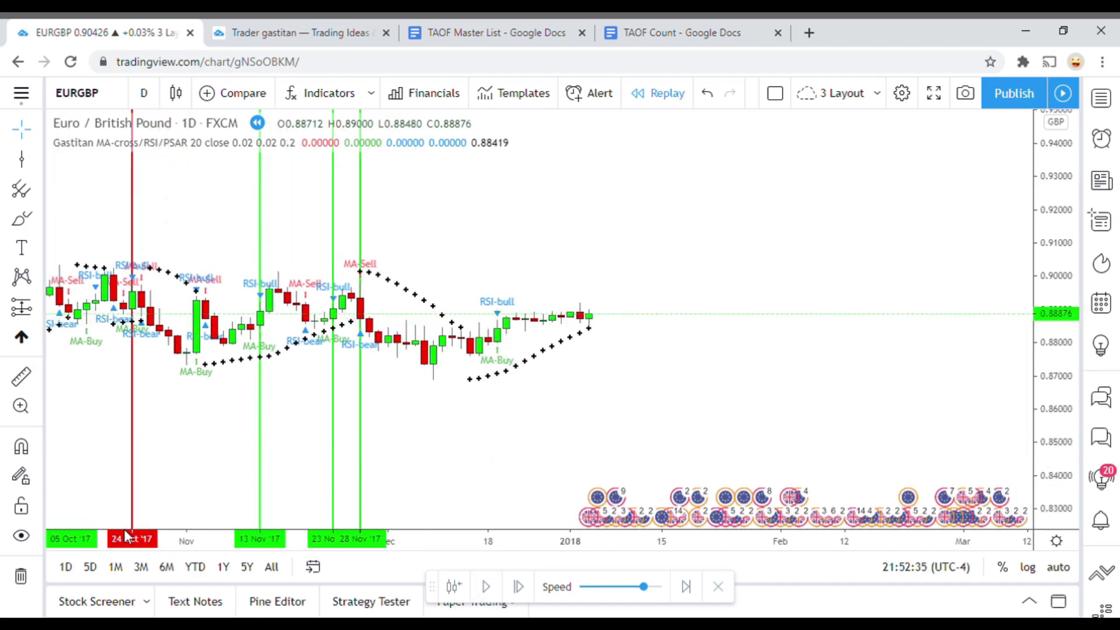
click(21, 376)
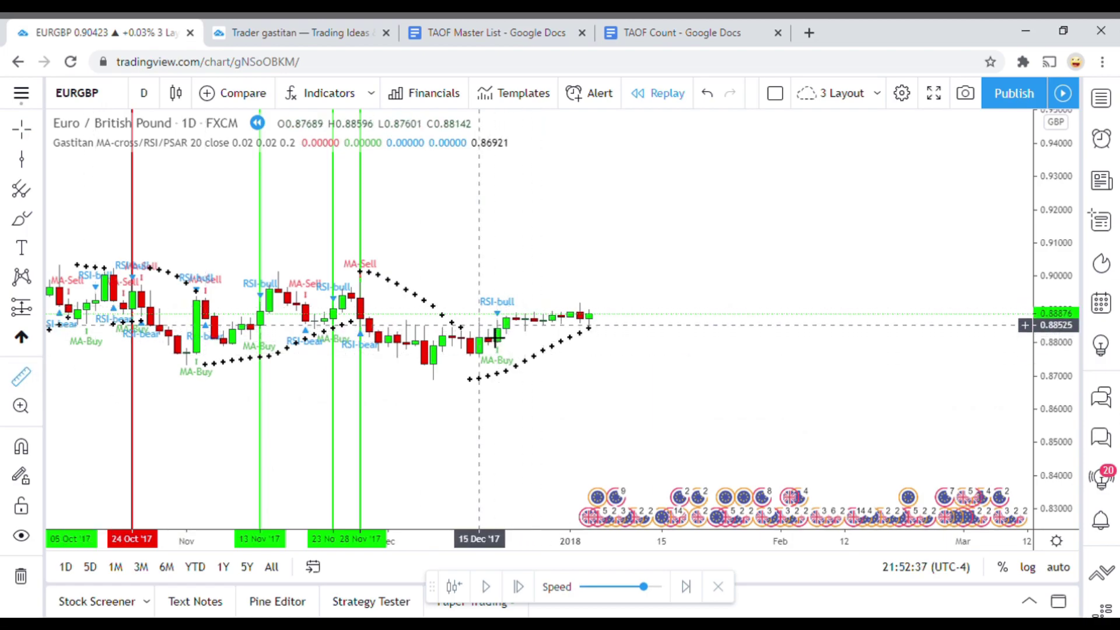
click(483, 327)
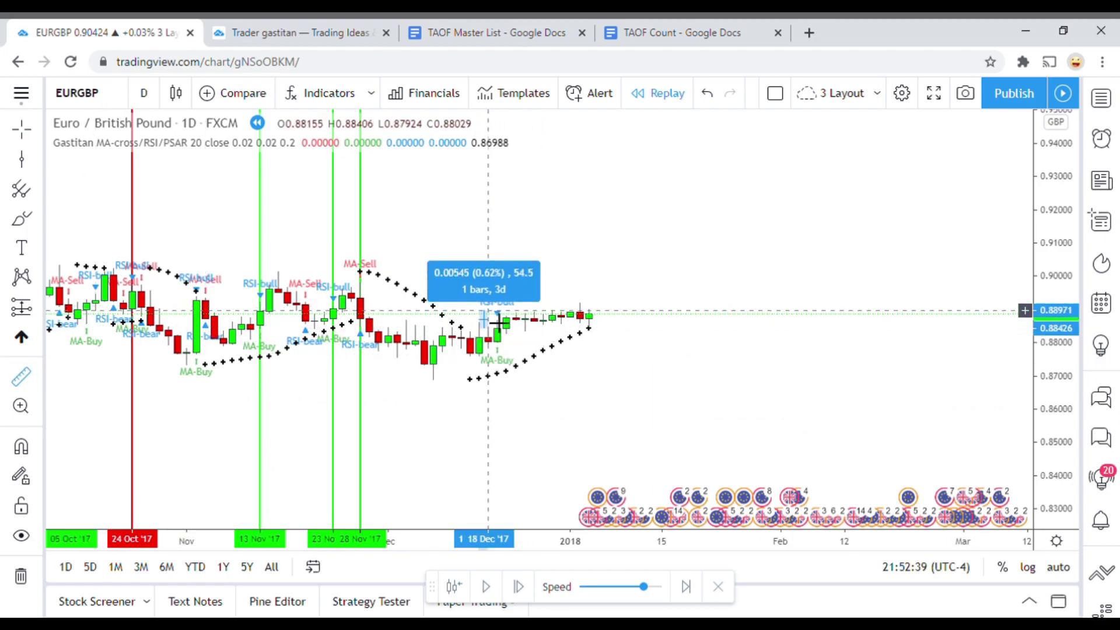
click(497, 322)
click(21, 159)
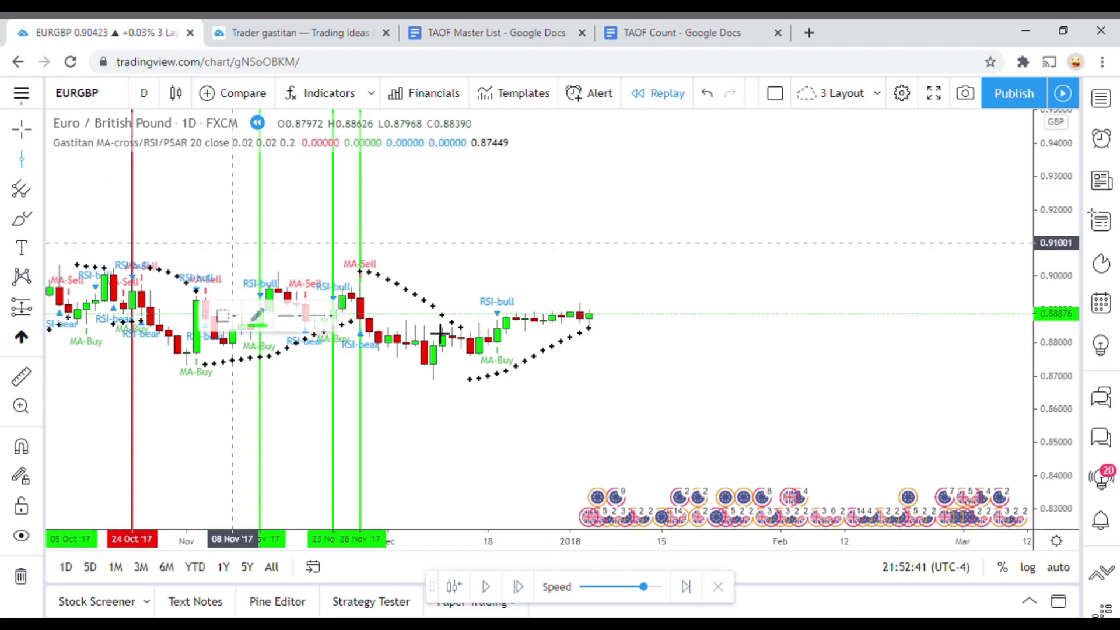
click(508, 430)
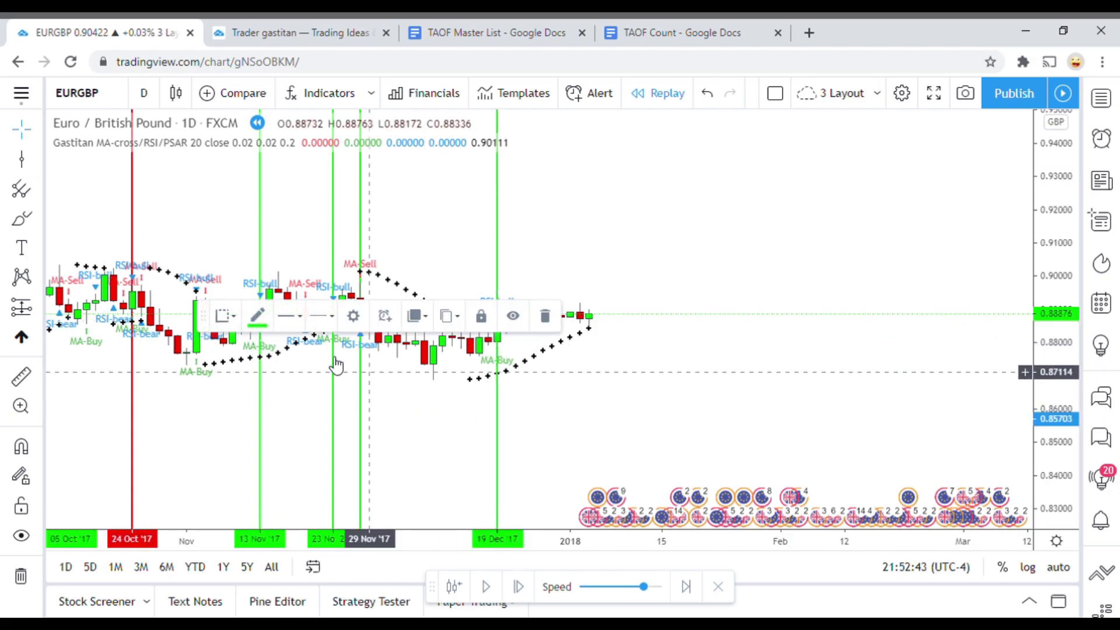
Hide the Gastitan MA-cross/RSI/PSAR indicator and compress the price scale so the 2017 candles and all win/loss lines fit in view
scroll(729, 420, down, 2)
scroll(552, 477, down, 2)
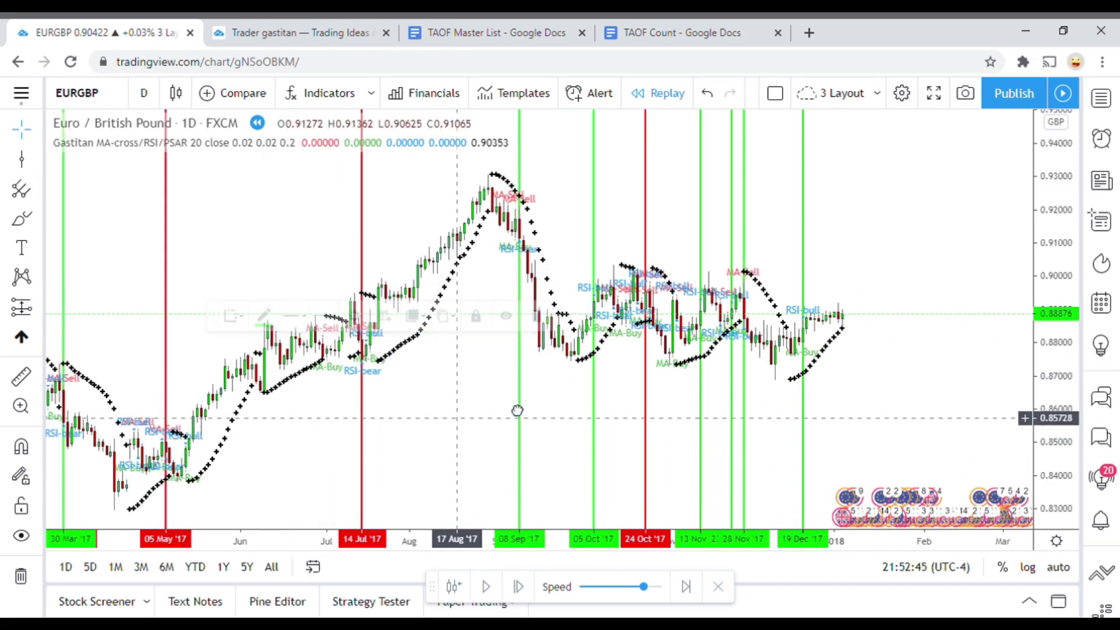
scroll(573, 400, down, 3)
drag(740, 400, 649, 375)
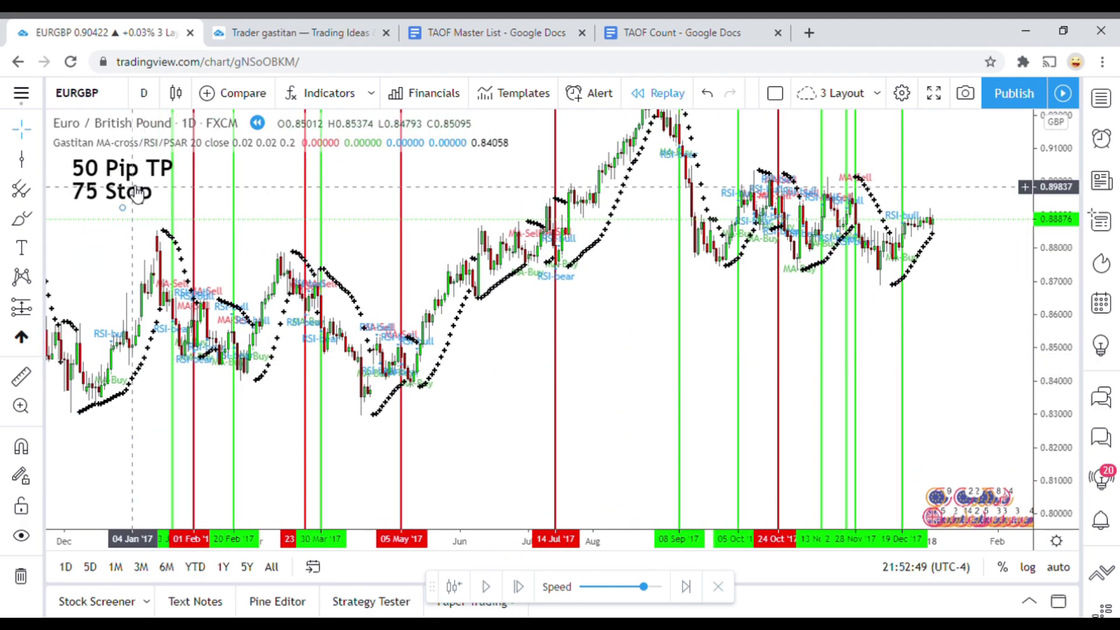
click(95, 139)
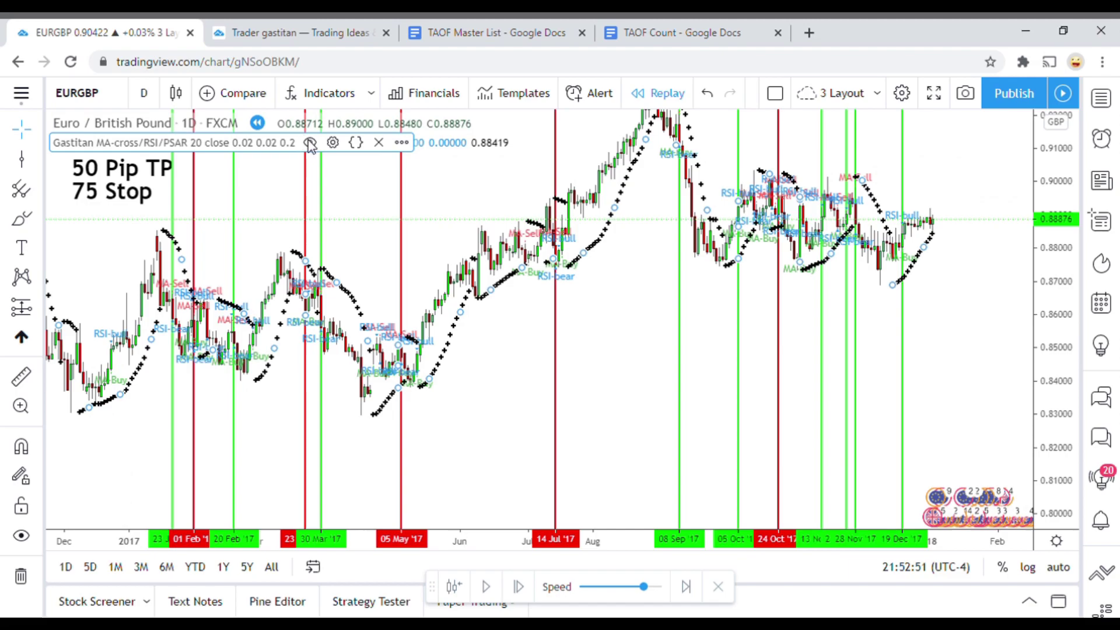
click(309, 144)
drag(527, 405, 553, 414)
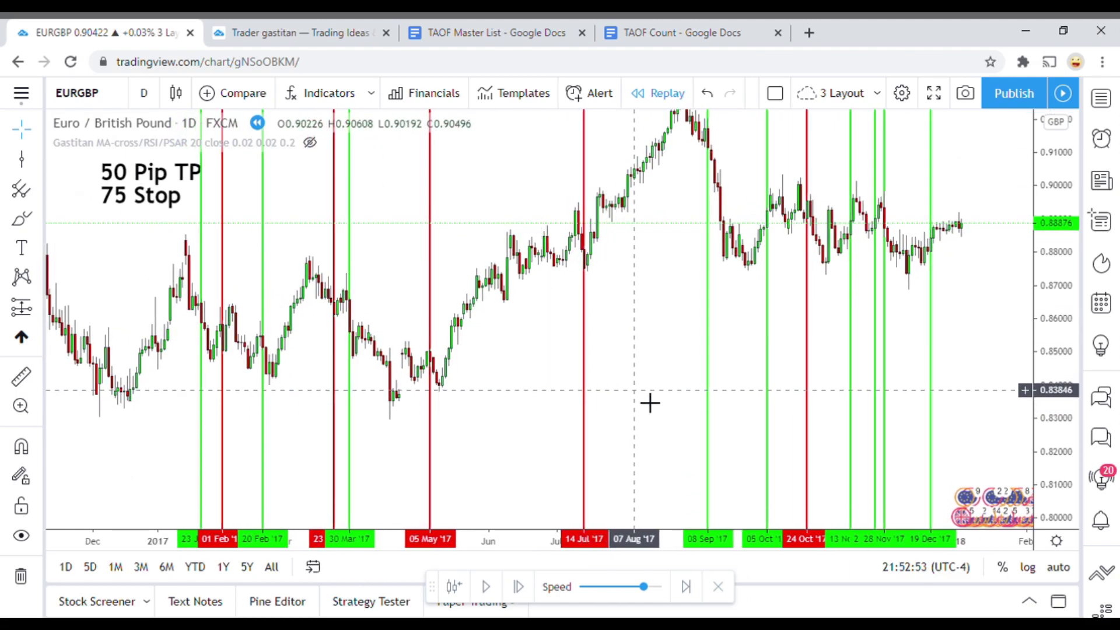
drag(1055, 304, 1054, 339)
drag(639, 412, 608, 404)
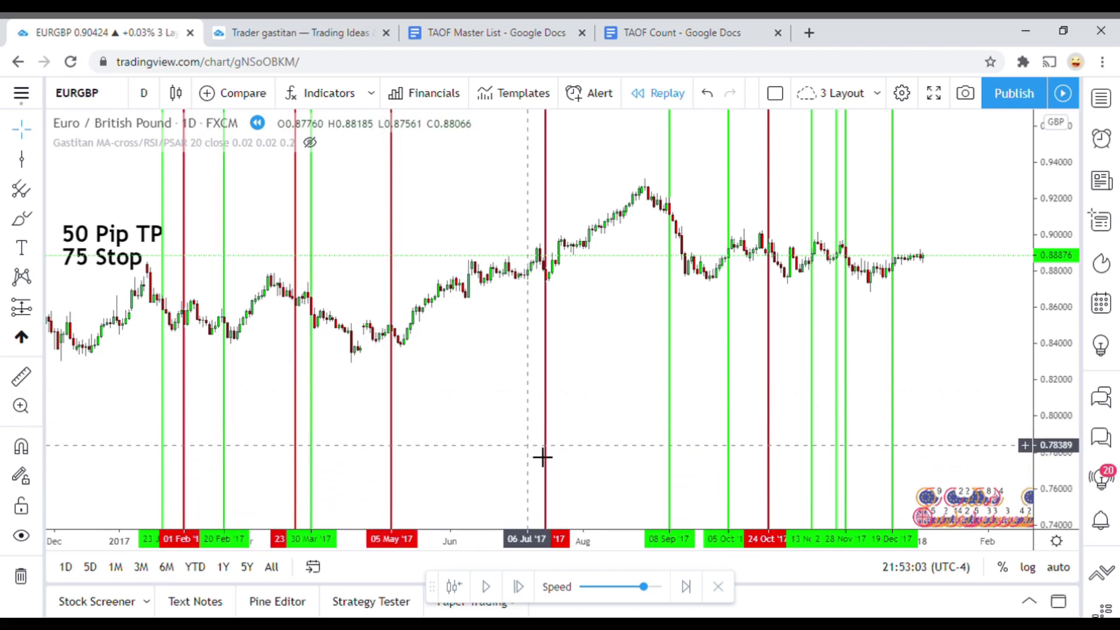
Move the red vertical line from 14 July 2017 to 17 July 2017
mouse_move(542, 458)
mouse_down()
mouse_move(569, 454)
mouse_move(560, 453)
mouse_up()
click(562, 440)
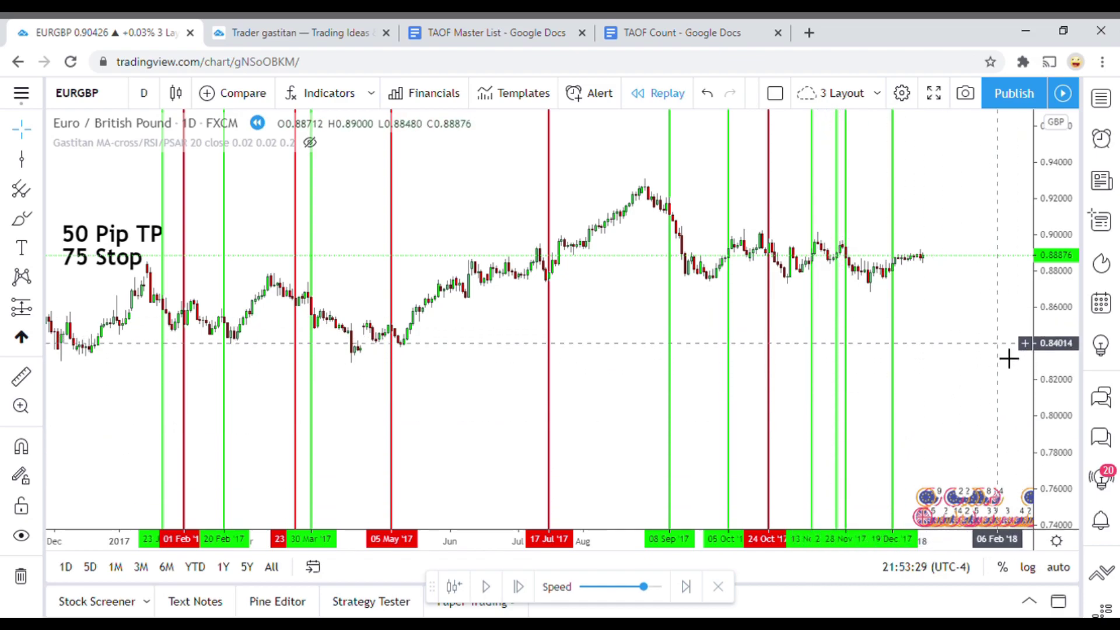
drag(987, 380, 949, 381)
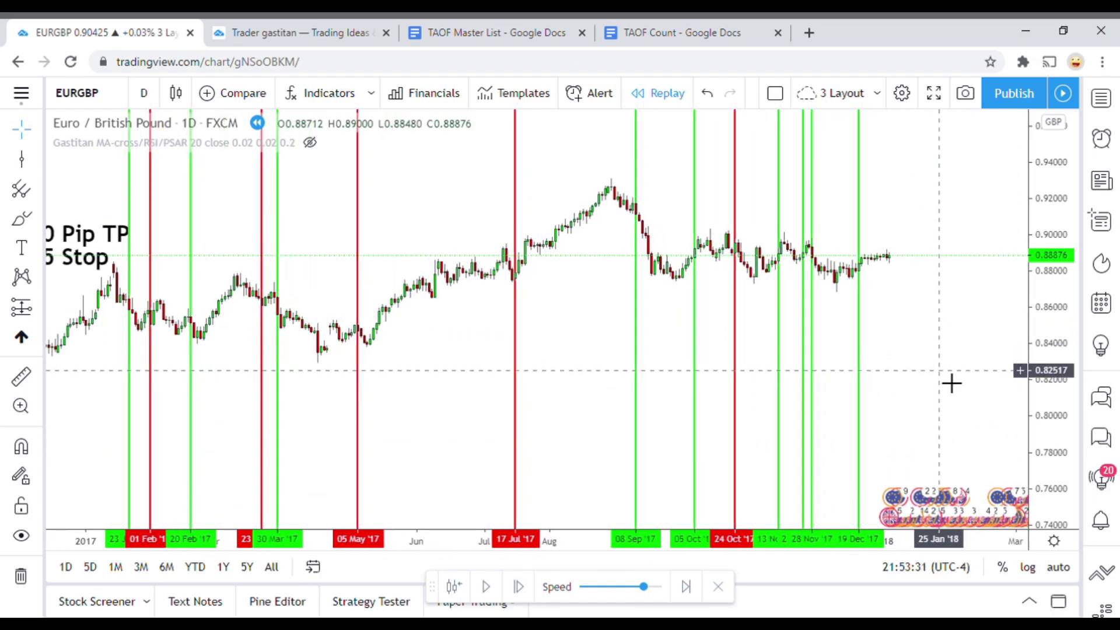